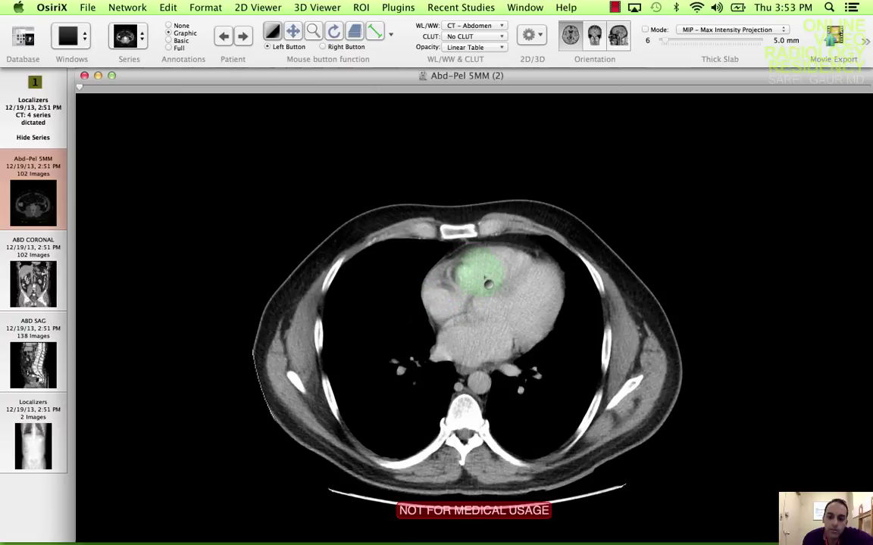
Survey the axial Abd-Pel 5MM series from the heart through the upper abdomen to the kidneys
scroll(455, 367, "down", 15)
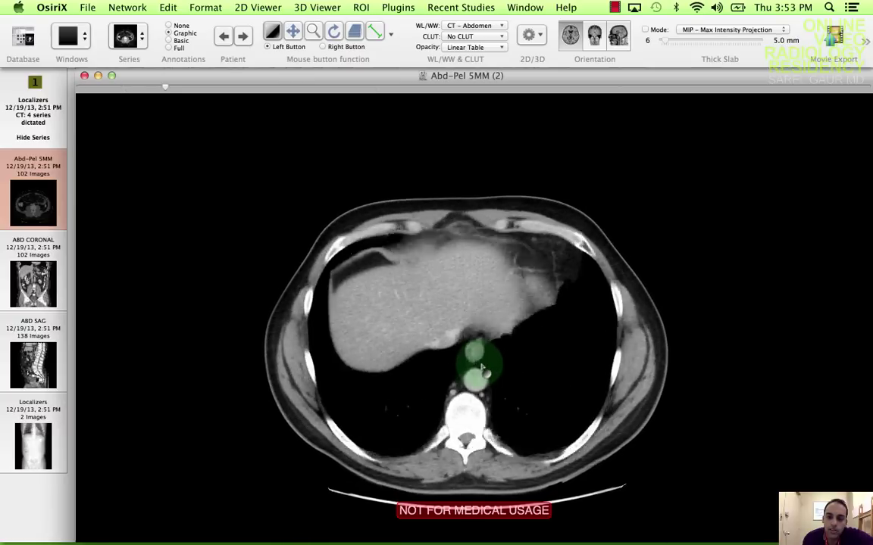
scroll(486, 371, "down", 8)
scroll(486, 371, "up", 7)
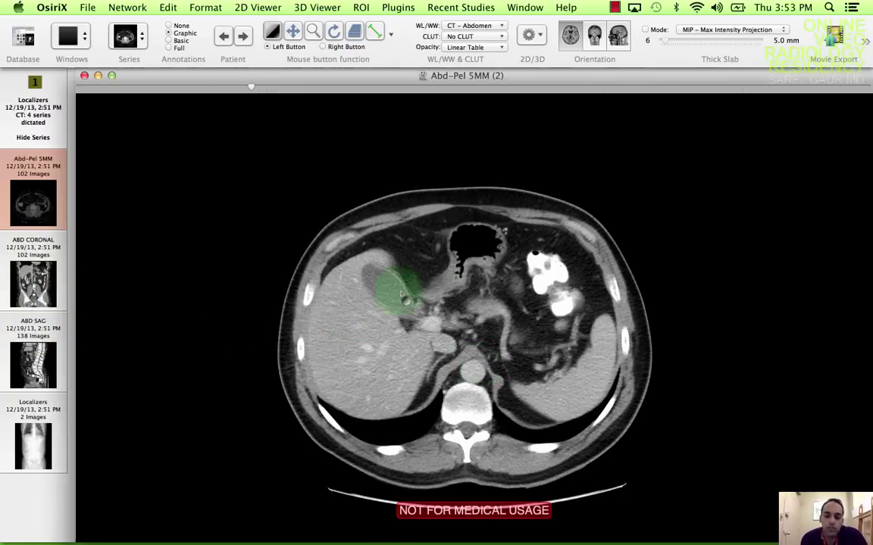
scroll(433, 285, "down", 3)
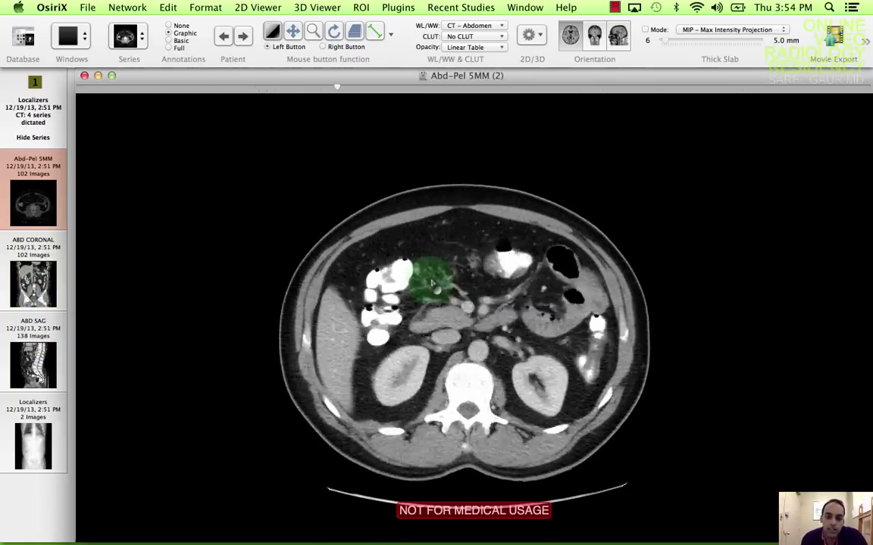
scroll(432, 284, "up", 12)
scroll(436, 288, "up", 9)
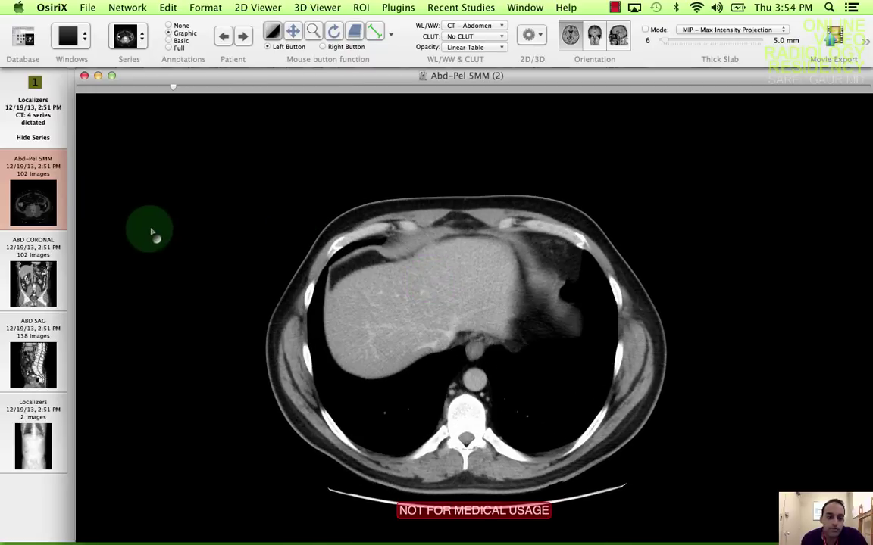
scroll(359, 252, "down", 2)
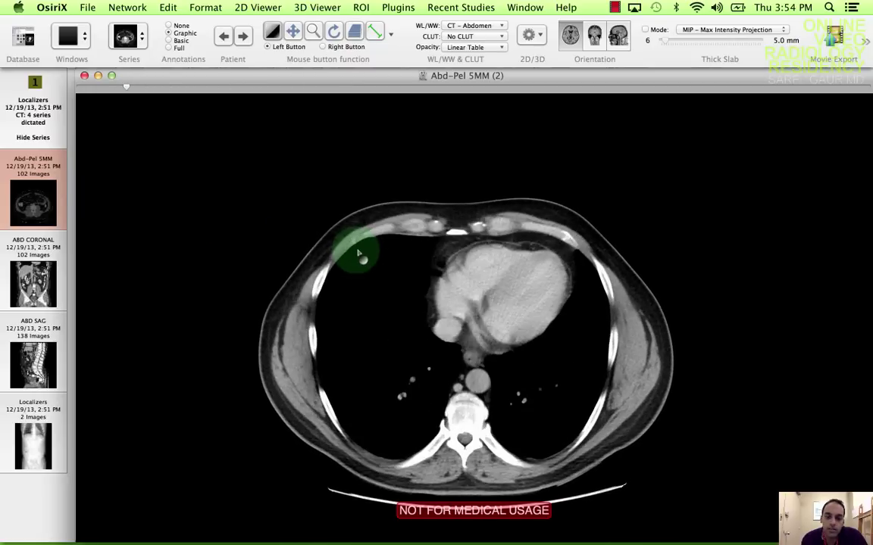
scroll(357, 250, "down", 18)
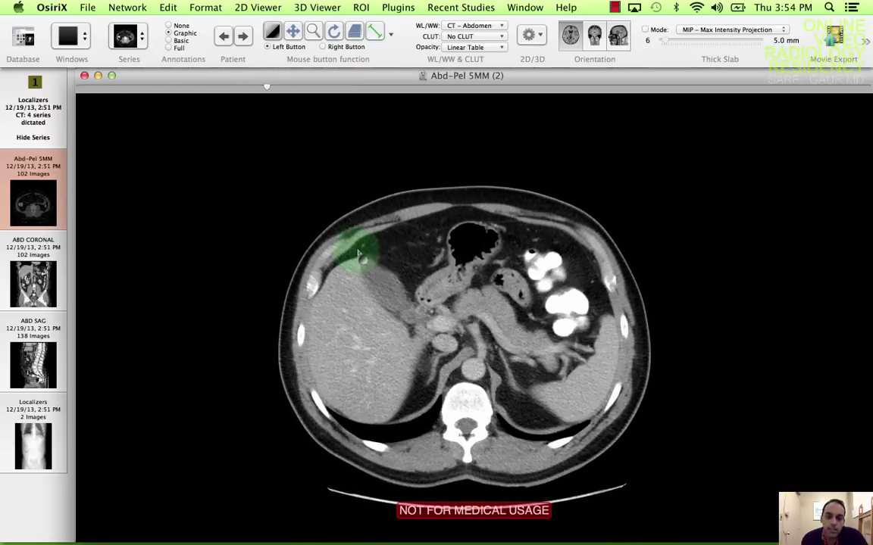
Review the axial abdomen series in full screen down through the pelvis to the upper thighs, and leave full screen
double_click(435, 243)
scroll(435, 244, "down", 6)
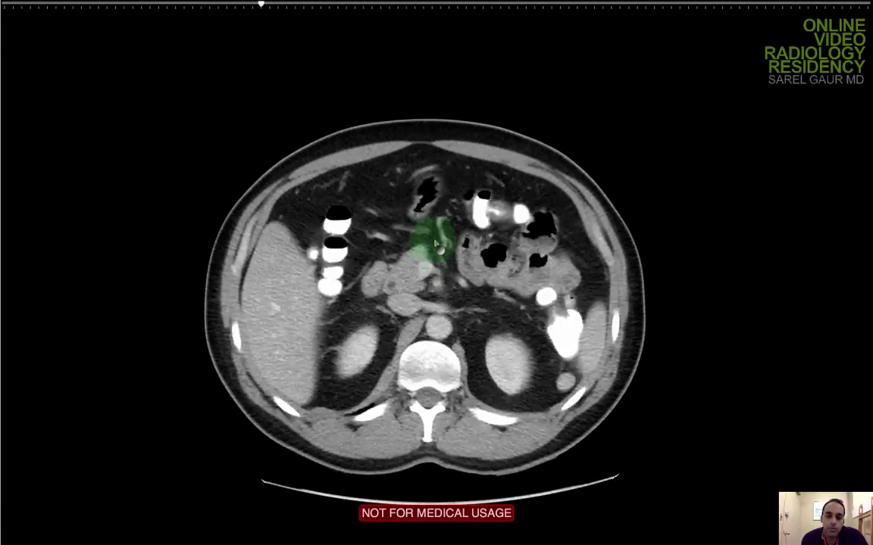
scroll(435, 243, "up", 13)
scroll(436, 244, "down", 20)
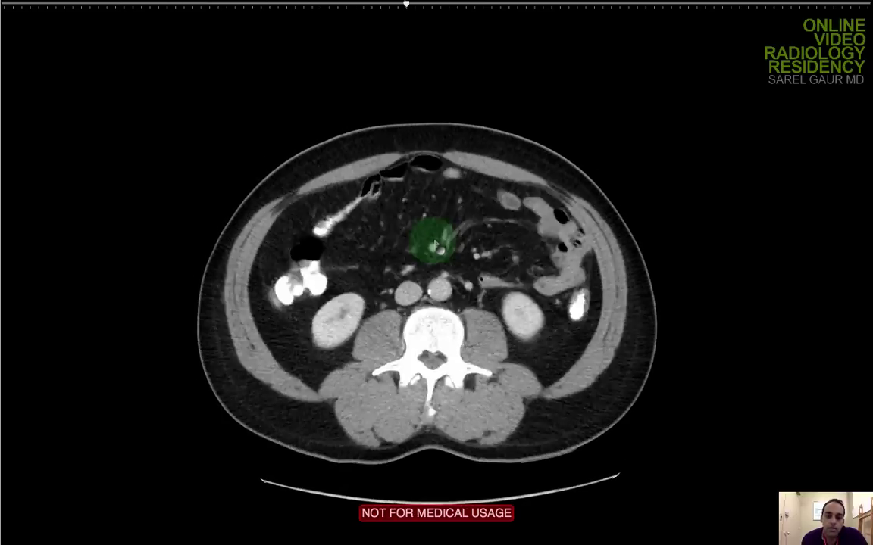
scroll(436, 243, "down", 20)
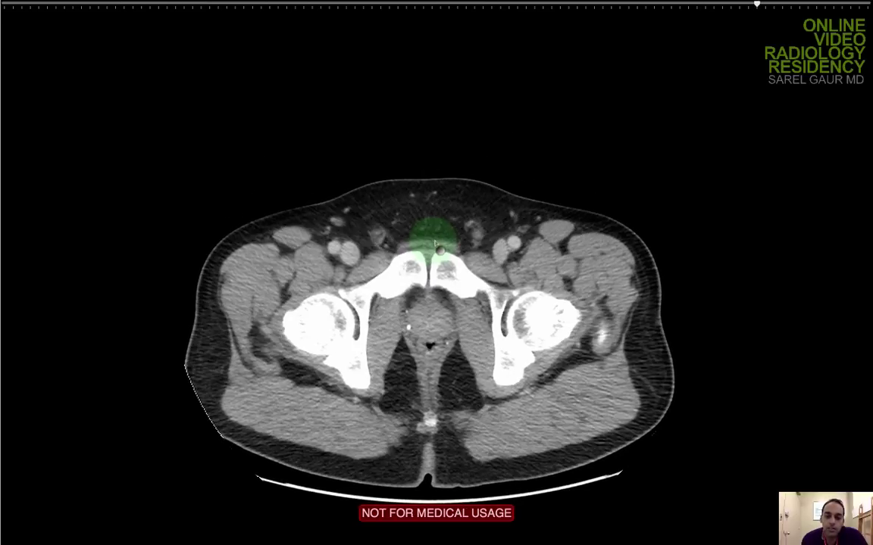
scroll(435, 244, "down", 4)
double_click(433, 241)
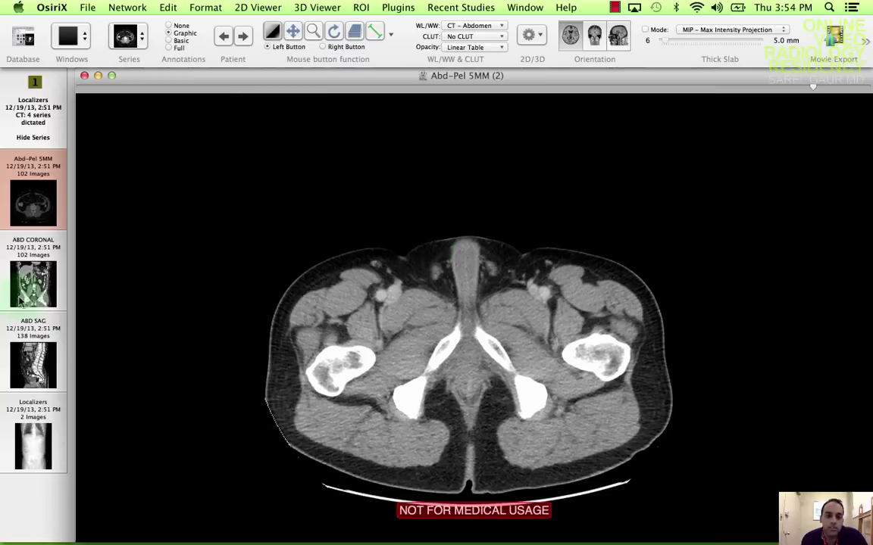
Look through the ABD CORONAL series and the ABD SAG series
left_click_drag(16, 293, 377, 265)
scroll(375, 265, "up", 20)
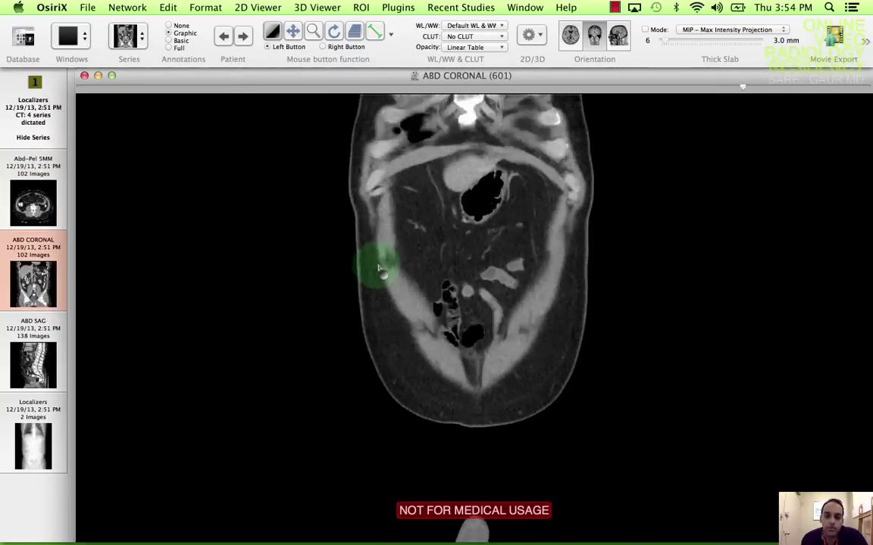
key("super+Right")
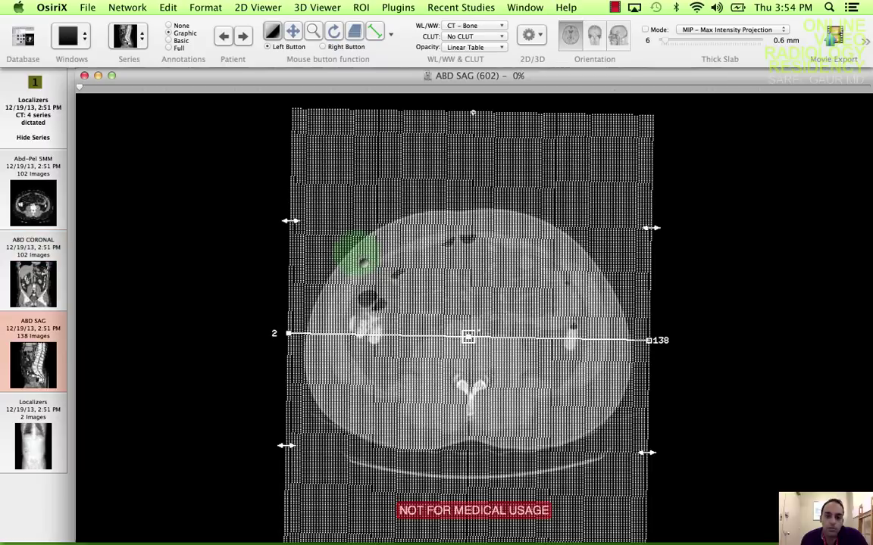
scroll(358, 254, "up", 20)
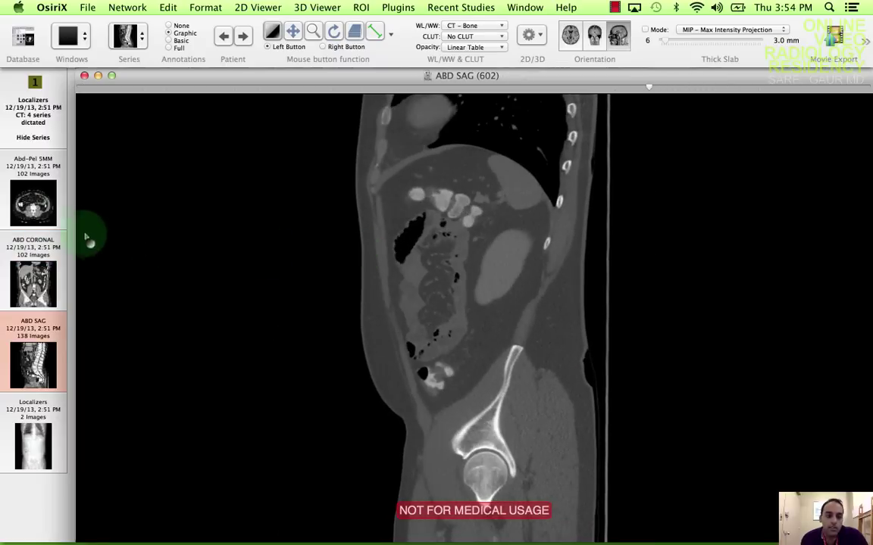
Show the axial Abd-Pel 5MM series in full screen and apply the CT - Pulmonary window preset
left_click_drag(33, 203, 555, 283)
scroll(472, 286, "down", 20)
scroll(471, 286, "down", 6)
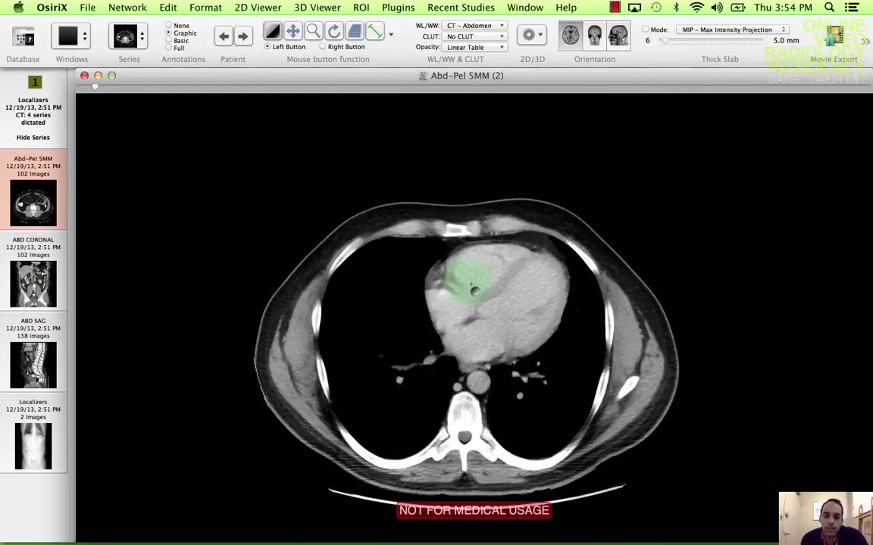
double_click(473, 287)
scroll(474, 287, "down", 4)
right_click(468, 284)
mouse_move(569, 306)
mouse_move(576, 322)
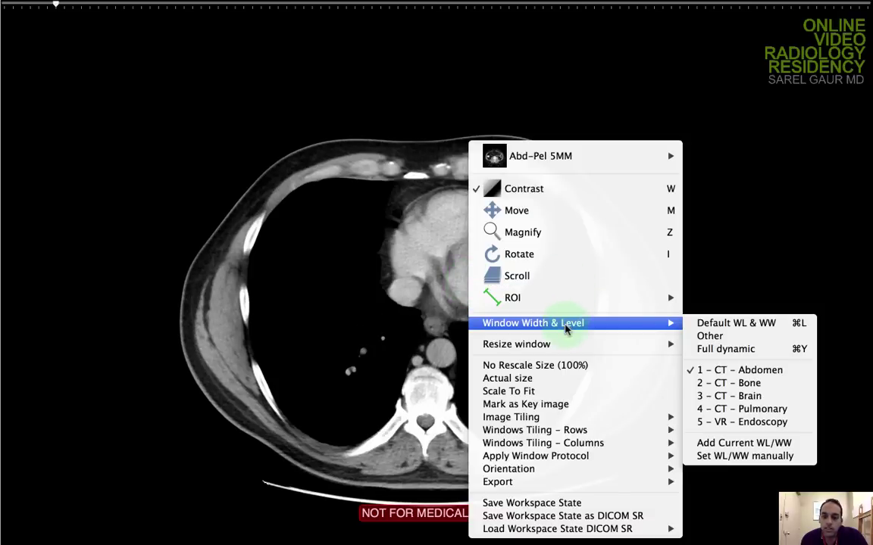
left_click(704, 358)
Examine both lung bases on the axial slices, from the heart level down past the diaphragm
scroll(562, 329, "down", 20)
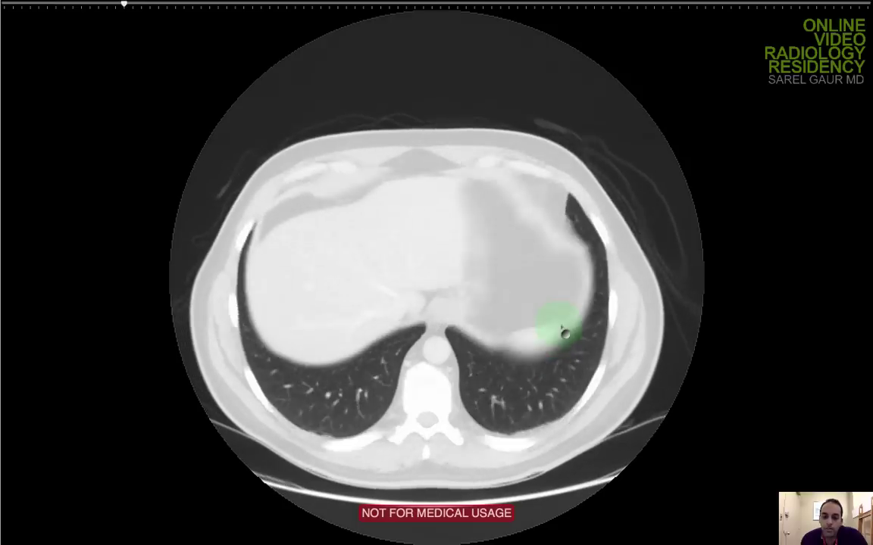
scroll(562, 330, "up", 20)
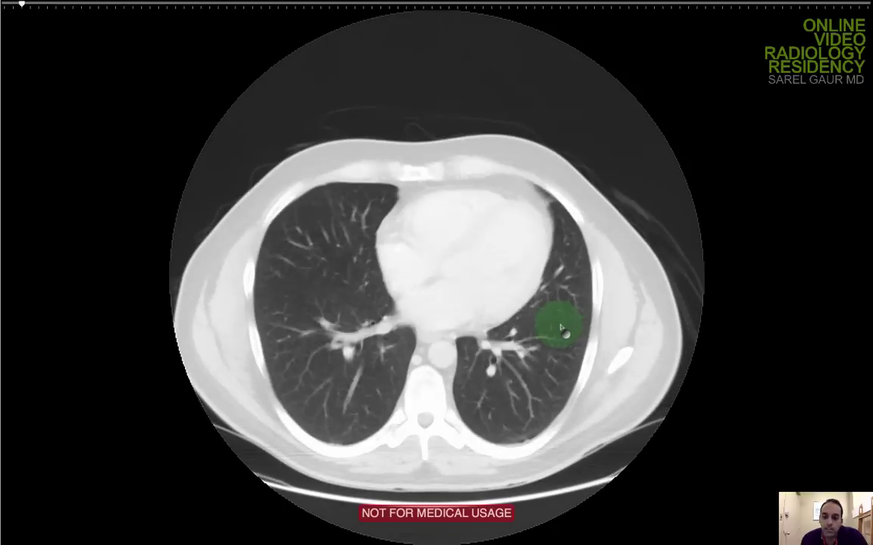
scroll(562, 330, "down", 6)
scroll(563, 332, "up", 10)
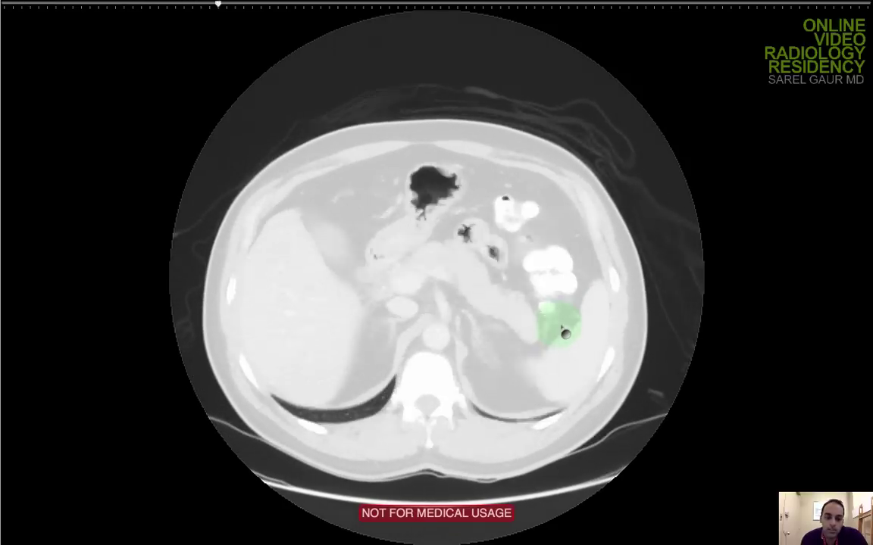
scroll(443, 432, "up", 5)
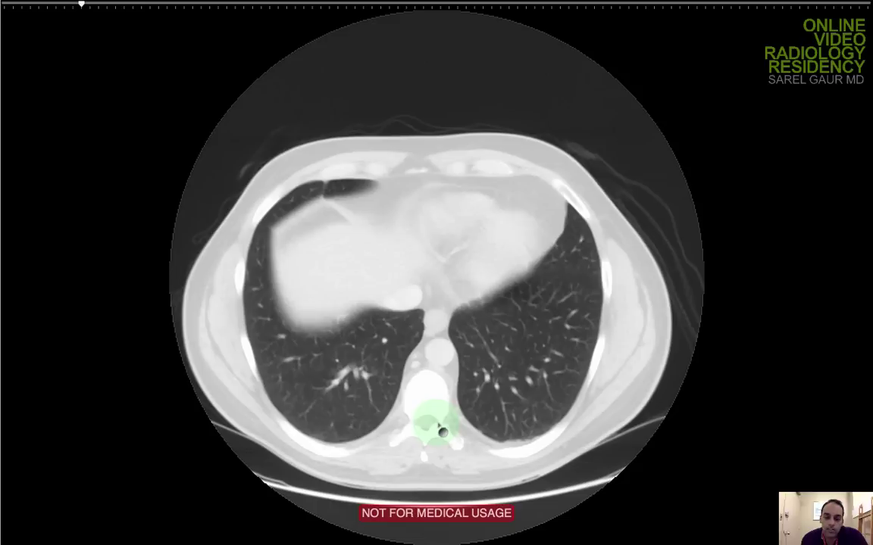
scroll(555, 333, "up", 5)
scroll(438, 345, "down", 15)
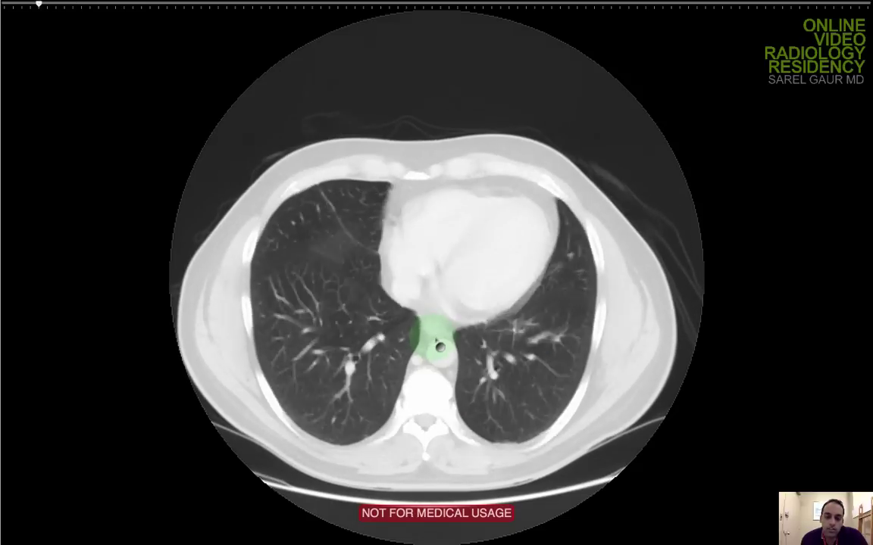
scroll(328, 384, "up", 17)
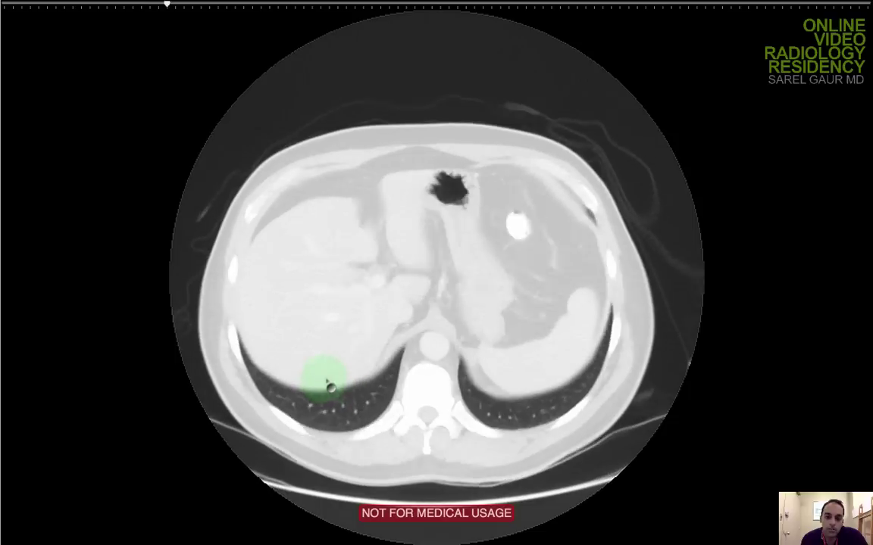
Apply the CT - Abdomen window preset and review the heart and lower chest slices
right_click(483, 295)
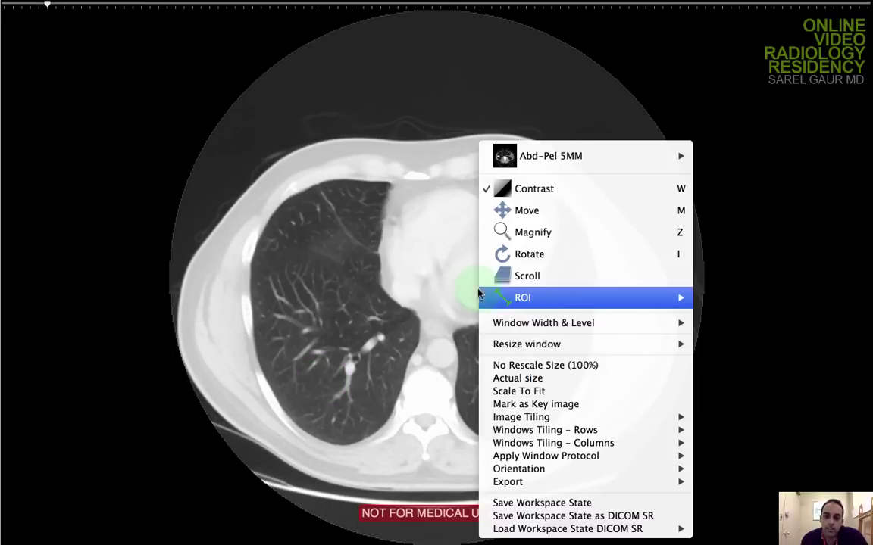
mouse_move(531, 323)
left_click(734, 373)
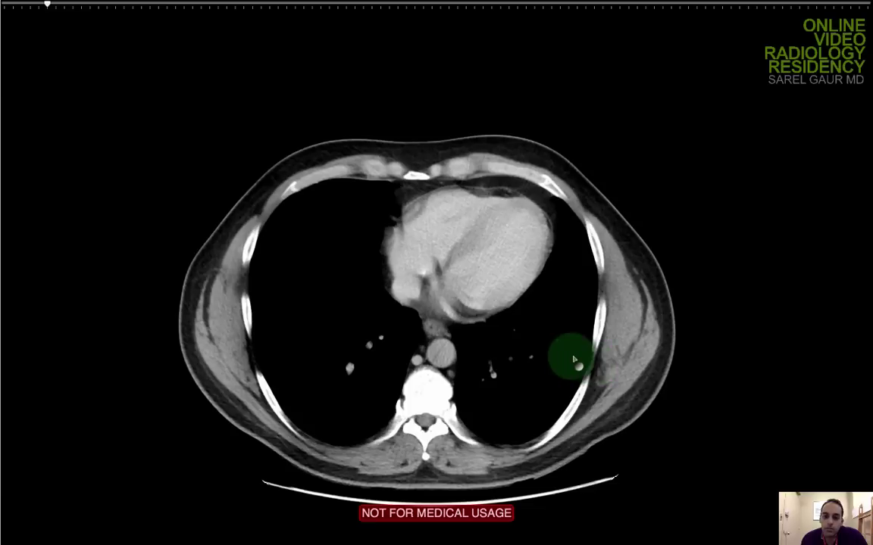
scroll(569, 356, "up", 3)
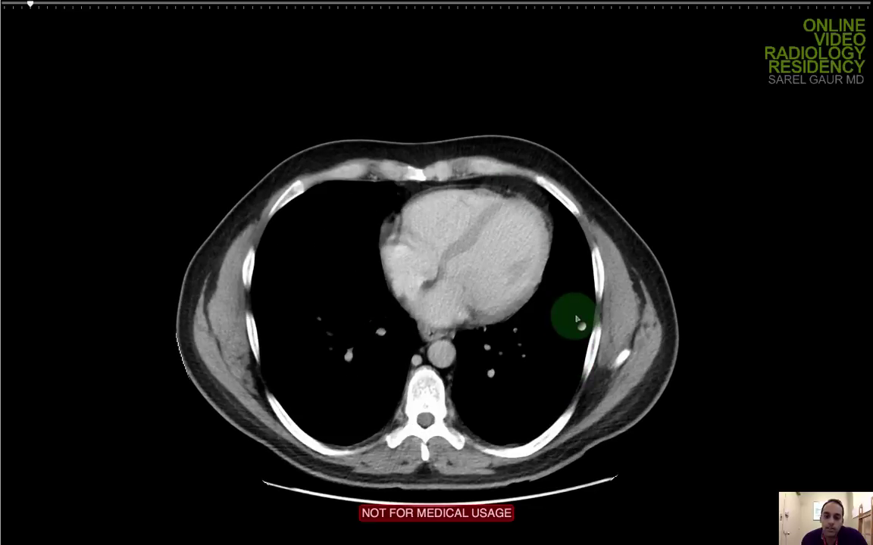
scroll(577, 321, "up", 5)
scroll(496, 216, "down", 3)
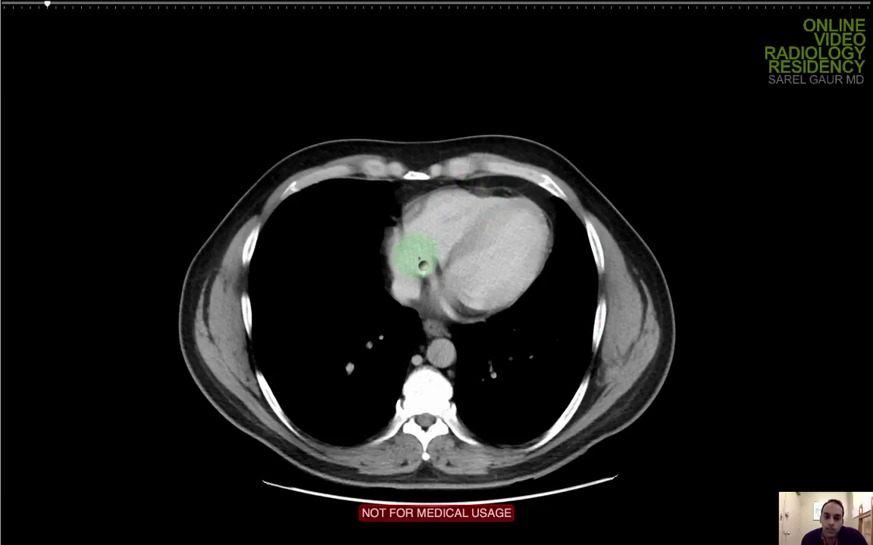
scroll(421, 263, "down", 8)
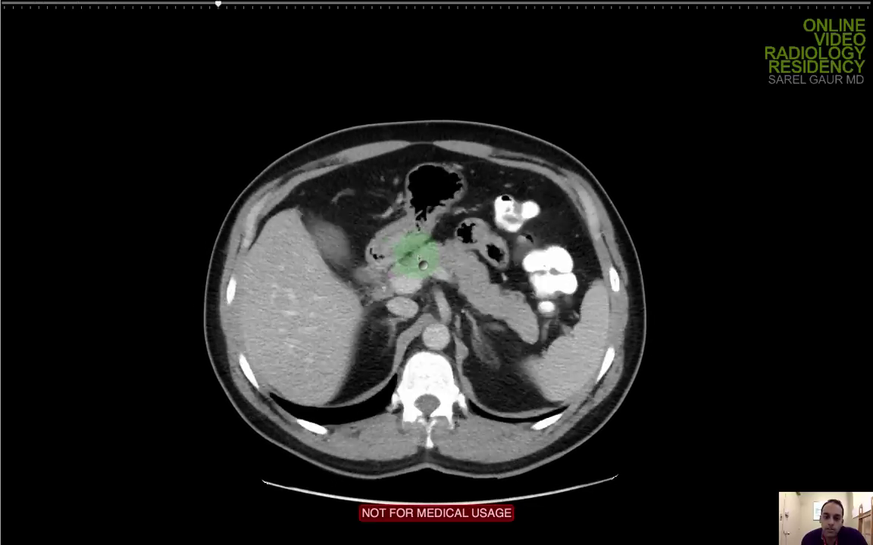
scroll(423, 264, "up", 12)
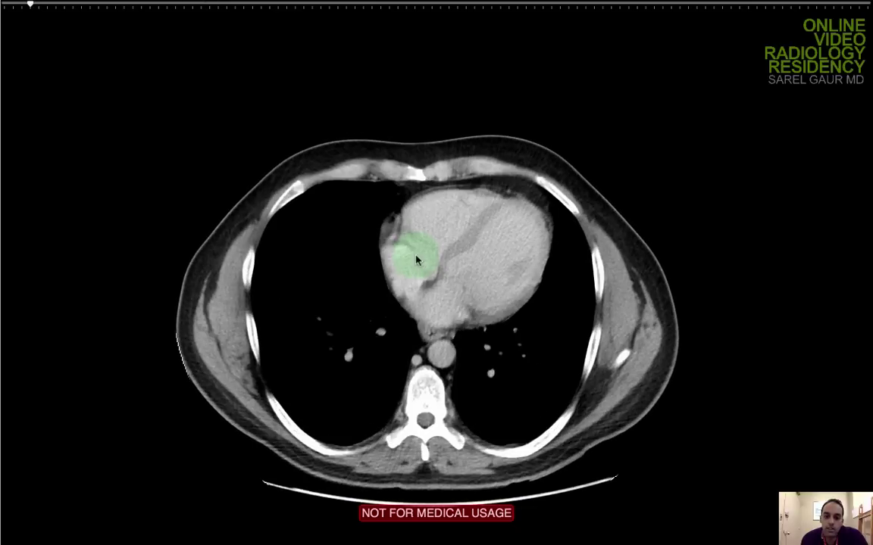
right_click(418, 261)
mouse_move(500, 330)
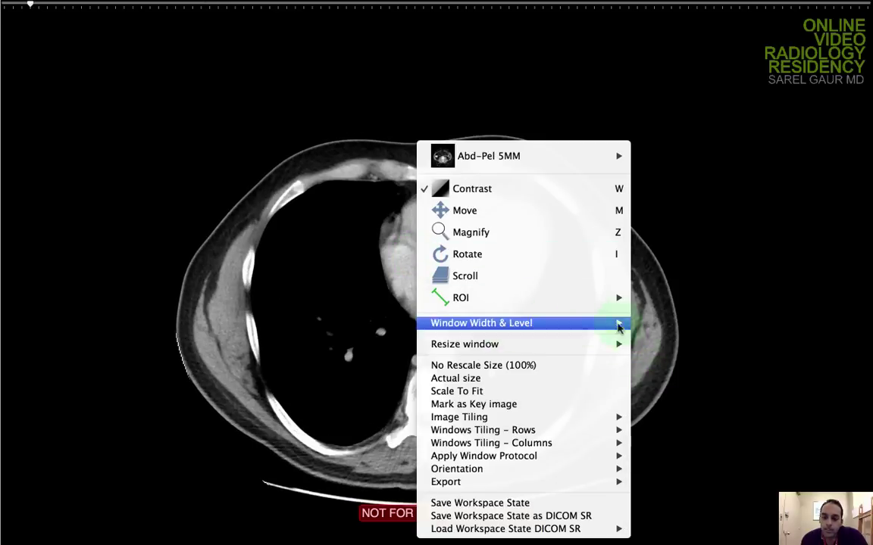
left_click(336, 328)
Examine the liver from its dome to its lower tip on the axial slices, using a higher-contrast window
scroll(326, 288, "down", 15)
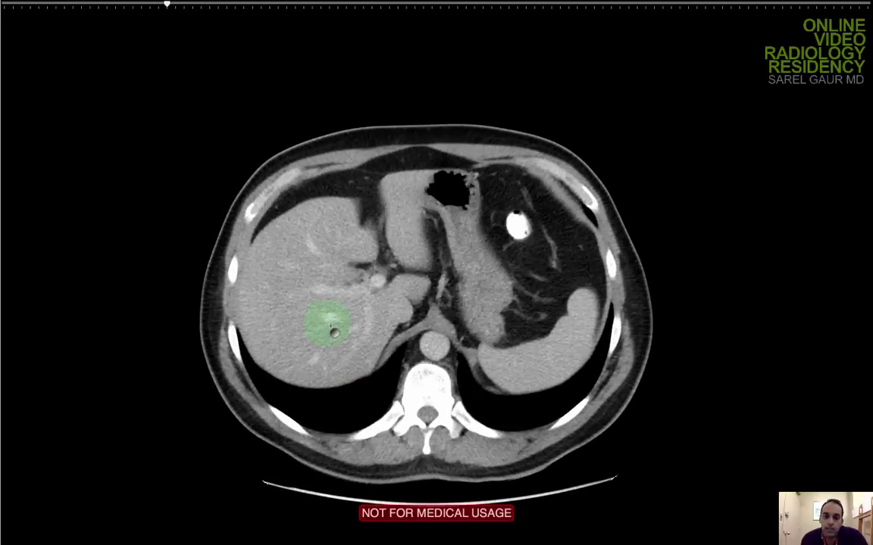
scroll(424, 303, "down", 15)
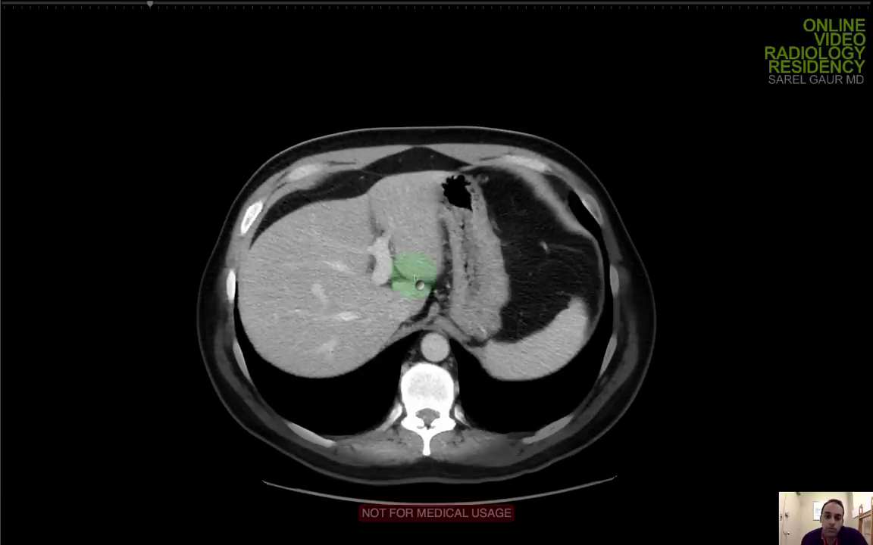
scroll(327, 298, "down", 8)
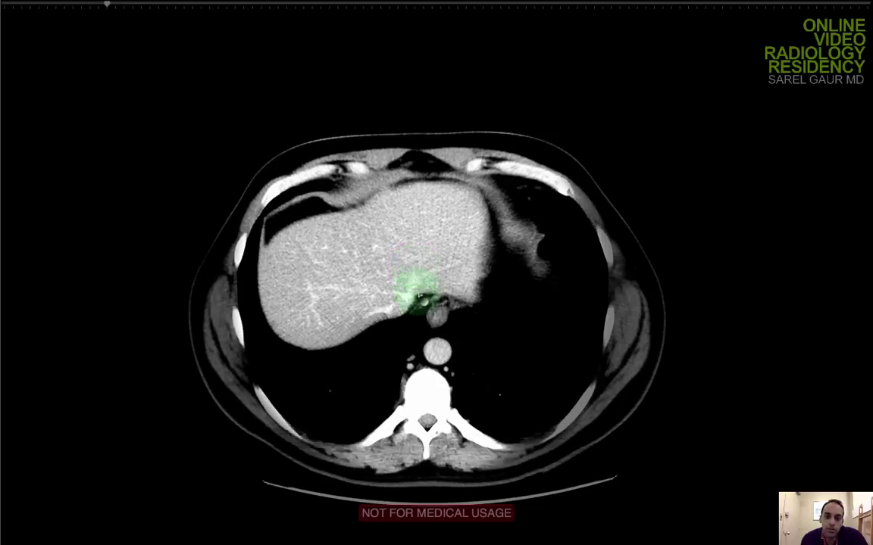
scroll(415, 288, "down", 10)
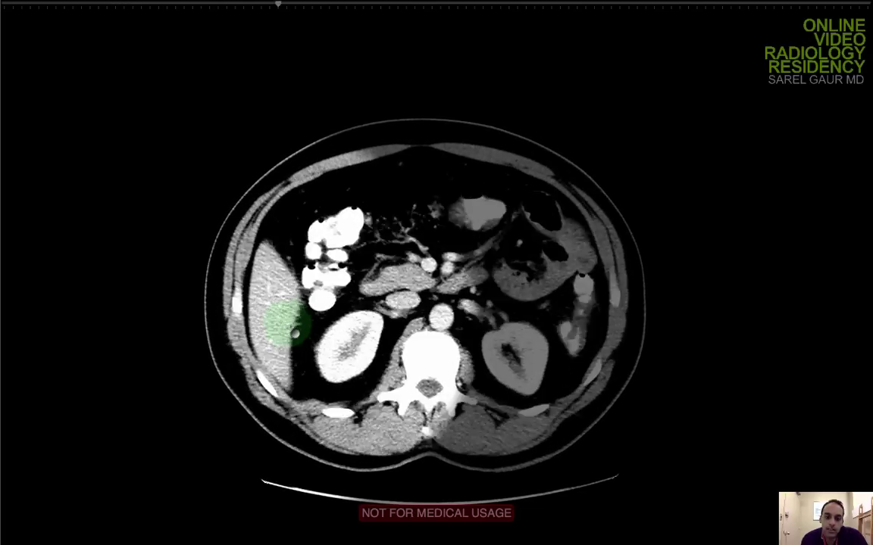
scroll(294, 331, "down", 8)
scroll(269, 353, "up", 20)
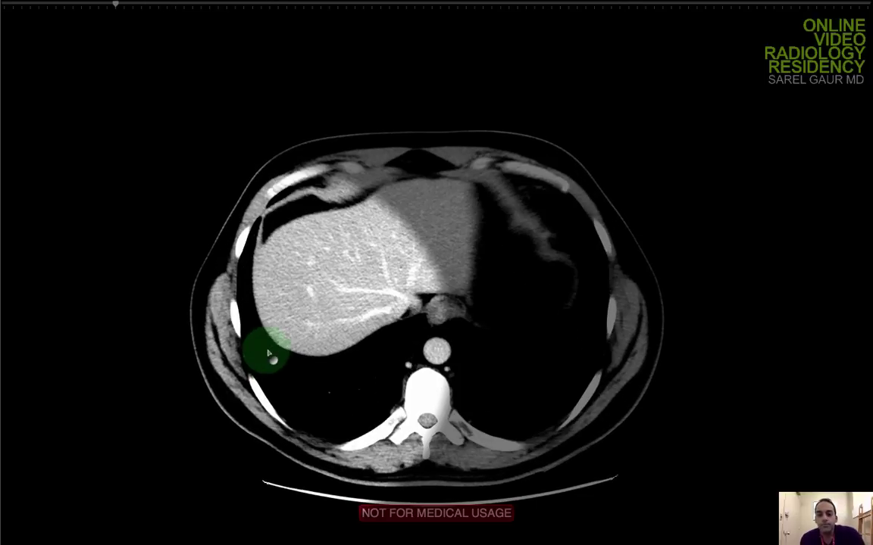
Open the ABD CORONAL series in full screen and measure the liver's length from its dome to its lower tip
key("Escape")
left_click(55, 271)
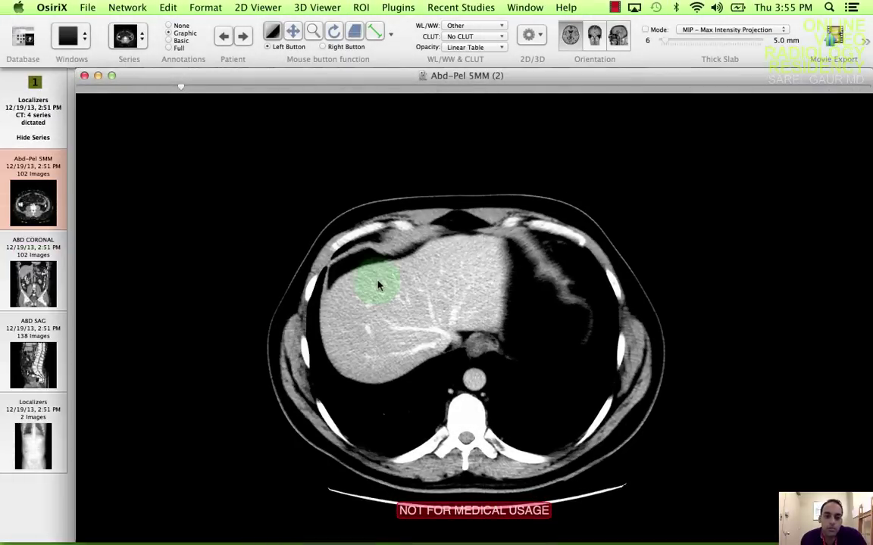
scroll(380, 284, "up", 10)
key("Escape")
scroll(380, 284, "up", 15)
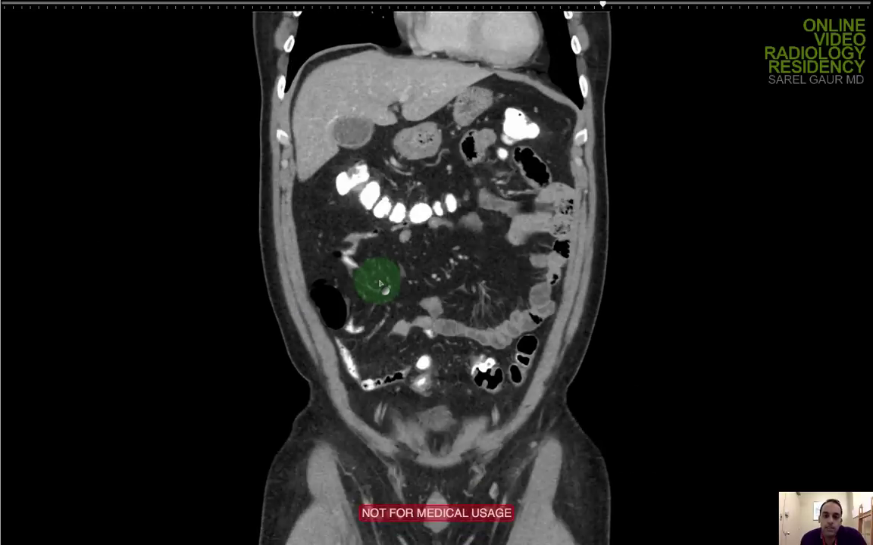
scroll(379, 282, "up", 8)
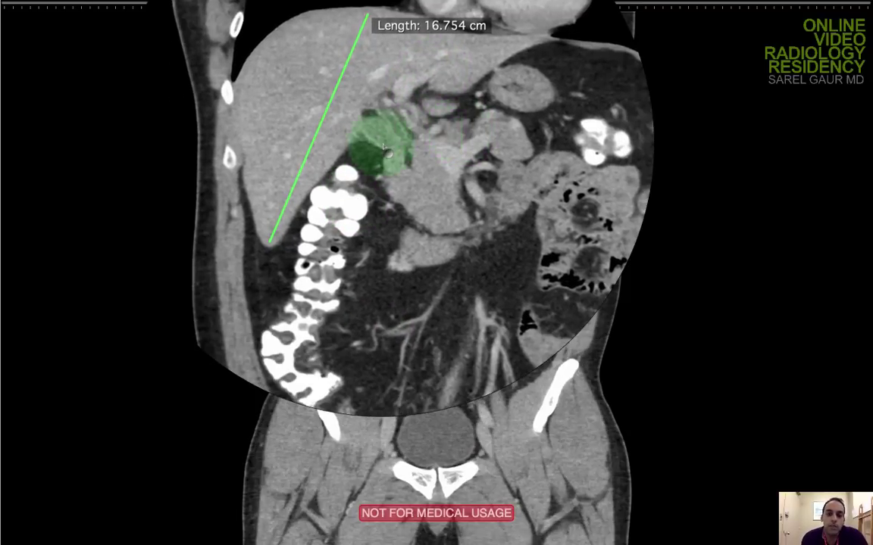
Examine the gallbladder, bile duct and portal vein region on the coronal slices
left_click_drag(384, 146, 381, 5)
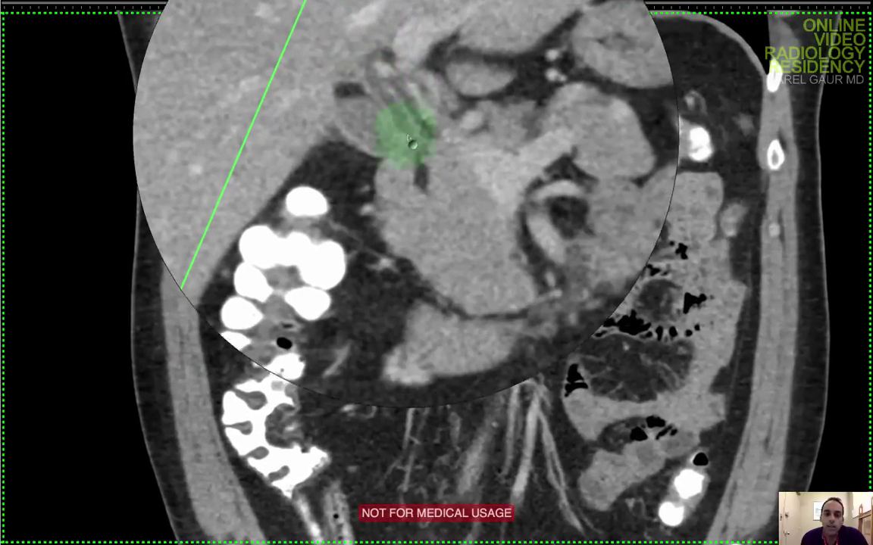
scroll(408, 154, "up", 5)
scroll(410, 157, "down", 4)
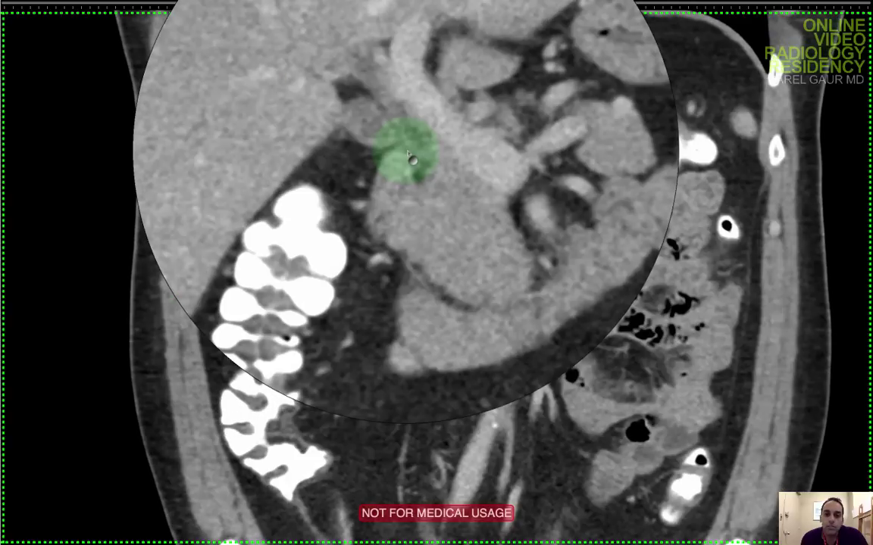
scroll(409, 157, "down", 8)
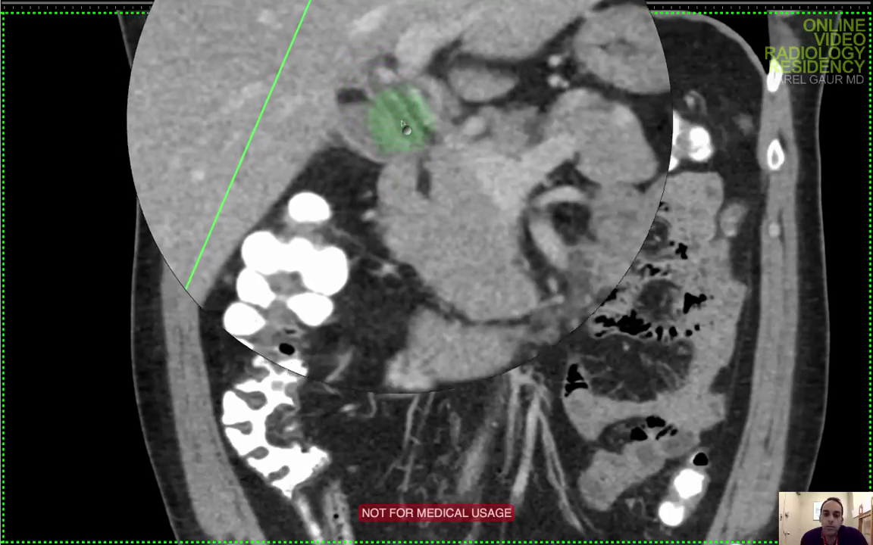
scroll(415, 159, "down", 6)
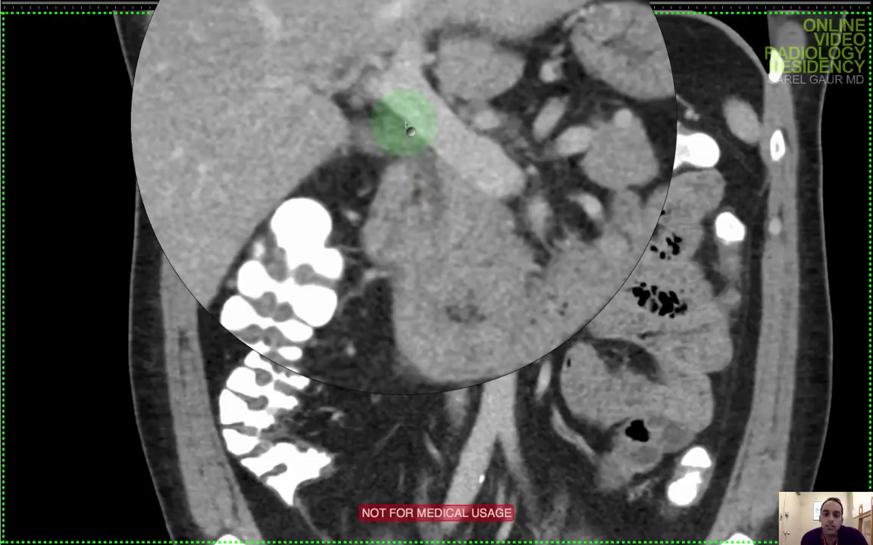
scroll(415, 108, "down", 4)
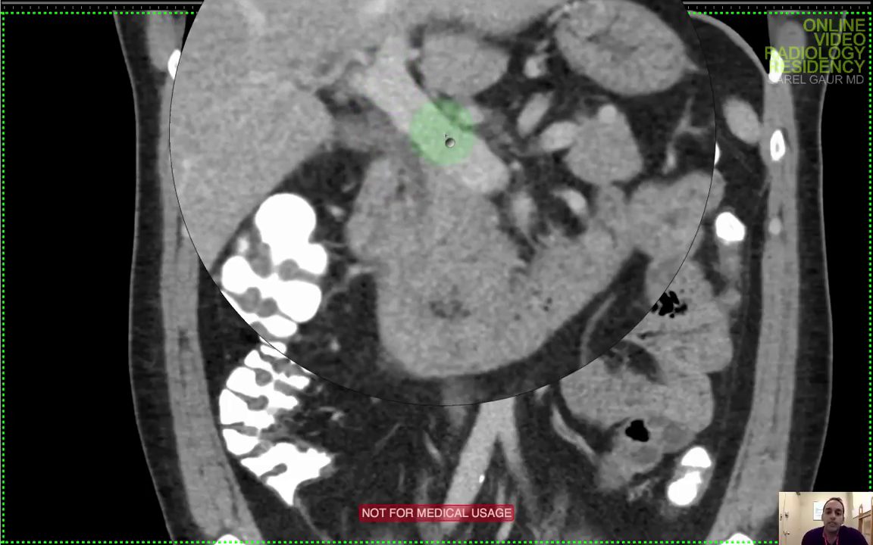
scroll(449, 142, "down", 8)
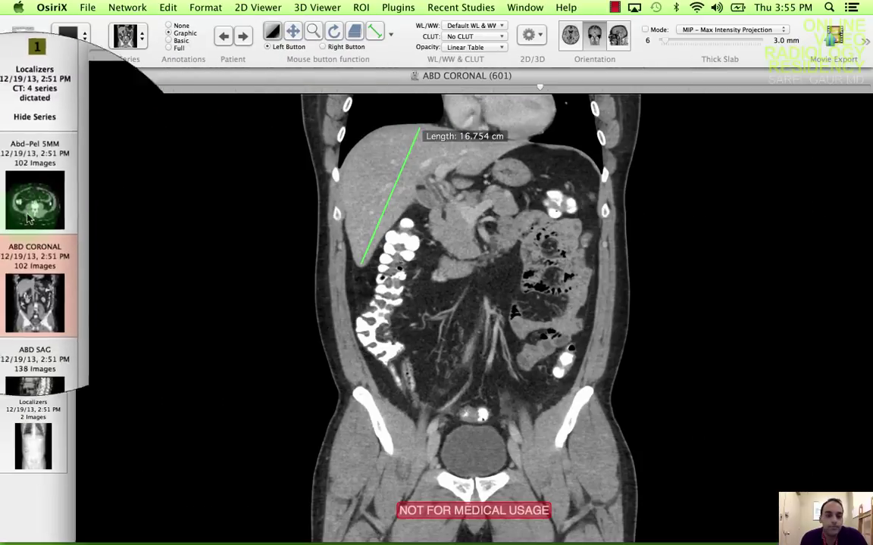
Show the axial Abd-Pel 5MM series in full screen again and apply the CT - Abdomen window preset
left_click_drag(28, 220, 438, 301)
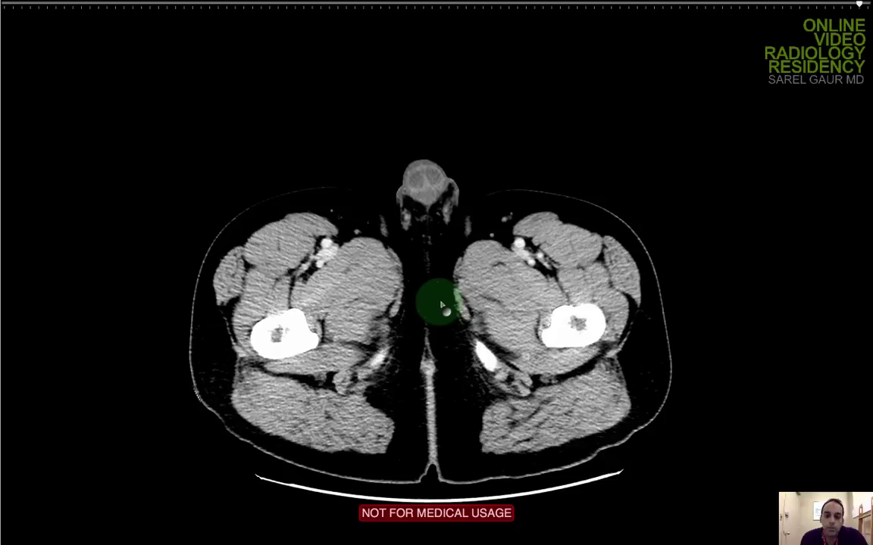
scroll(445, 307, "down", 2)
right_click(439, 306)
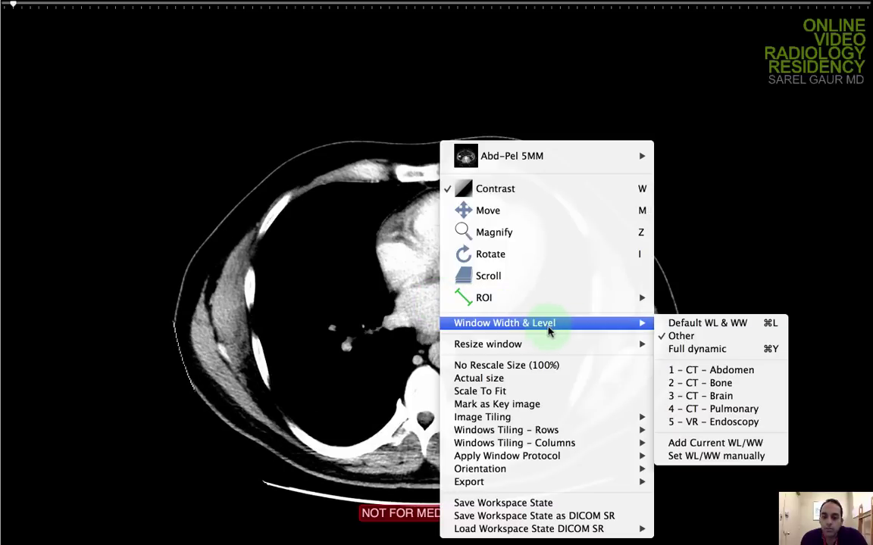
left_click(547, 277)
scroll(547, 276, "down", 15)
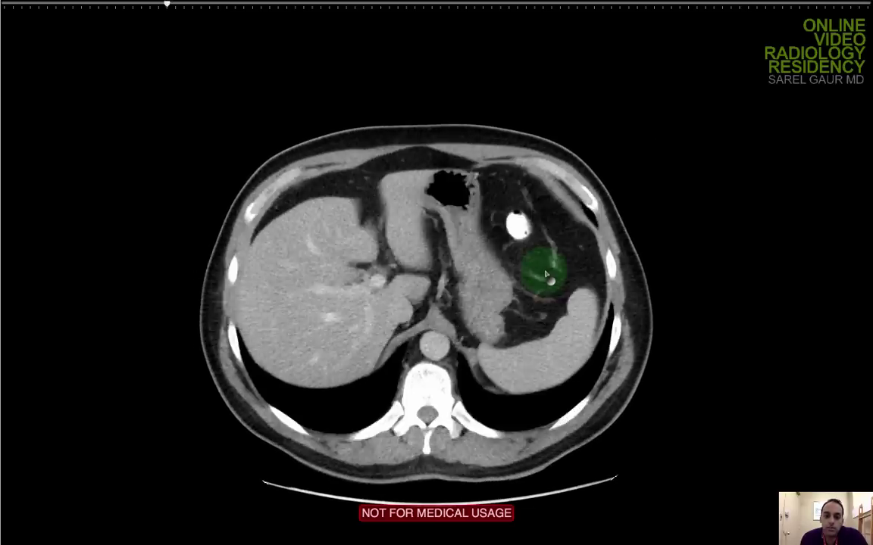
Examine the liver and the porta hepatis on the axial slices, from the dome down to the kidney level
scroll(490, 280, "down", 10)
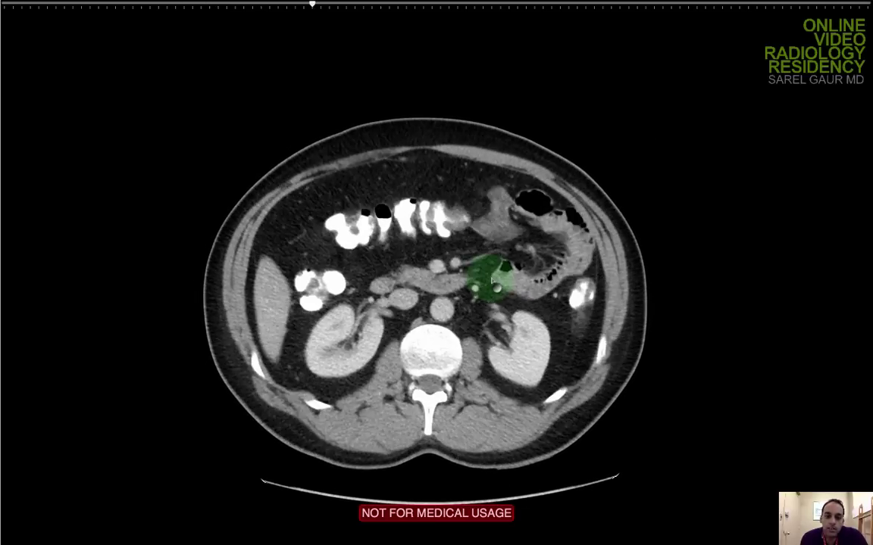
scroll(491, 280, "up", 6)
scroll(492, 281, "up", 8)
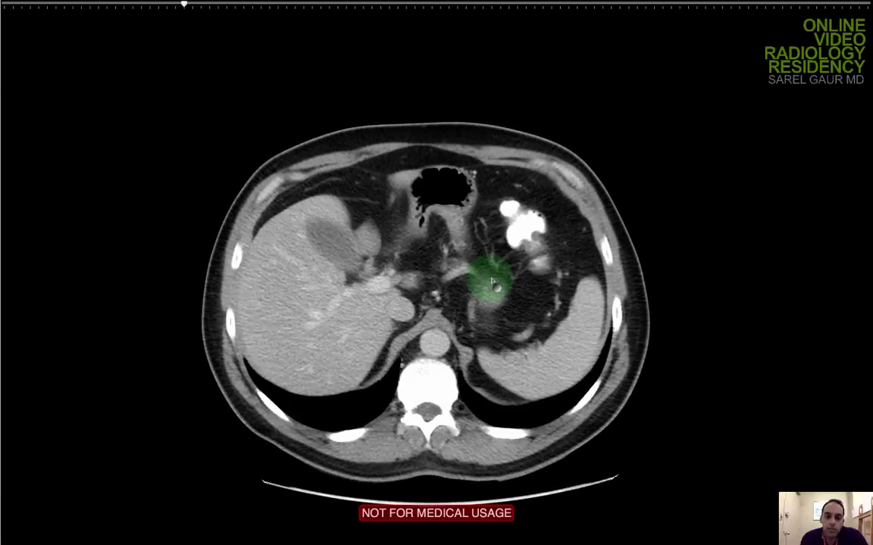
scroll(492, 285, "up", 10)
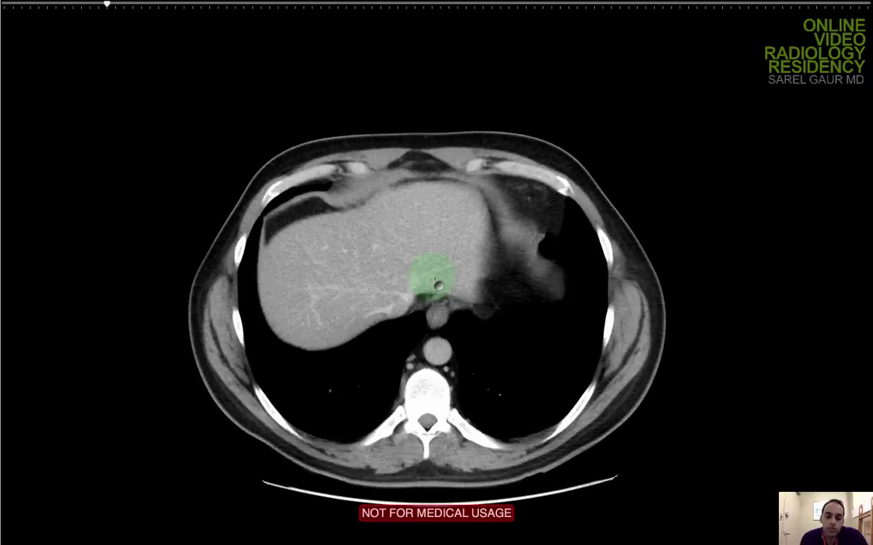
scroll(438, 285, "down", 10)
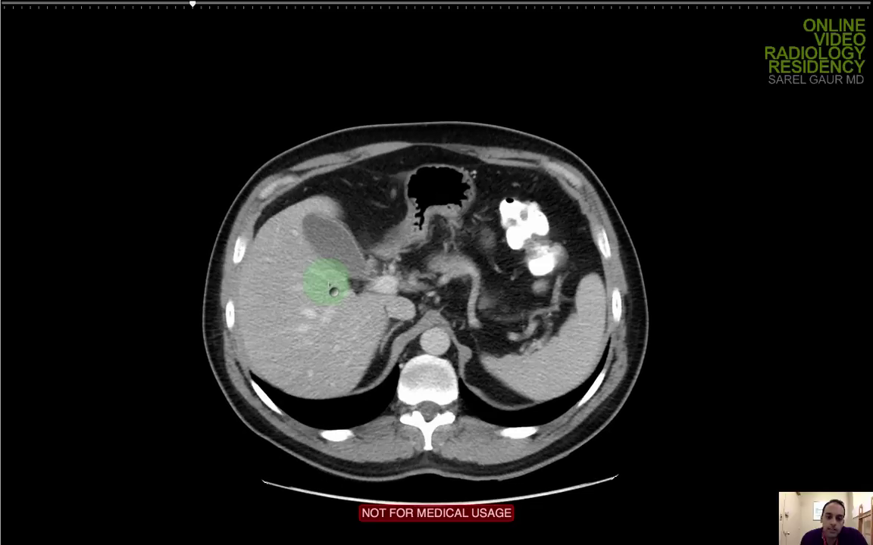
scroll(331, 289, "down", 8)
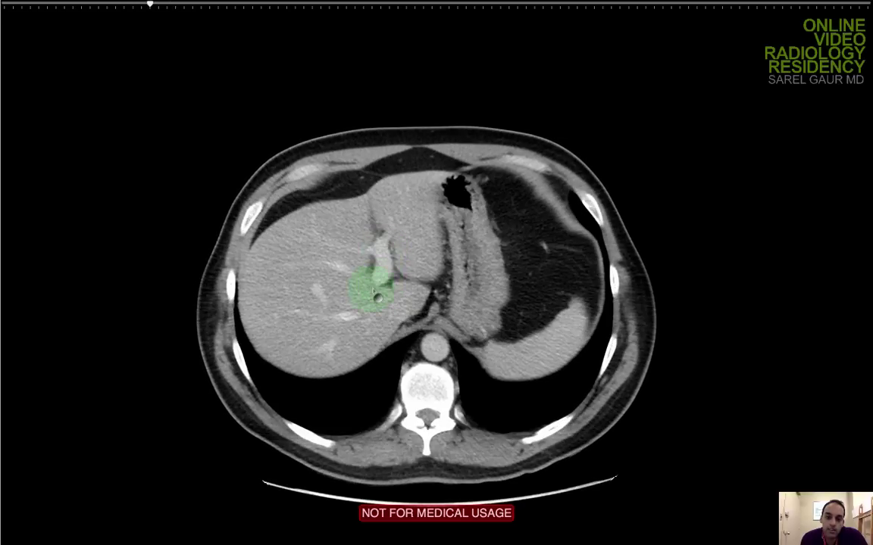
scroll(350, 289, "up", 4)
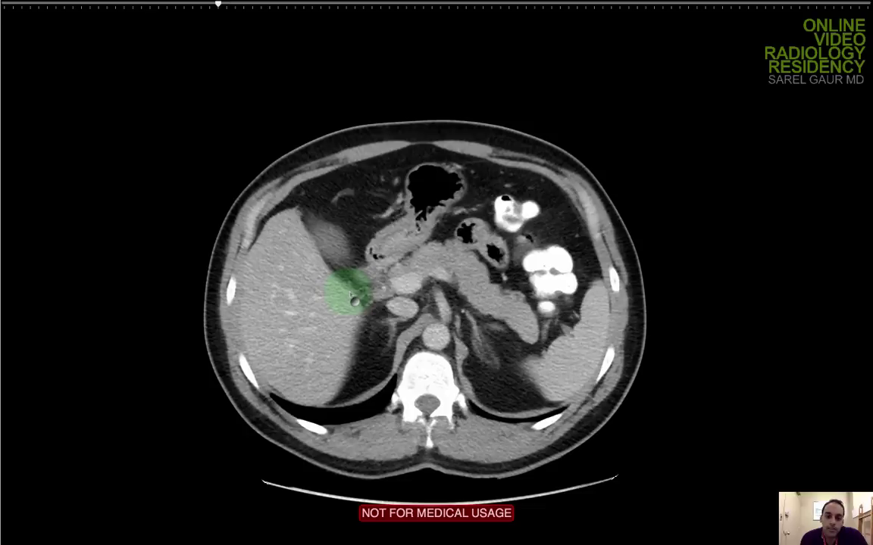
Examine the gallbladder and follow the bile duct and portal vein region through the axial slices
scroll(353, 301, "down", 8)
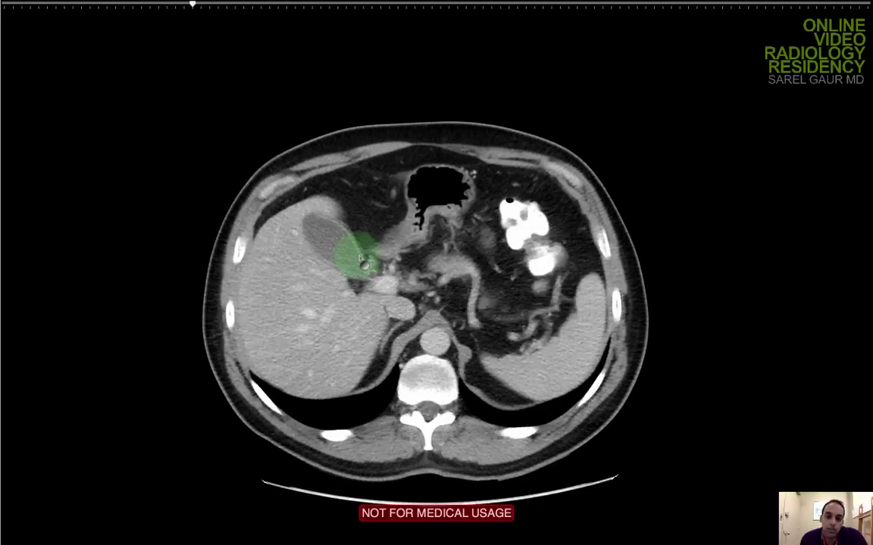
scroll(362, 261, "down", 5)
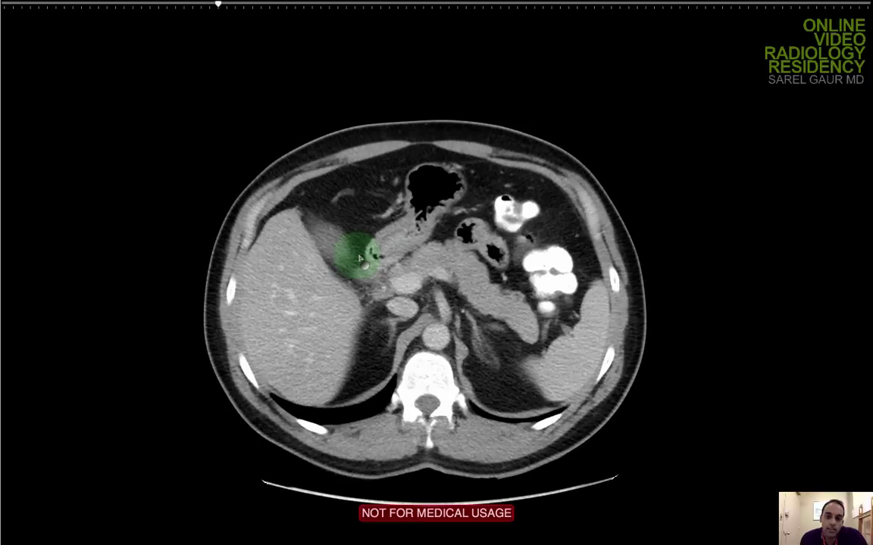
scroll(361, 259, "down", 5)
scroll(360, 259, "up", 14)
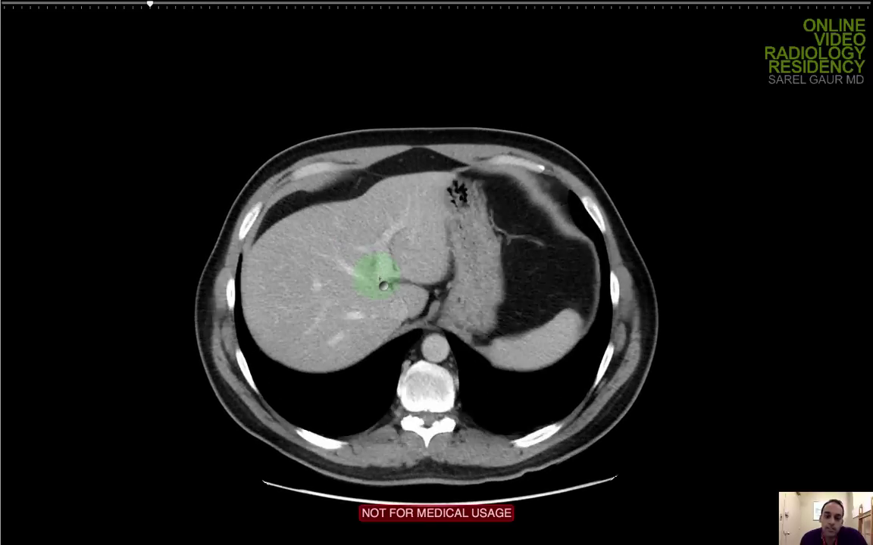
scroll(382, 286, "down", 6)
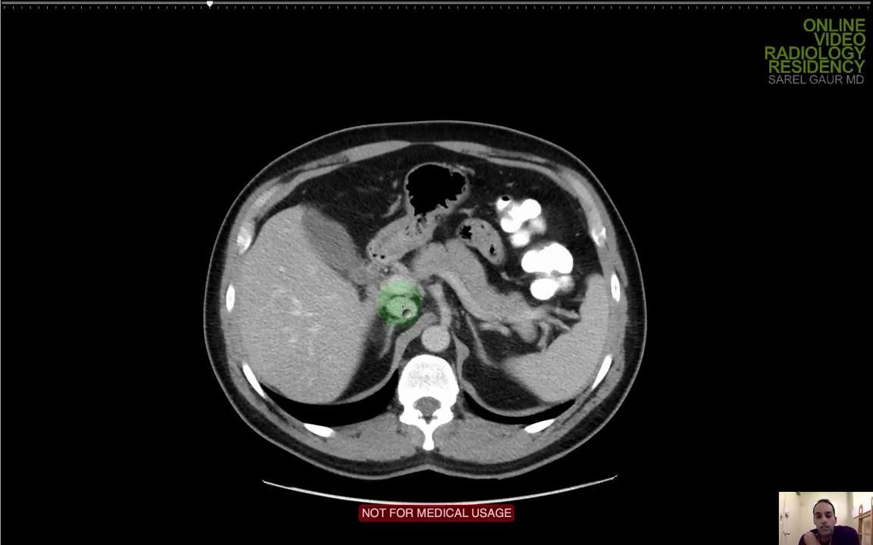
Examine the spleen from top to lower tip on the axial slices, using a narrower, higher-contrast window
scroll(405, 311, "up", 8)
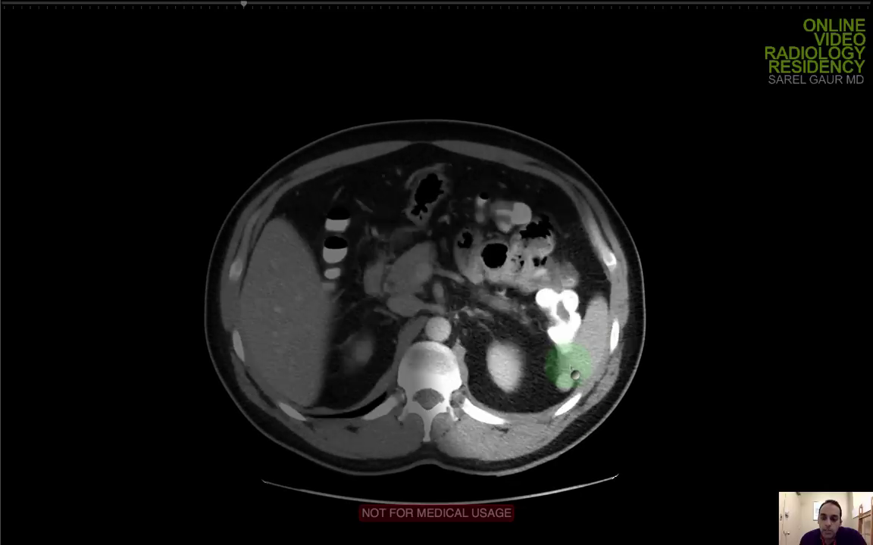
scroll(571, 366, "up", 10)
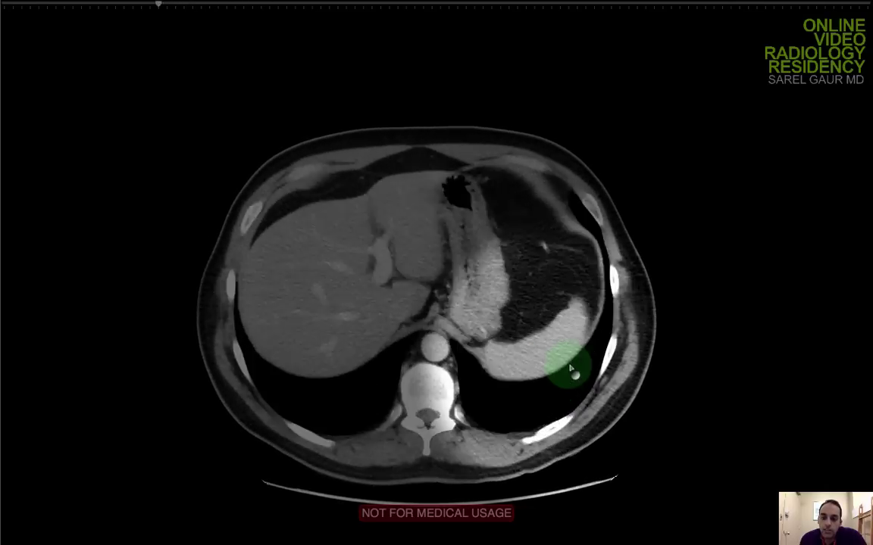
scroll(572, 369, "down", 2)
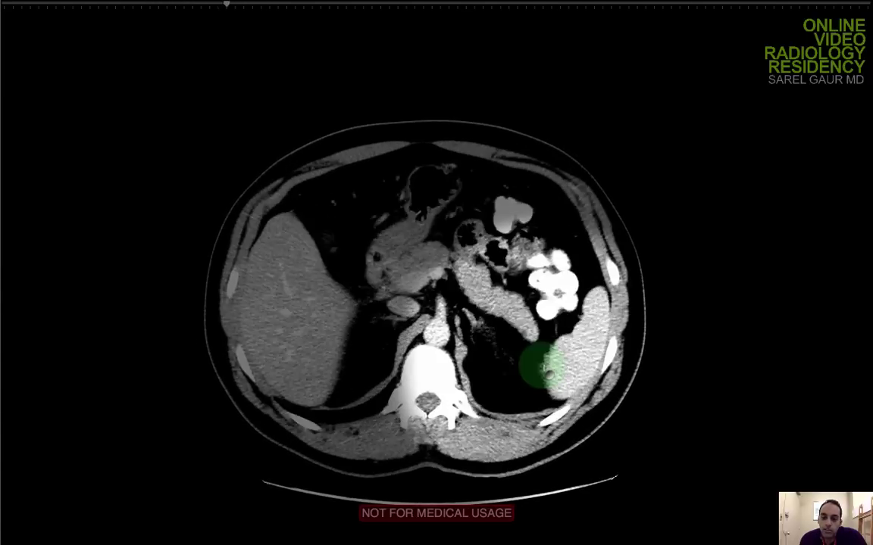
scroll(543, 367, "down", 6)
scroll(545, 369, "up", 5)
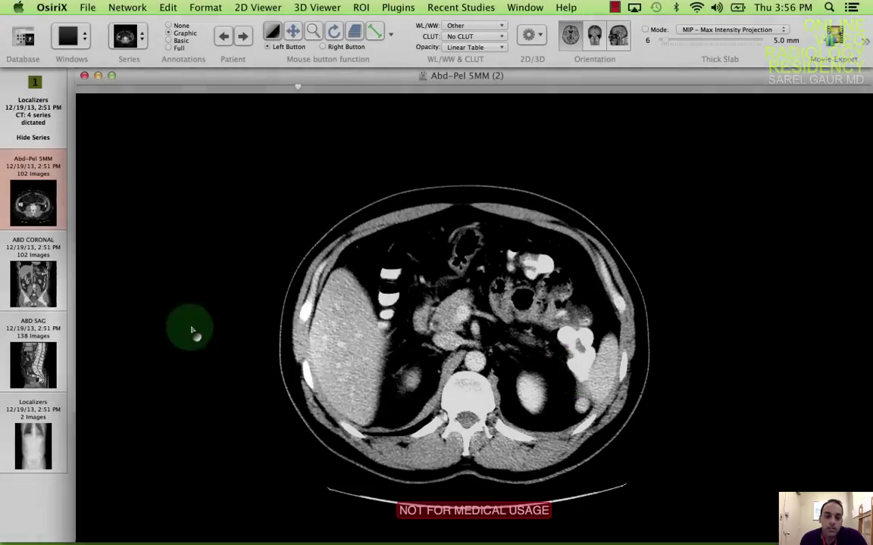
Open the ABD CORONAL series in full screen and check the spleen on its coronal slices
key("Down")
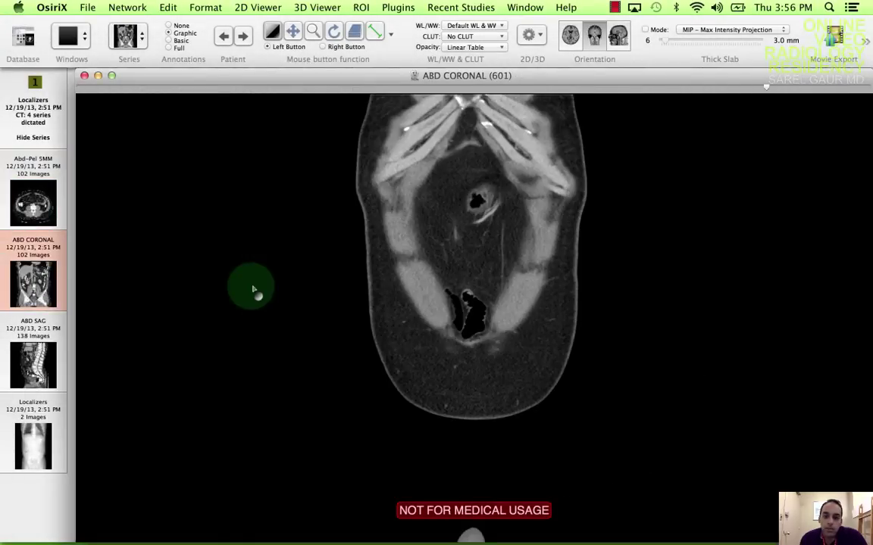
scroll(254, 289, "up", 20)
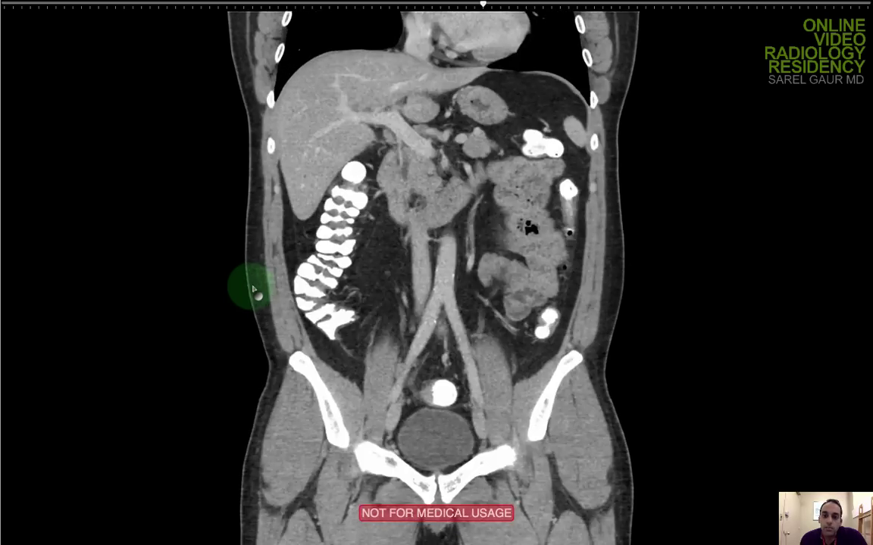
scroll(254, 290, "down", 3)
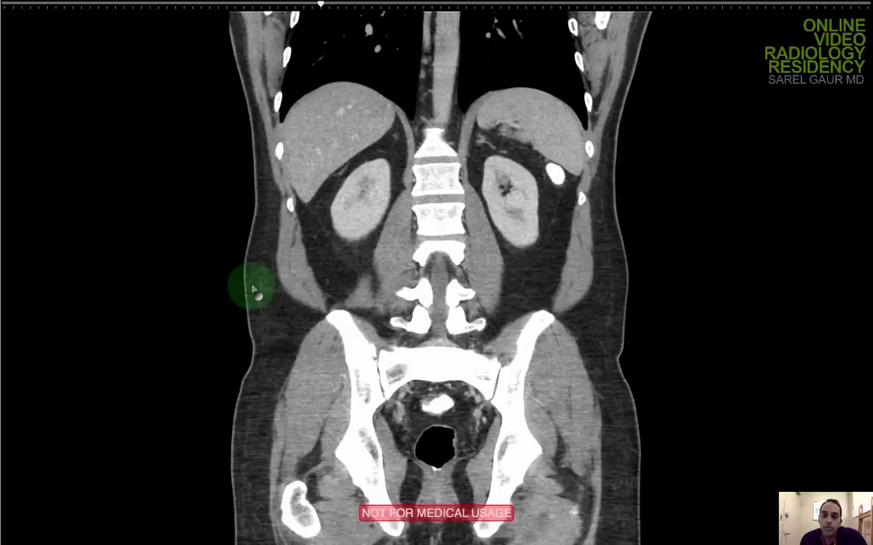
scroll(254, 290, "down", 3)
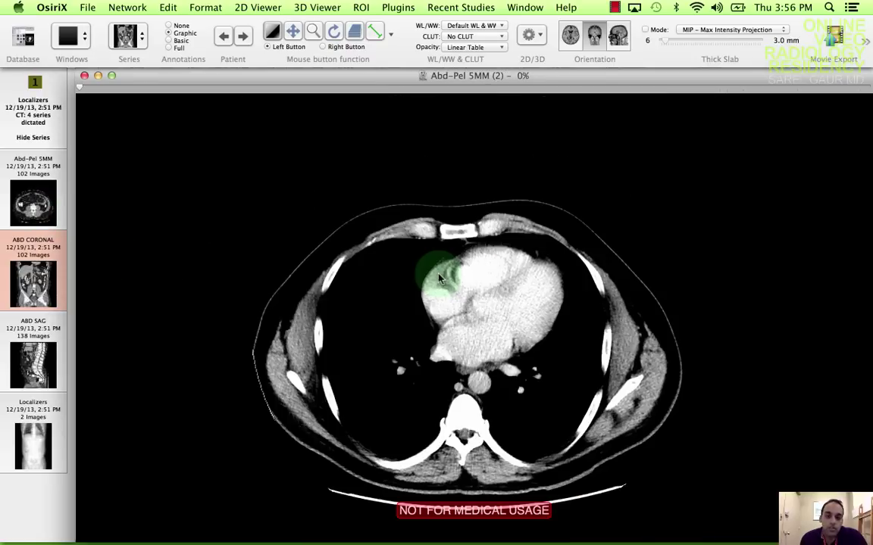
Return to the axial Abd-Pel 5MM series, reapply the CT - Abdomen window preset and show it in full screen
scroll(439, 360, "down", 10)
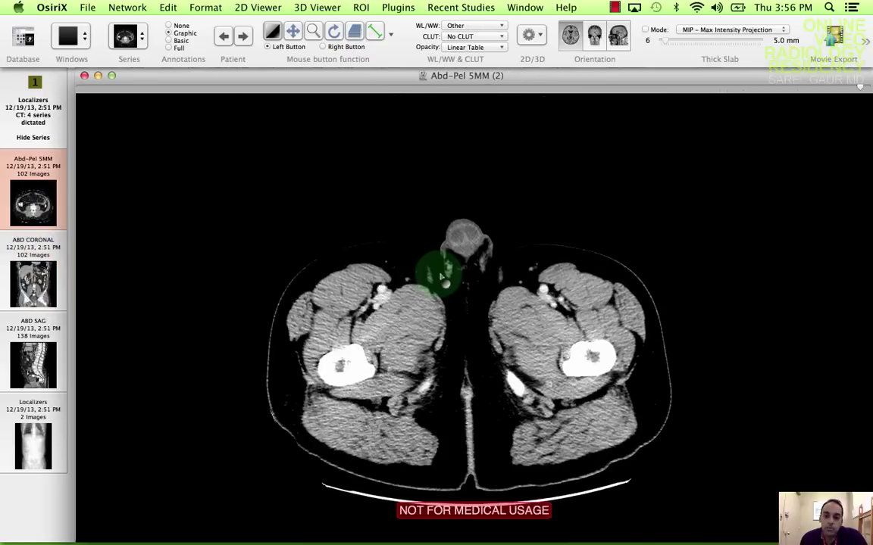
scroll(436, 271, "up", 10)
right_click(439, 273)
mouse_move(559, 324)
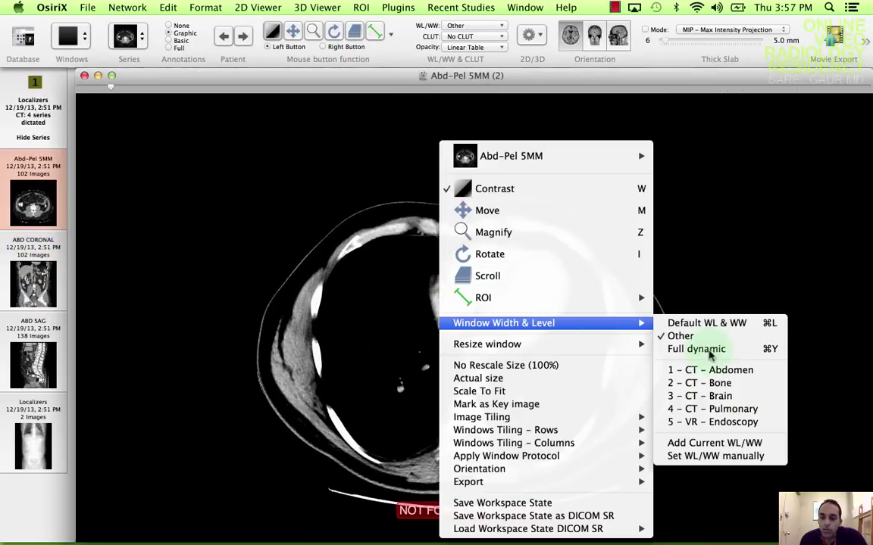
left_click(704, 369)
scroll(581, 341, "down", 5)
double_click(582, 340)
Examine the pancreatic head and uncinate process beside the duodenum on the axial slices, working upward from the kidney level
scroll(582, 341, "down", 15)
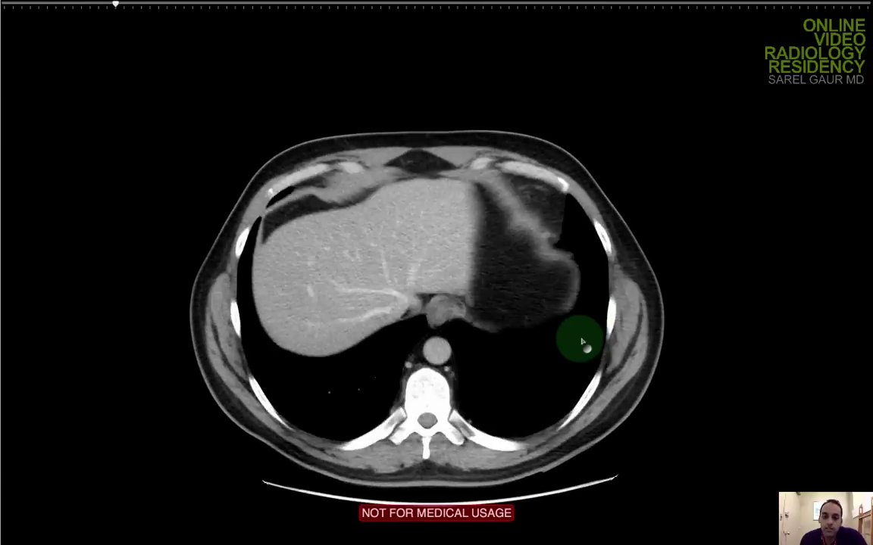
scroll(580, 343, "down", 8)
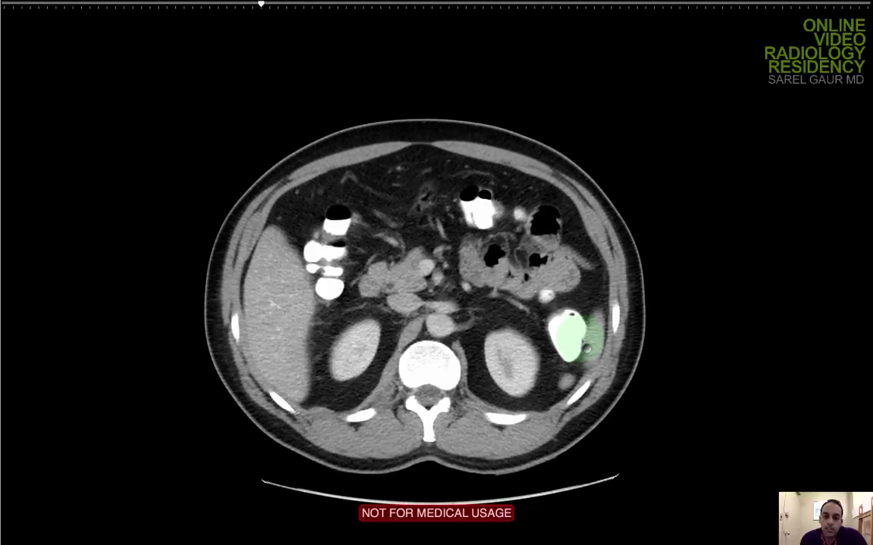
scroll(475, 272, "down", 3)
scroll(478, 273, "down", 6)
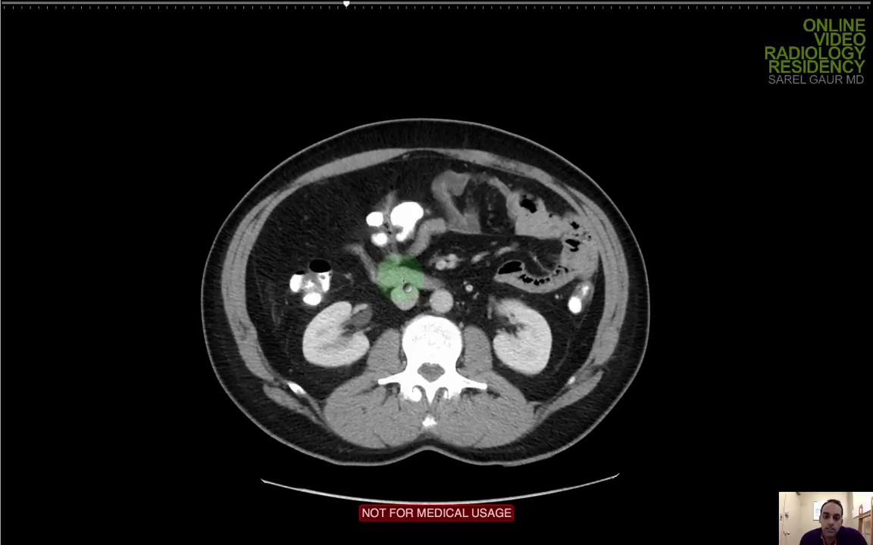
key("shift")
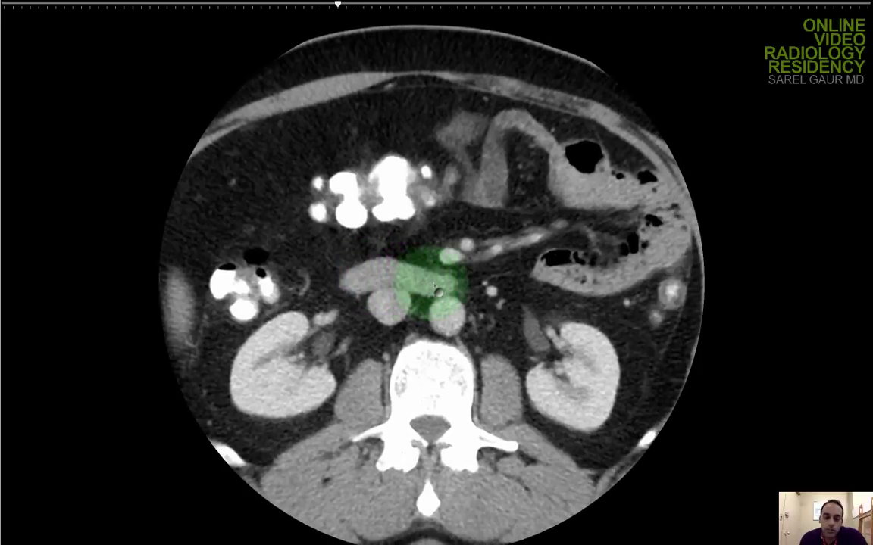
scroll(413, 287, "up", 6)
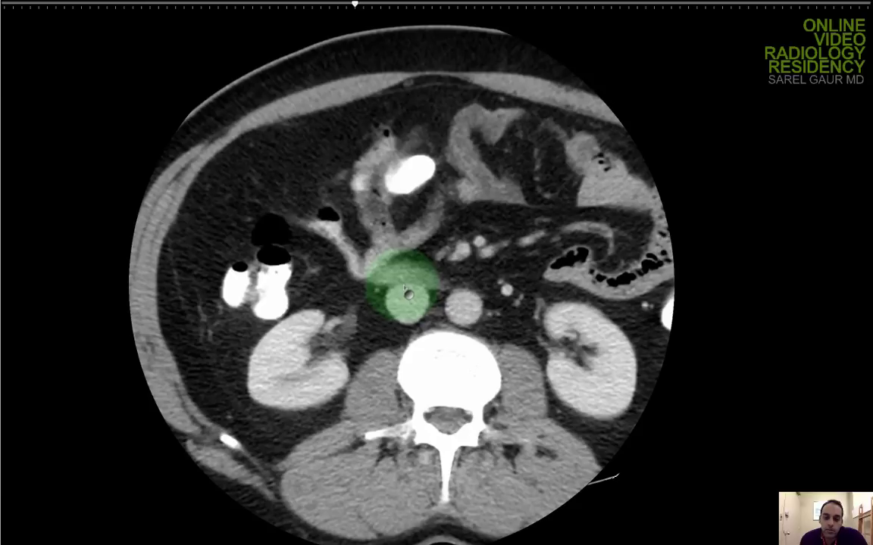
scroll(405, 290, "up", 3)
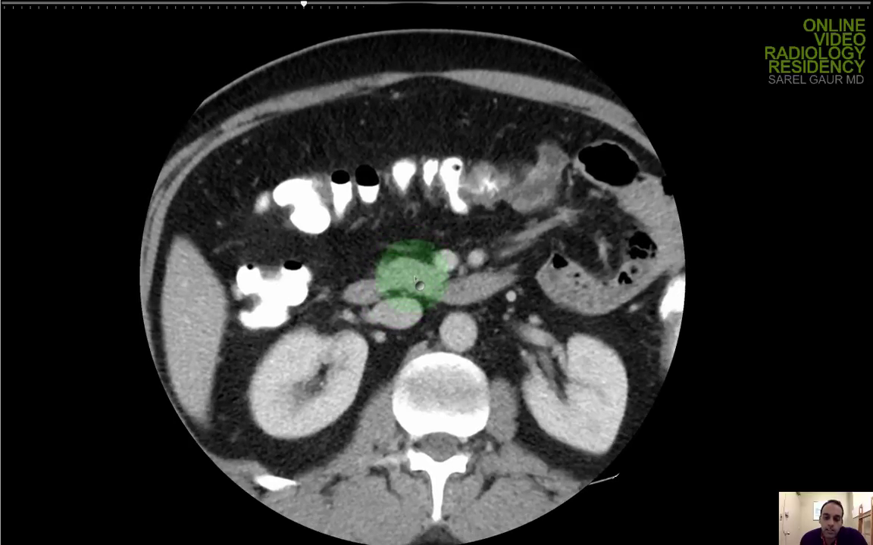
scroll(418, 284, "up", 6)
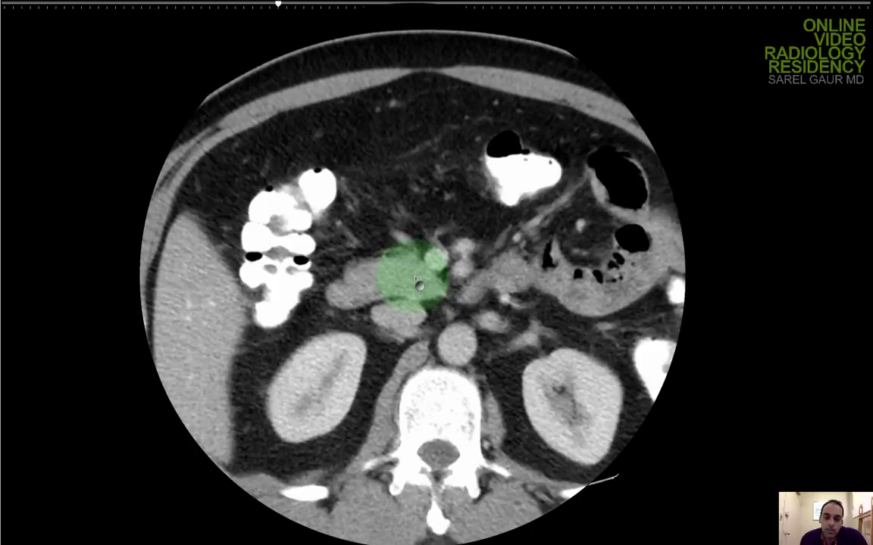
scroll(413, 288, "up", 3)
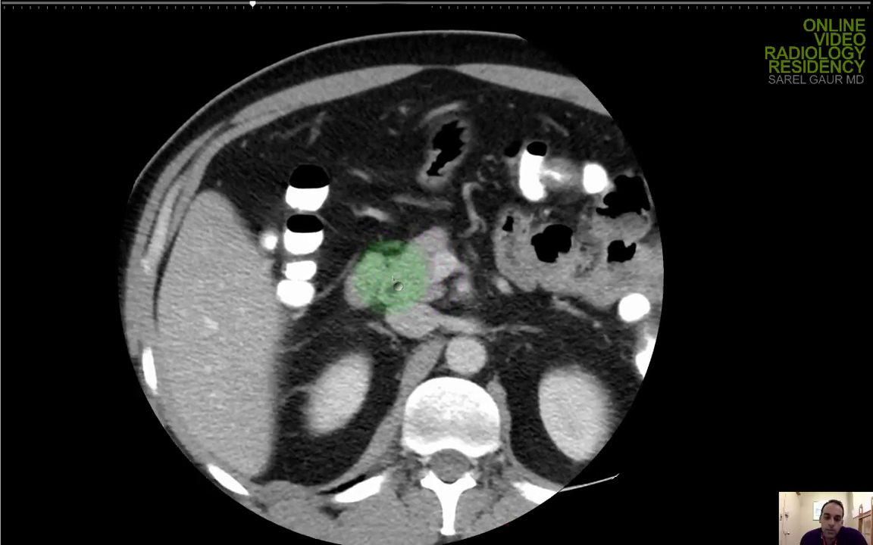
Follow the pancreas from the head through the neck and body to the tail on the axial slices
scroll(406, 295, "up", 2)
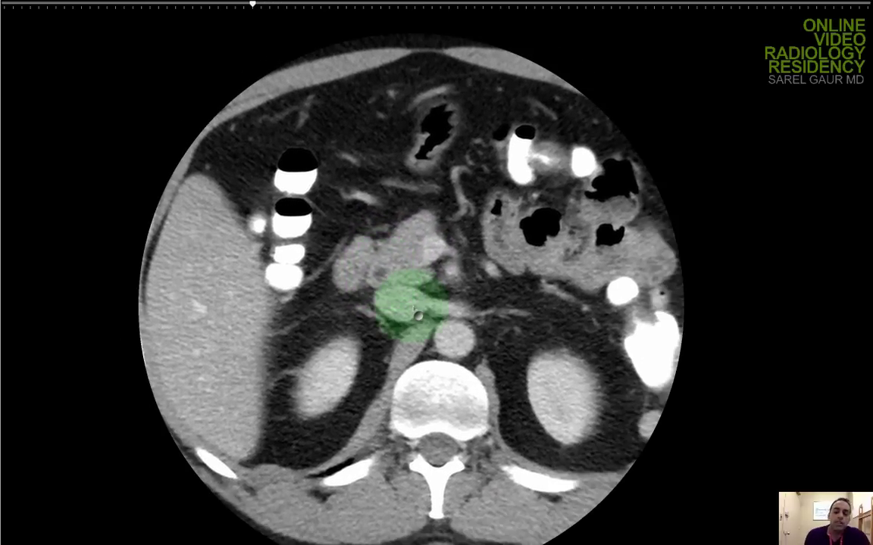
scroll(425, 288, "up", 1)
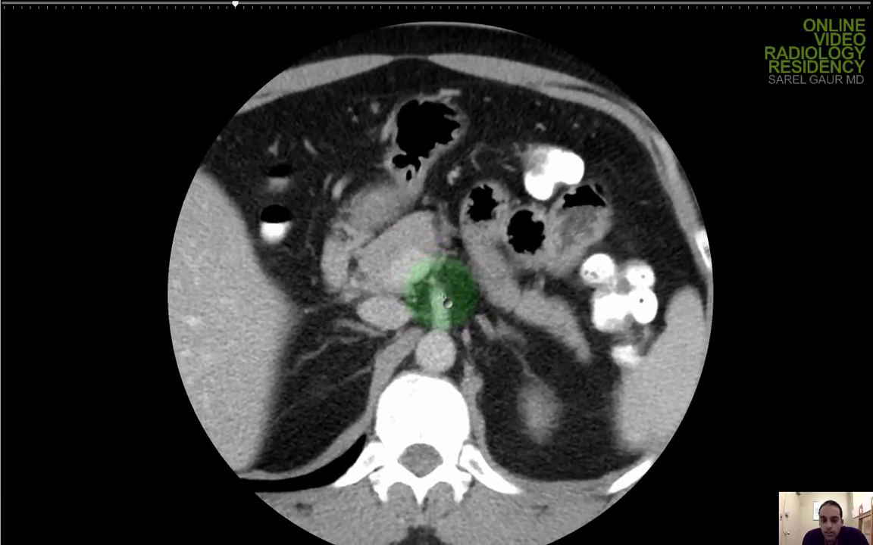
scroll(447, 301, "up", 4)
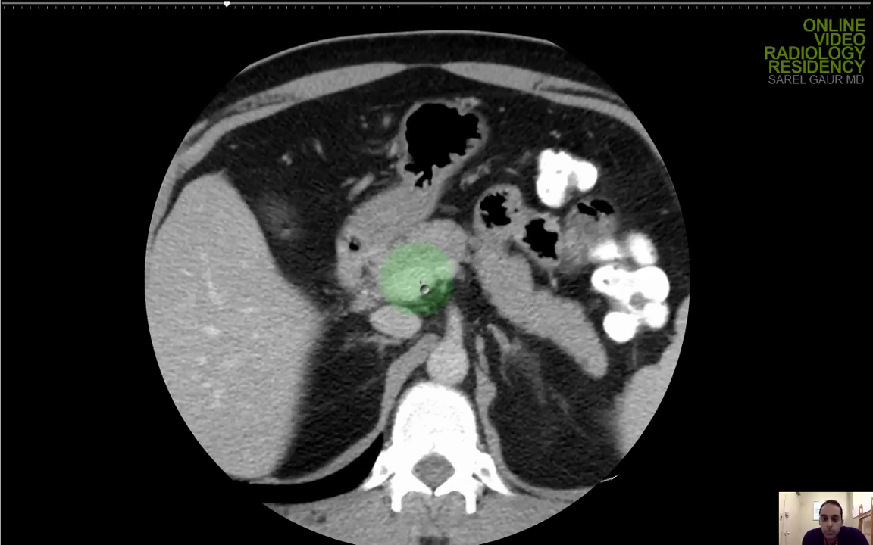
scroll(425, 288, "up", 3)
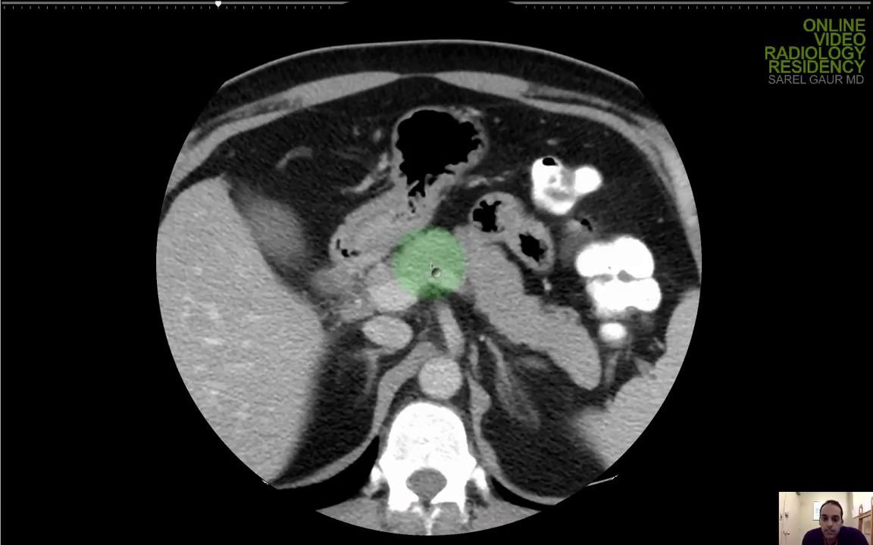
scroll(435, 271, "up", 3)
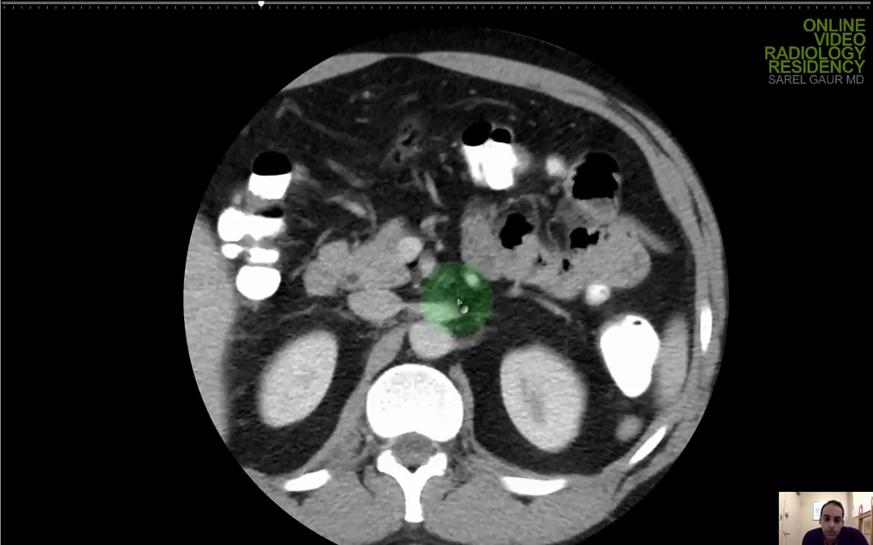
Sweep repeatedly up and down the axial slices through the whole pancreas and the surrounding fat and vessels
scroll(460, 303, "up", 2)
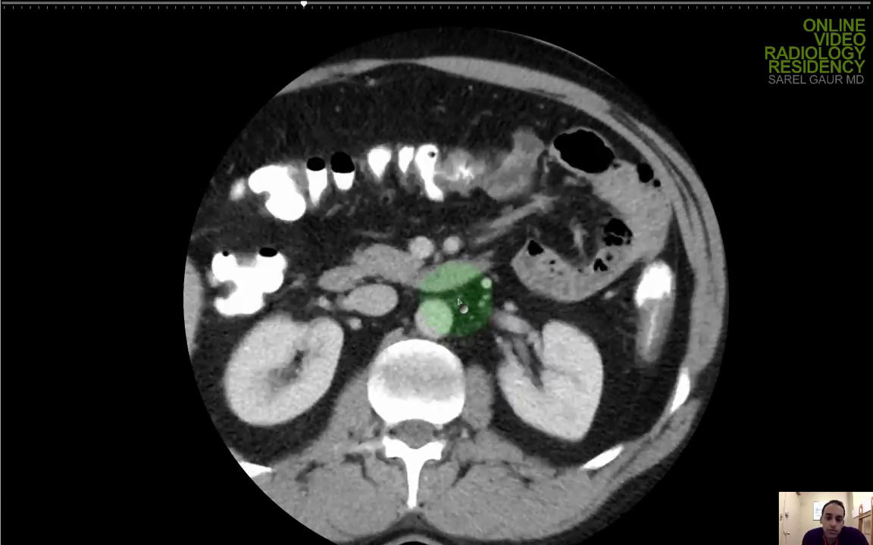
scroll(460, 303, "up", 5)
scroll(460, 303, "up", 3)
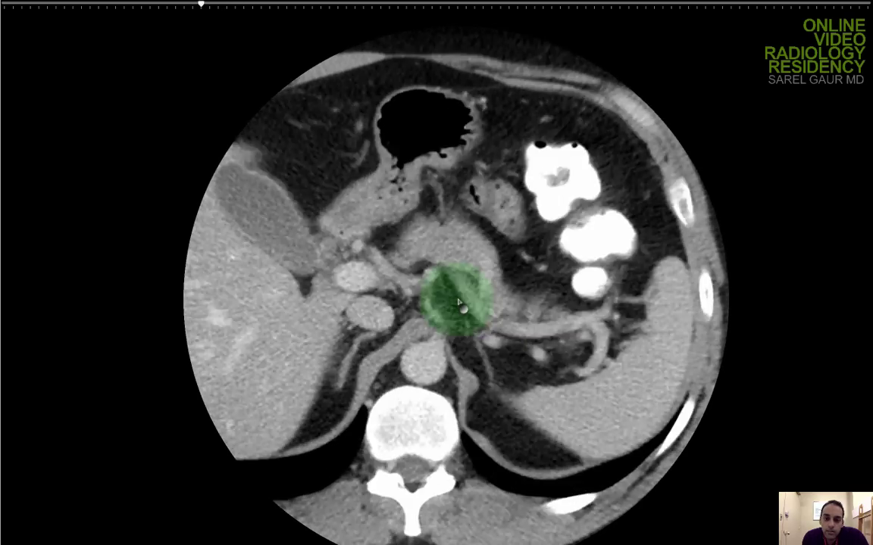
scroll(460, 303, "down", 8)
scroll(460, 303, "up", 3)
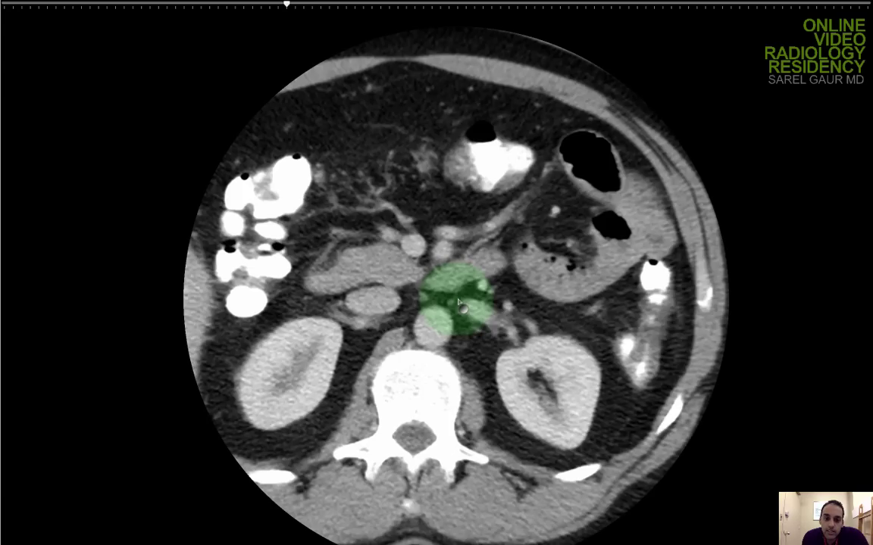
scroll(460, 303, "down", 5)
scroll(459, 303, "up", 6)
scroll(460, 303, "up", 5)
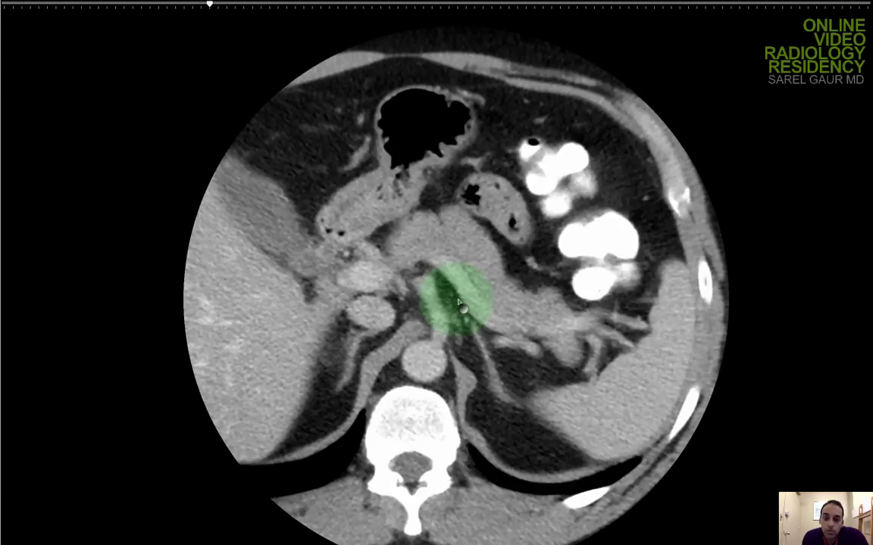
scroll(460, 304, "down", 5)
scroll(459, 304, "down", 4)
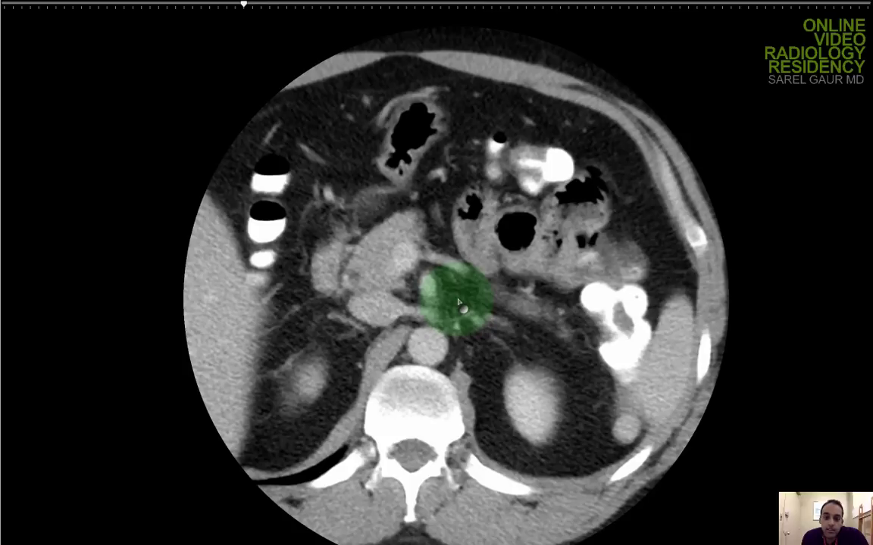
scroll(460, 304, "up", 7)
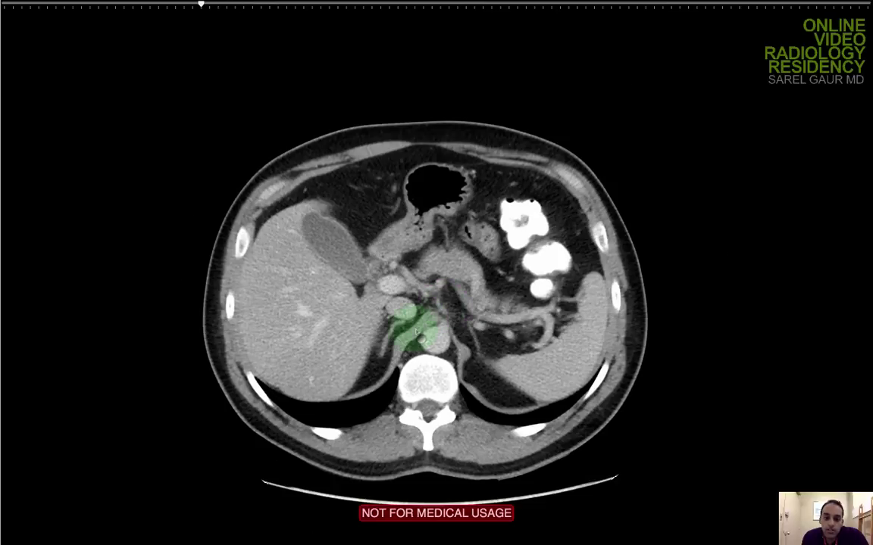
Check the right and left adrenal glands on the axial slices above the kidneys
scroll(417, 331, "down", 2)
scroll(478, 350, "down", 2)
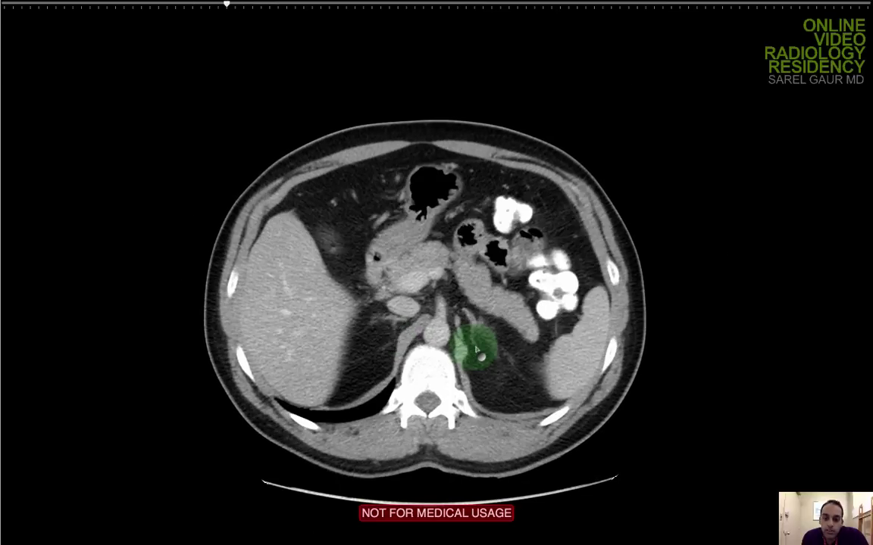
scroll(454, 368, "down", 4)
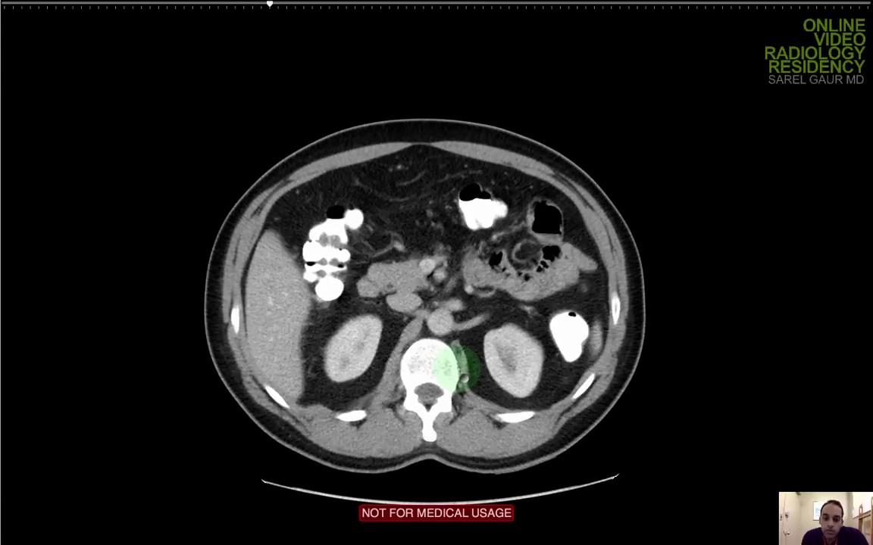
scroll(454, 369, "up", 4)
Open the ABD CORONAL series in full screen and inspect the adrenal region above the left kidney
key("Escape")
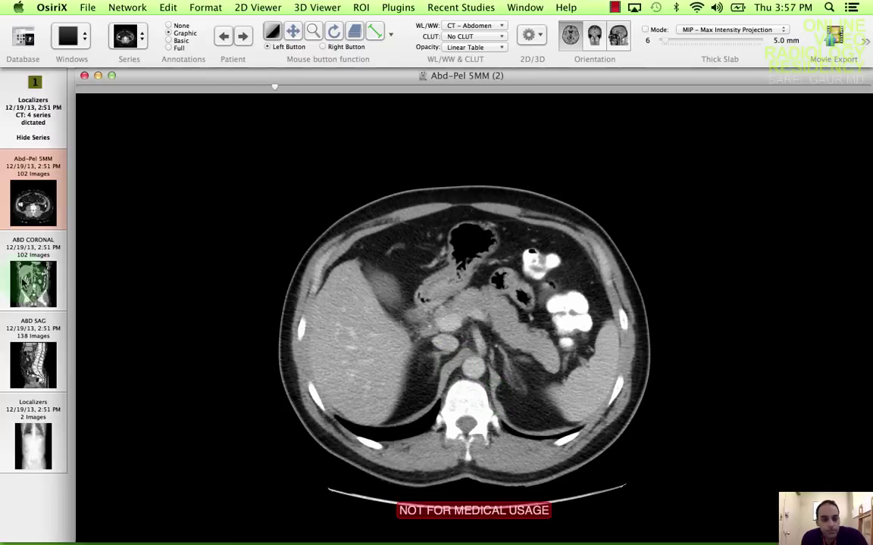
left_click_drag(30, 274, 352, 297)
scroll(430, 312, "up", 10)
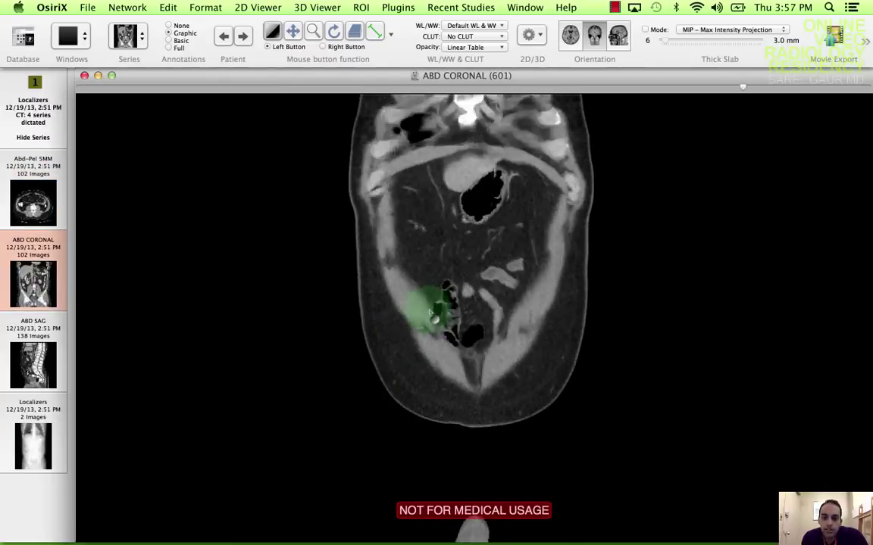
double_click(429, 312)
scroll(429, 312, "up", 4)
left_click_drag(428, 313, 498, 146)
scroll(436, 91, "up", 20)
scroll(498, 146, "up", 4)
scroll(498, 148, "down", 4)
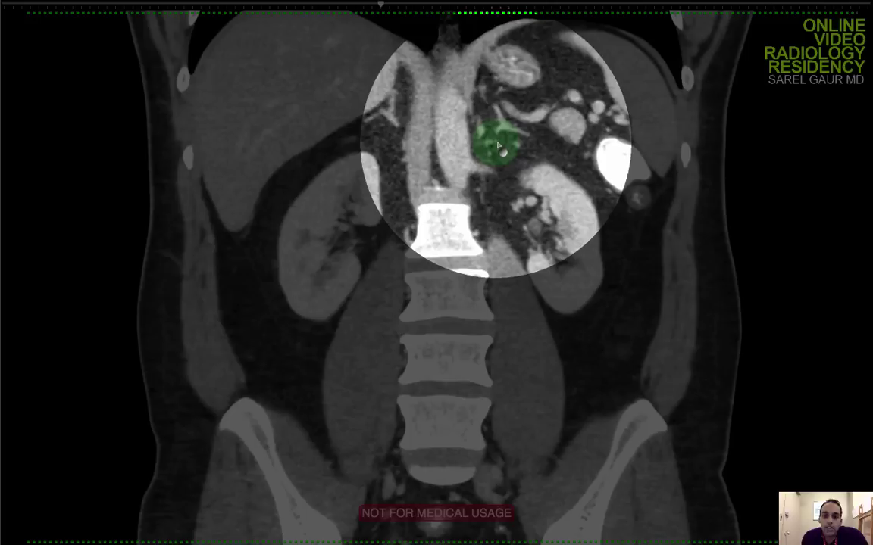
Examine both kidneys from front to back on the coronal slices and leave full screen
key("Escape")
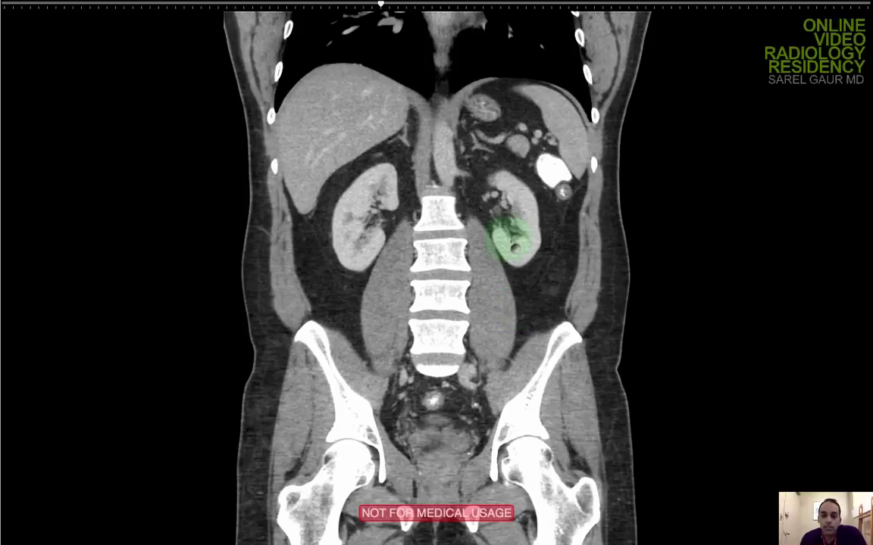
scroll(511, 242, "down", 8)
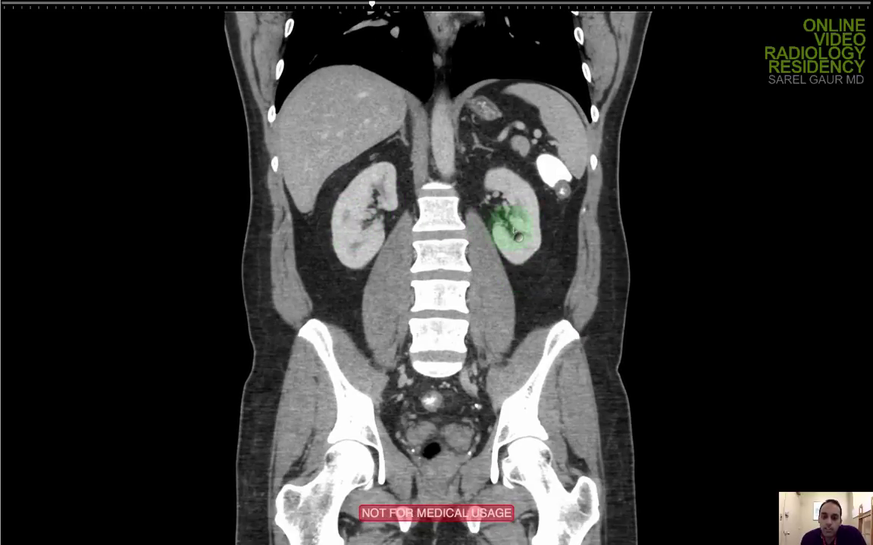
scroll(514, 230, "down", 14)
scroll(513, 231, "up", 18)
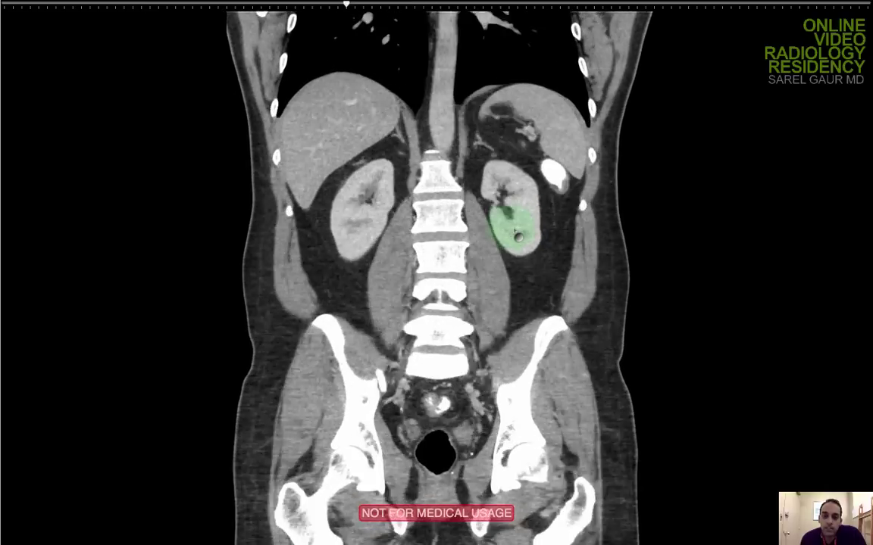
scroll(518, 237, "down", 10)
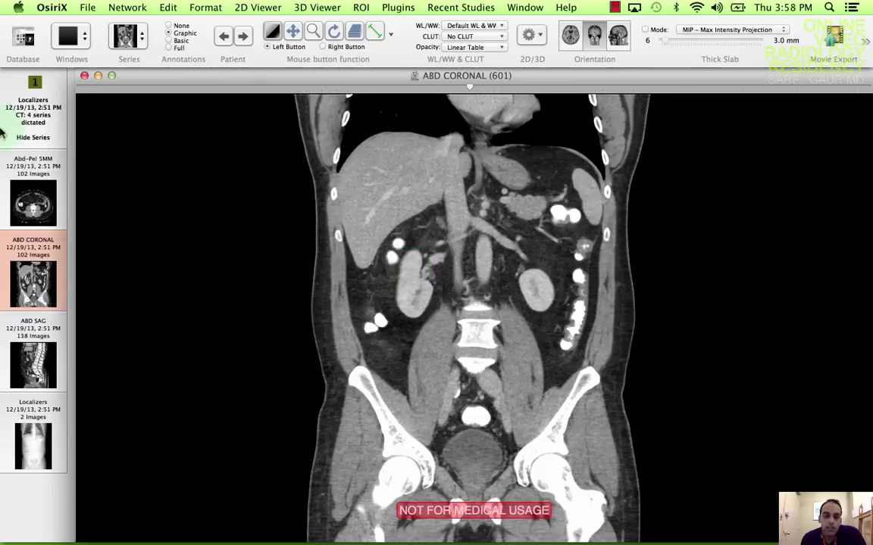
Return to the axial Abd-Pel 5MM series in full screen and inspect the kidneys at the level of the renal hilum
left_click(34, 199)
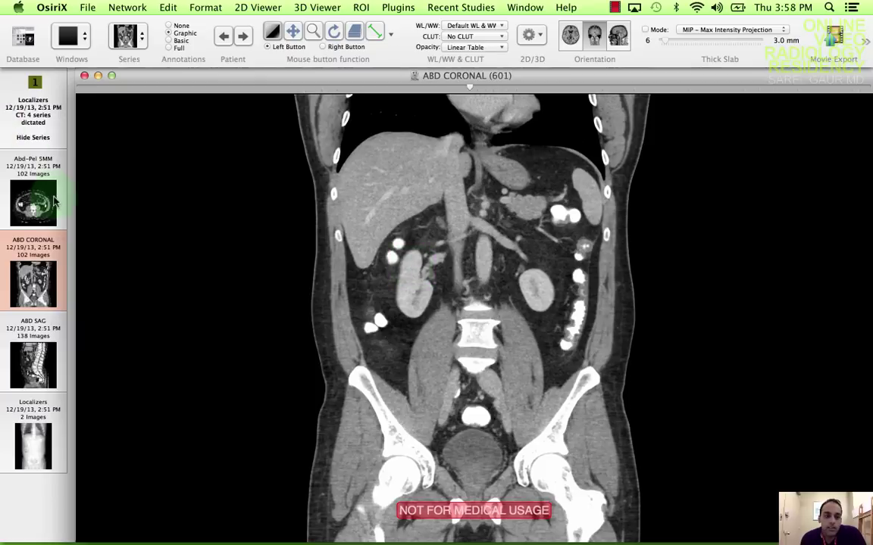
scroll(458, 266, "down", 15)
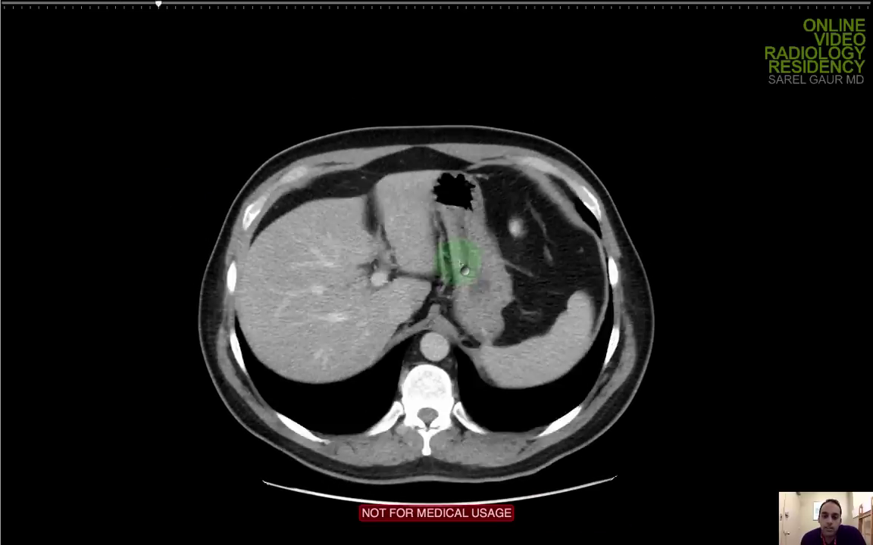
scroll(458, 265, "down", 20)
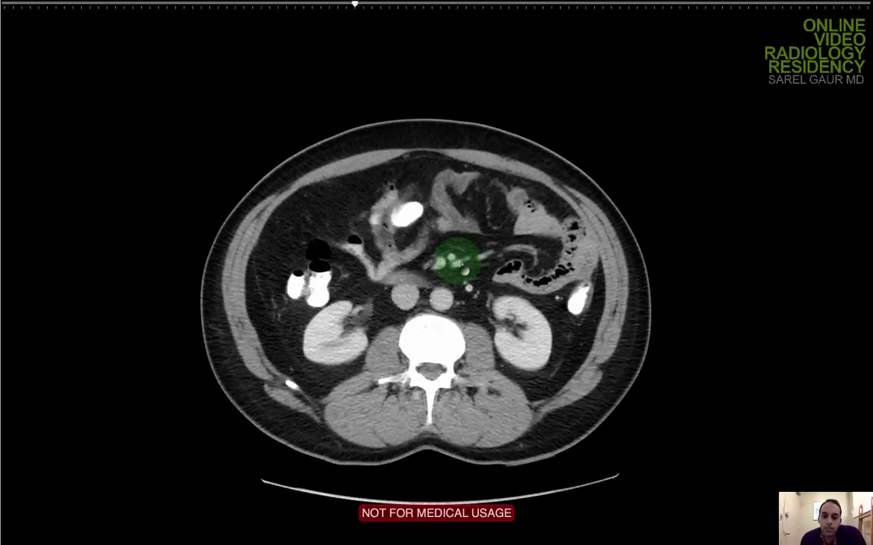
scroll(486, 297, "up", 6)
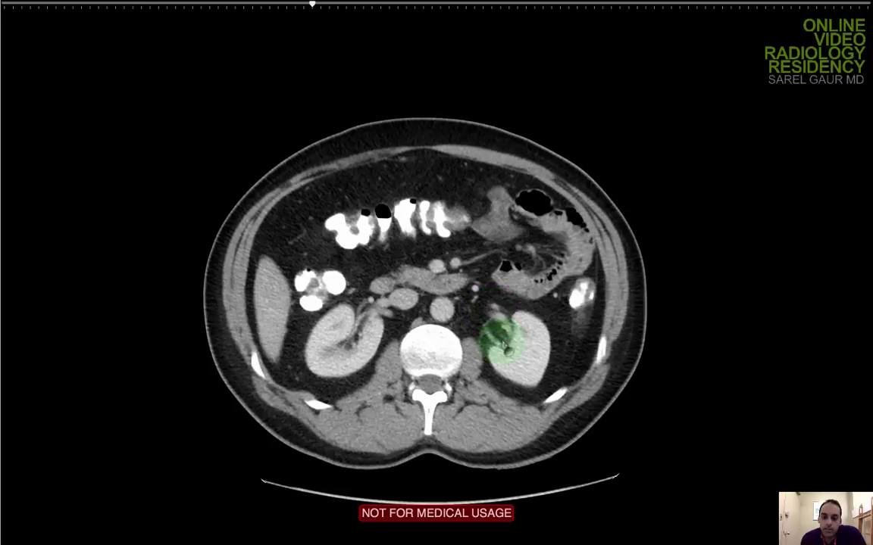
Follow the left ureter on the axial slices from the renal hilum along the psoas muscle down to the urinary bladder
scroll(503, 364, "down", 4)
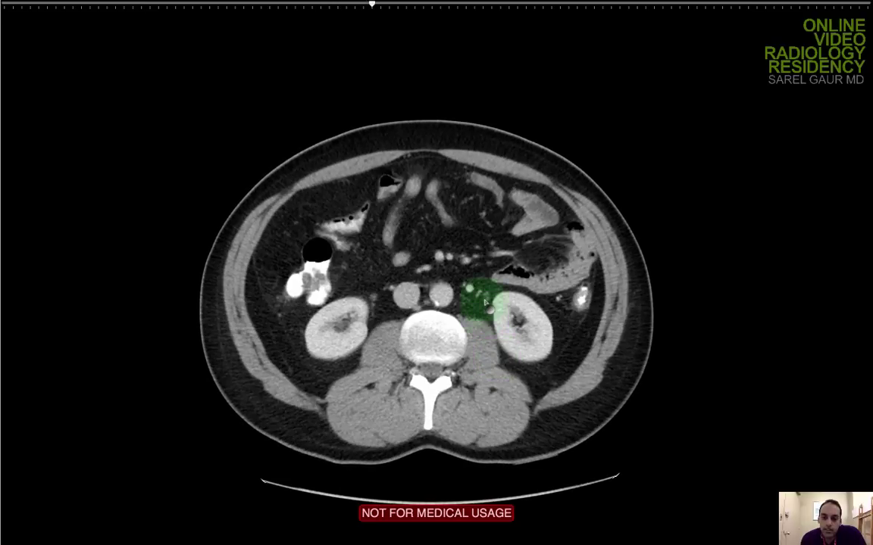
scroll(486, 301, "down", 6)
scroll(483, 324, "down", 2)
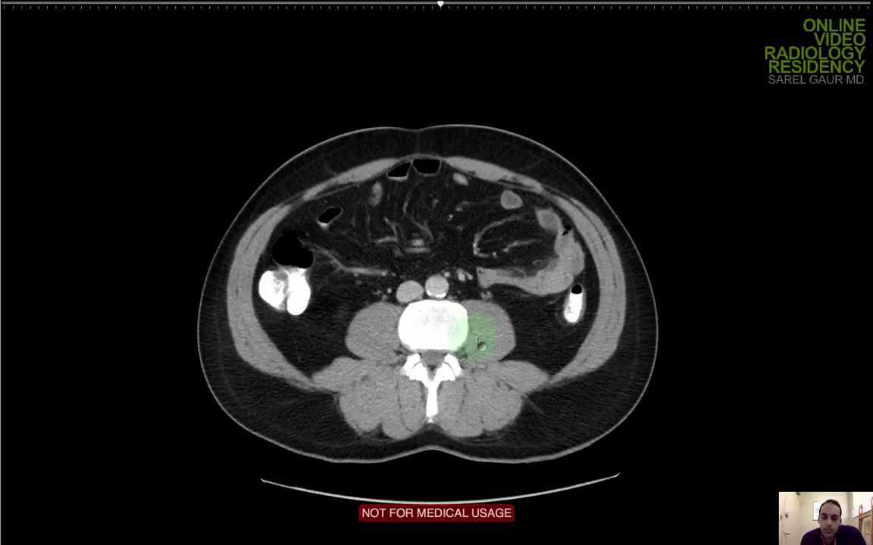
scroll(491, 342, "down", 5)
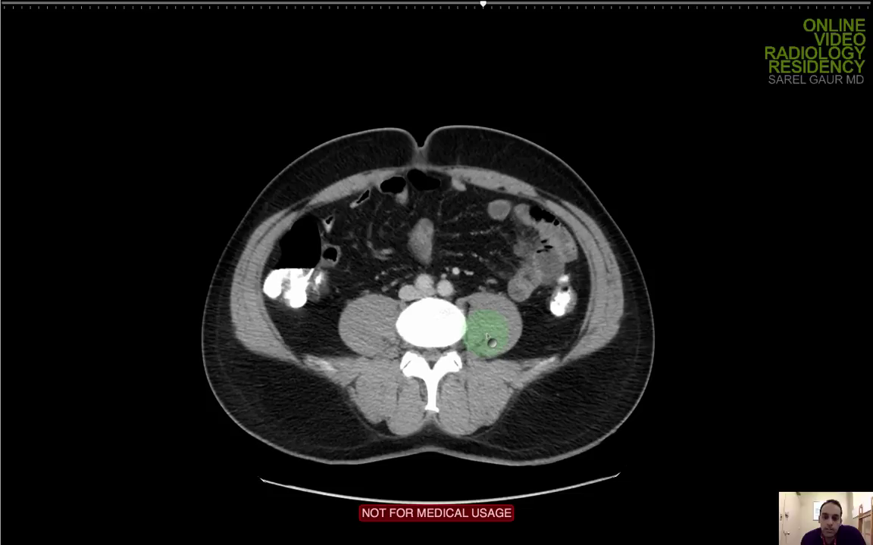
scroll(367, 298, "down", 12)
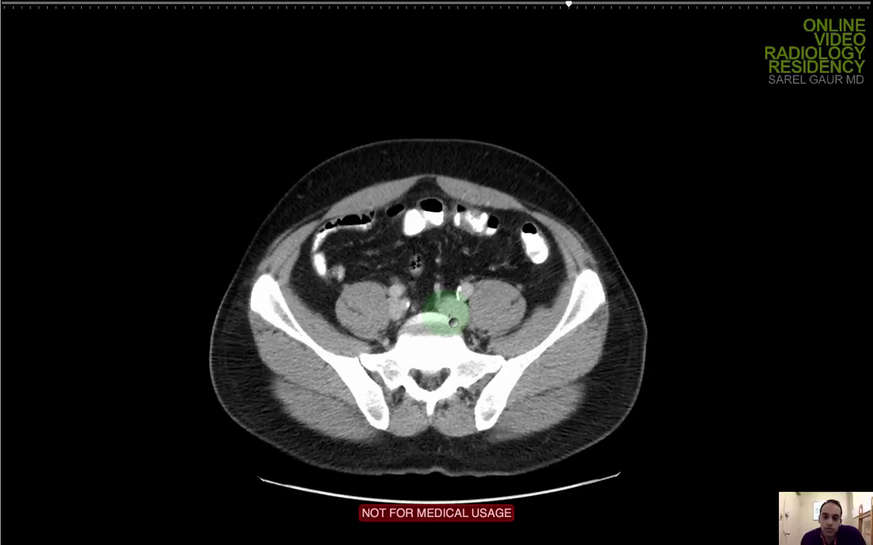
scroll(493, 287, "down", 4)
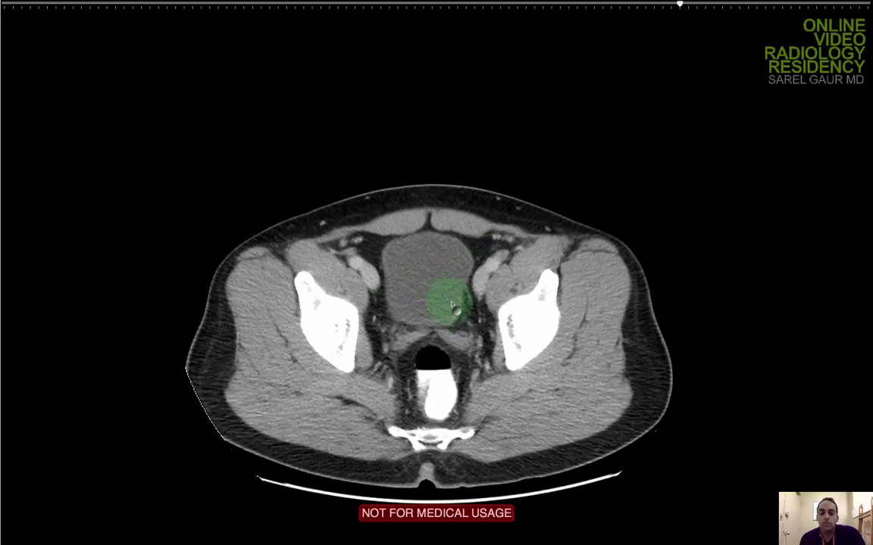
Examine the urinary bladder, prostate and seminal vesicles on the axial pelvic slices, comparing both sides
scroll(449, 295, "down", 8)
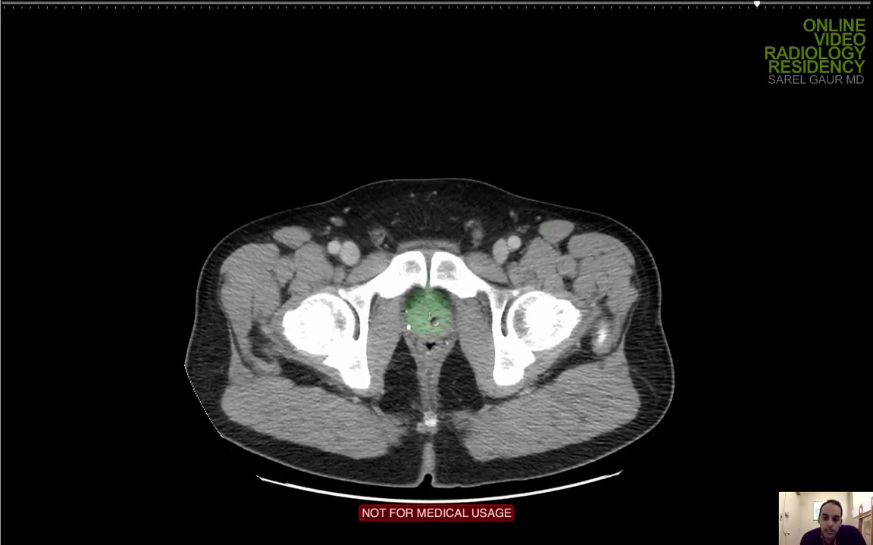
scroll(470, 348, "up", 4)
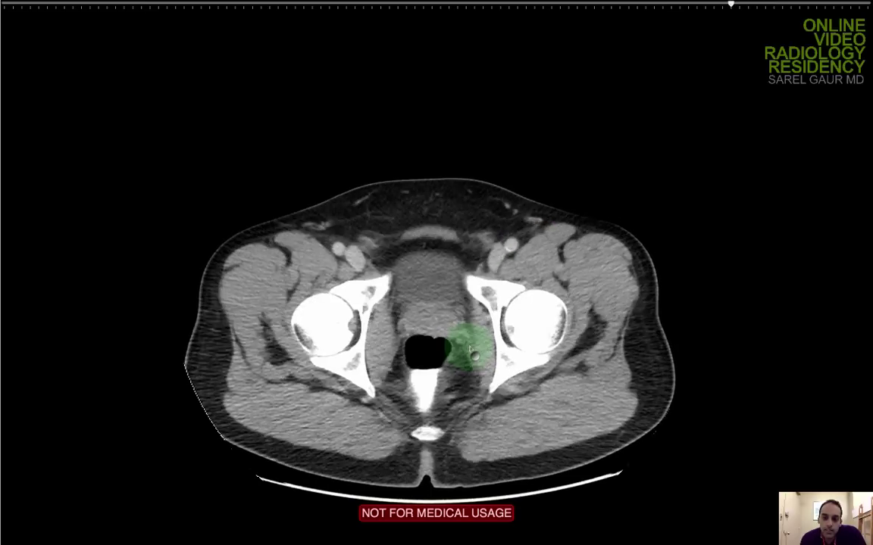
scroll(469, 348, "down", 4)
scroll(520, 303, "up", 1)
scroll(522, 309, "up", 8)
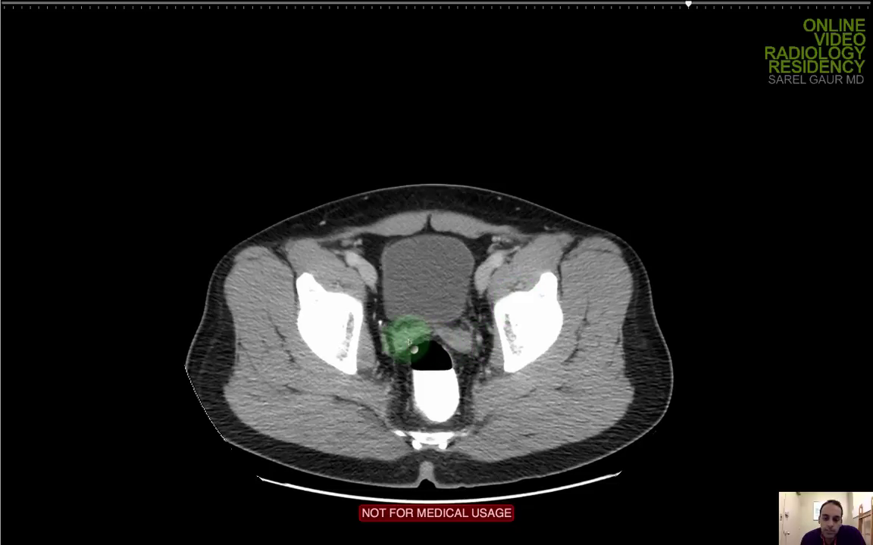
scroll(461, 347, "down", 8)
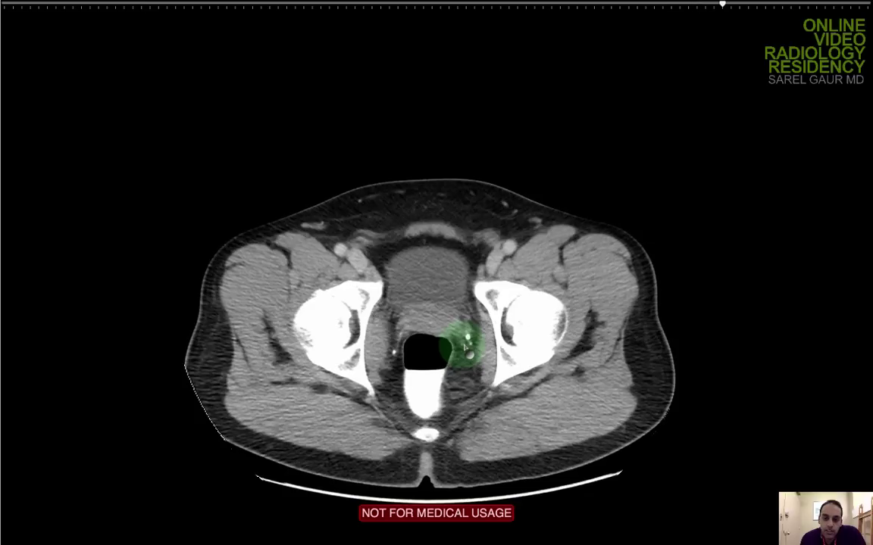
Inspect the lowest axial slices from below the bladder through the perineum and return to the anal region
scroll(464, 348, "down", 6)
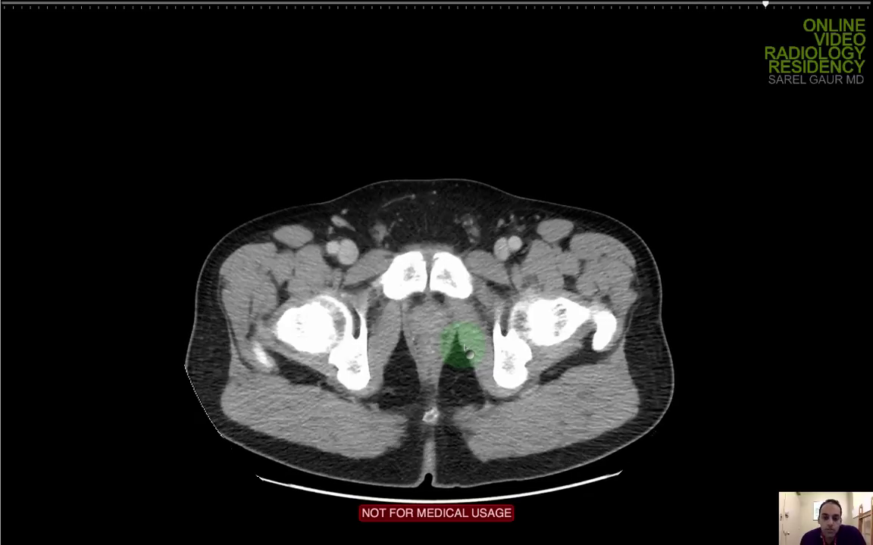
scroll(464, 347, "down", 6)
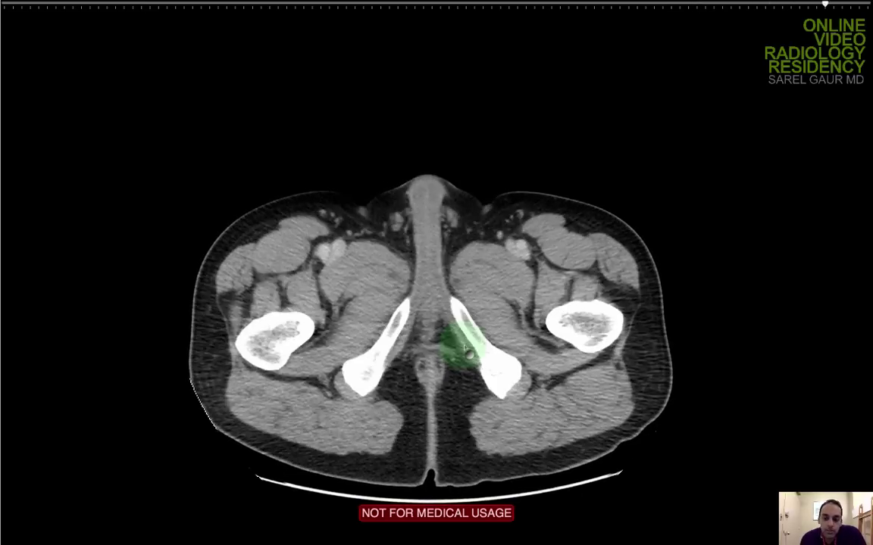
scroll(447, 349, "down", 5)
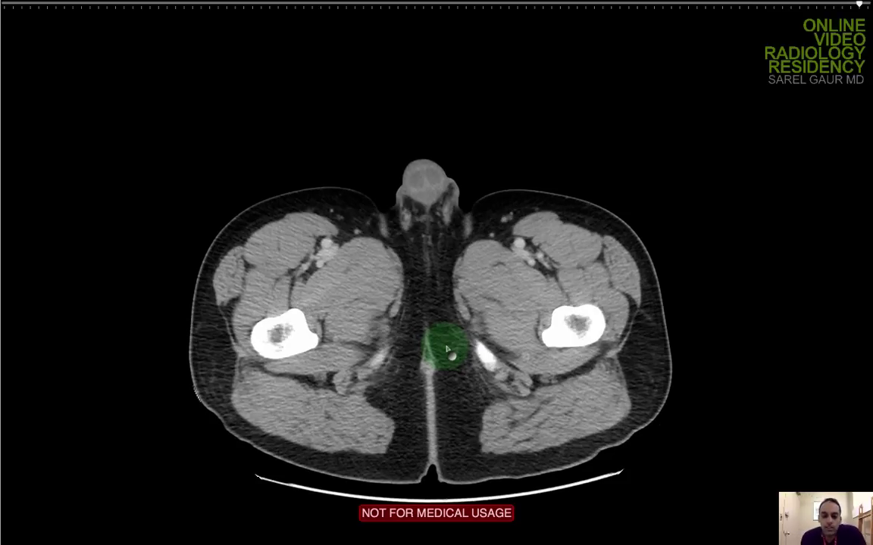
scroll(448, 350, "up", 4)
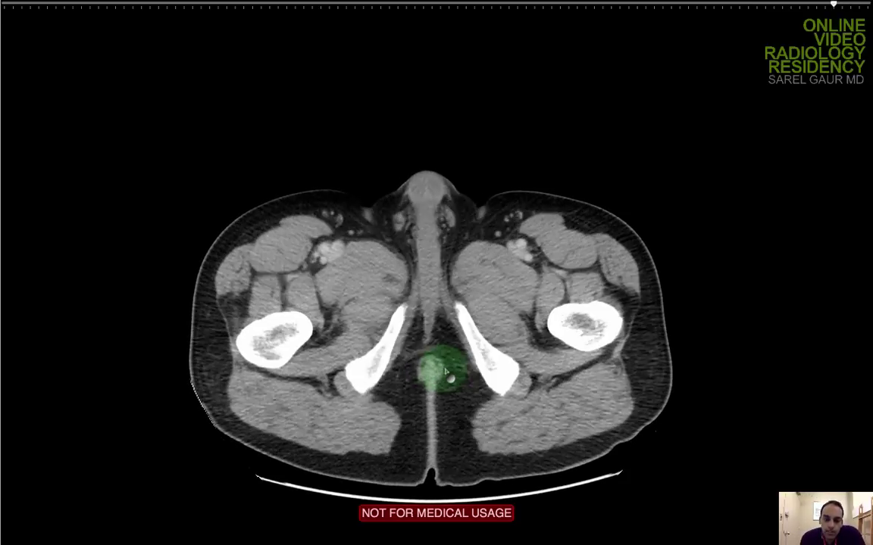
Trace the colon upward on the axial slices from the rectum and sigmoid to the splenic flexure
scroll(449, 377, "up", 4)
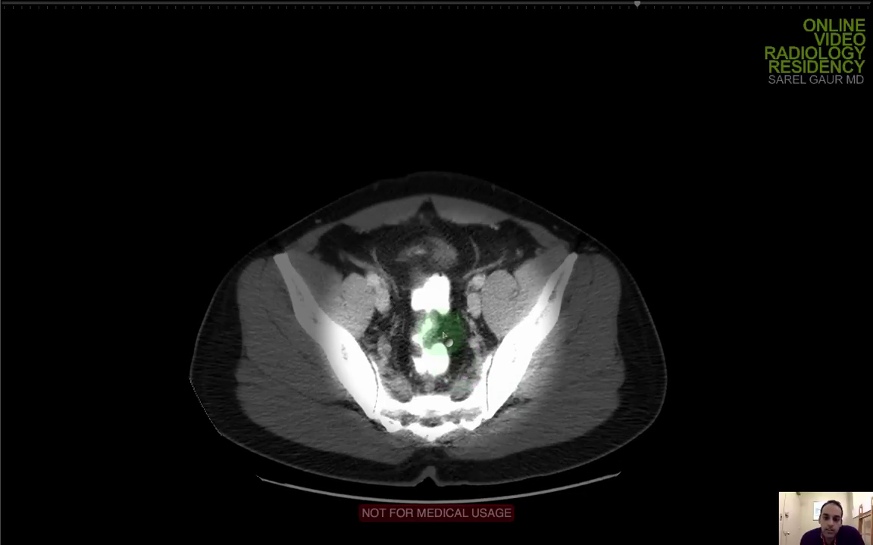
scroll(444, 337, "down", 4)
scroll(419, 233, "up", 5)
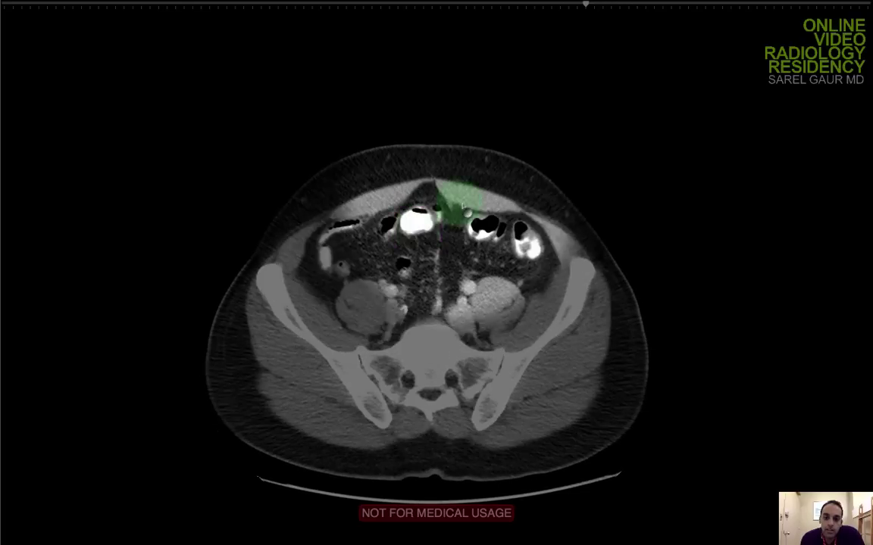
scroll(462, 206, "up", 8)
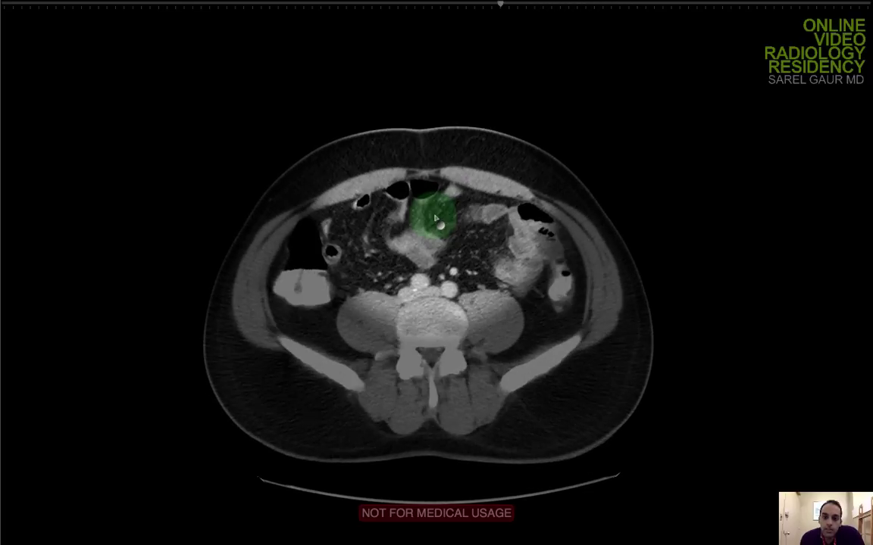
scroll(436, 219, "down", 5)
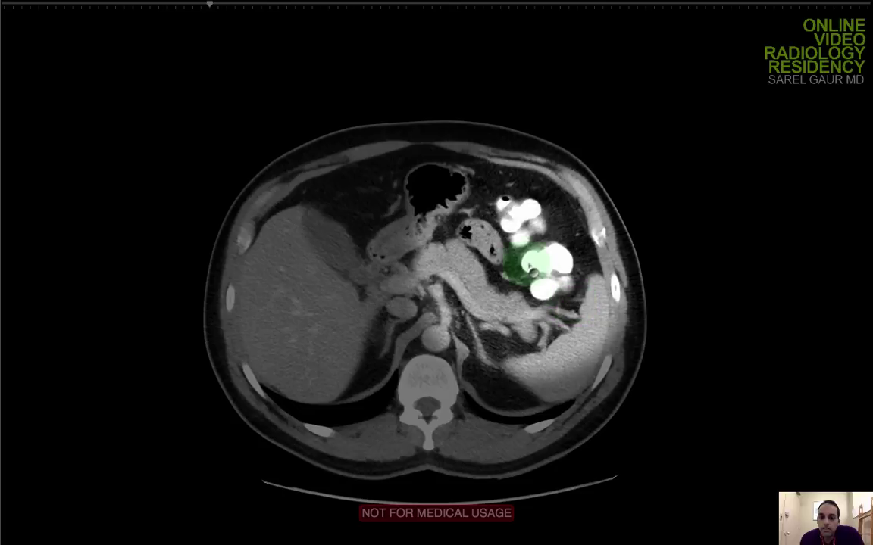
Follow the transverse colon across the abdomen and down into the ascending colon on the axial slices
scroll(529, 263, "down", 10)
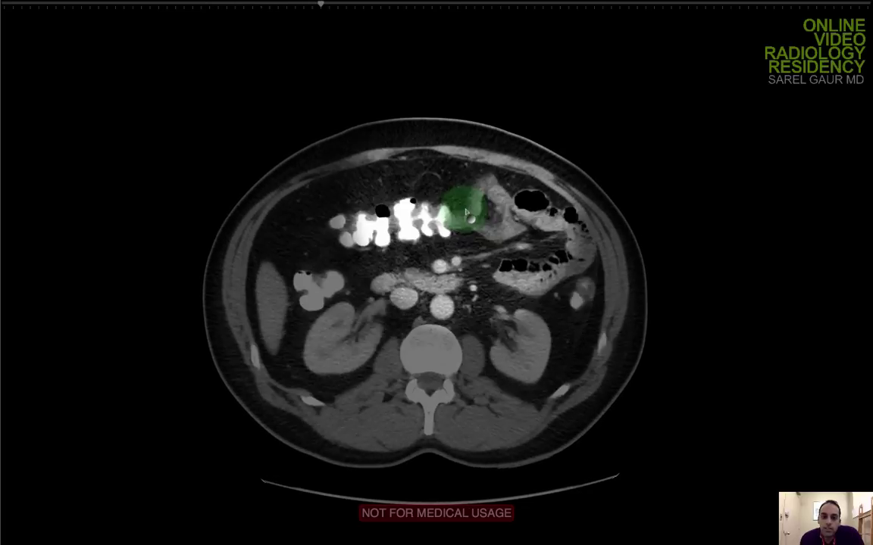
scroll(467, 216, "down", 8)
scroll(467, 213, "up", 20)
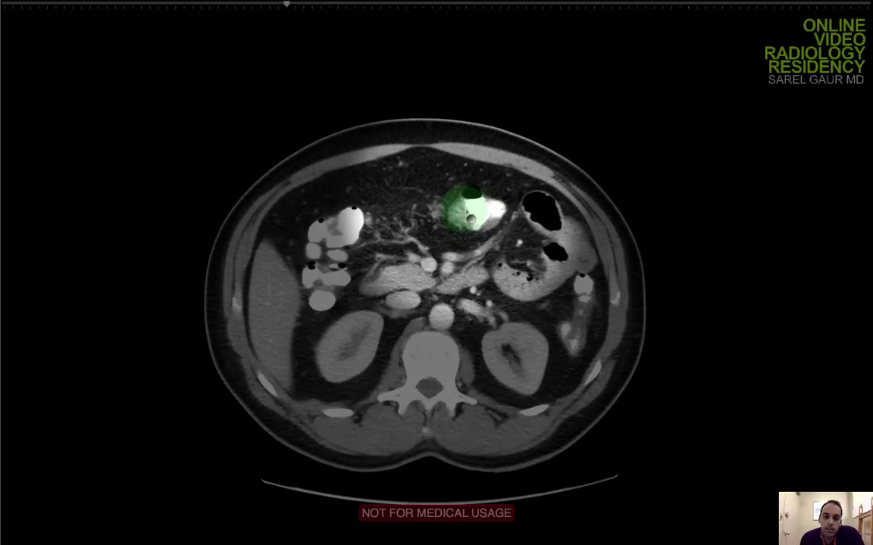
scroll(467, 208, "down", 20)
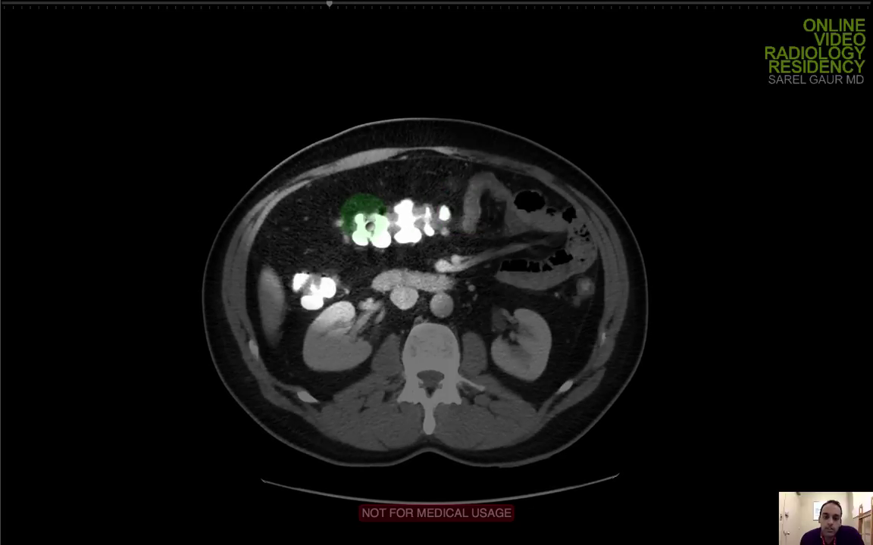
scroll(362, 218, "down", 20)
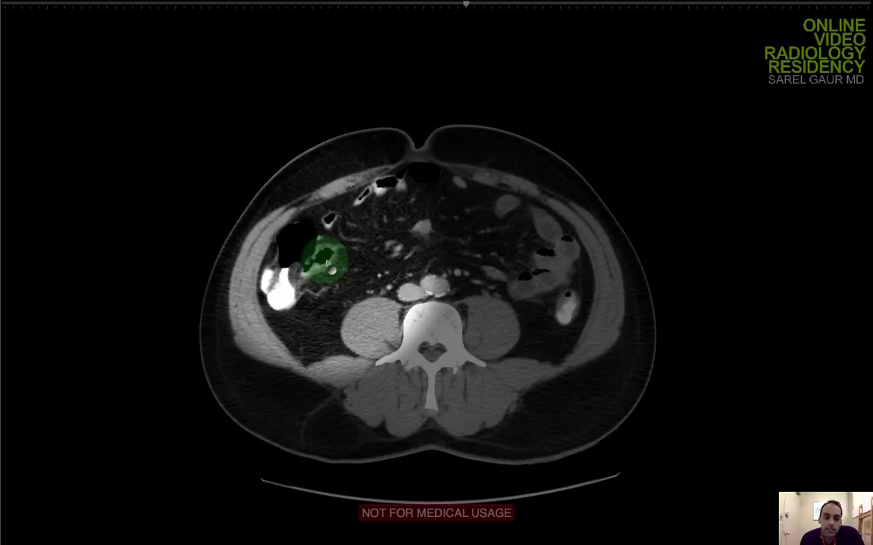
Examine the cecum and the adjacent bowel loops in the right lower abdomen on the axial slices
scroll(331, 258, "down", 8)
scroll(340, 262, "up", 8)
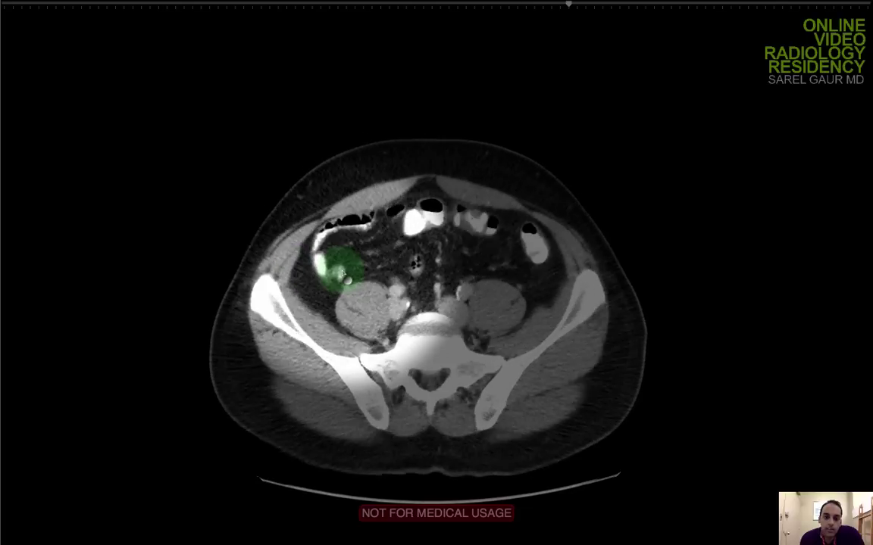
scroll(343, 271, "up", 8)
scroll(319, 261, "down", 20)
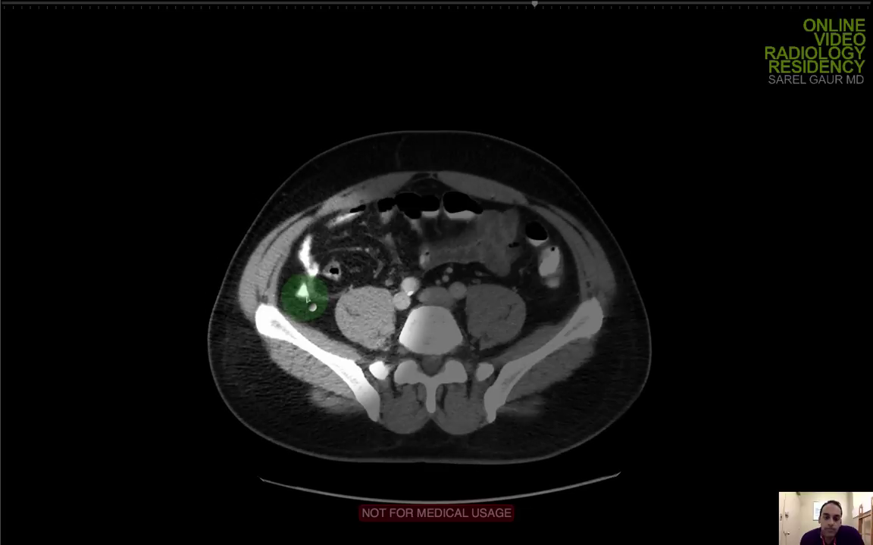
Open the ABD CORONAL series in full screen and enlarge the view around the ascending colon and cecum
key("Escape")
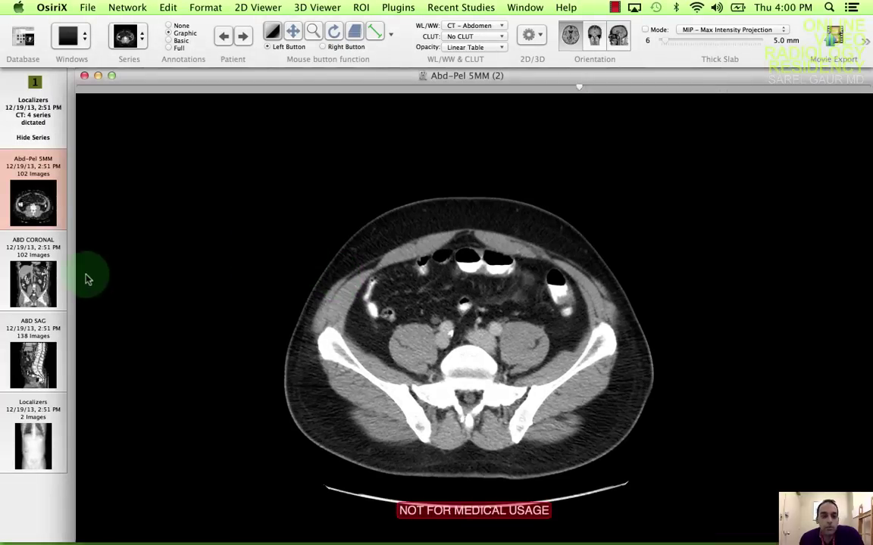
left_click_drag(44, 276, 388, 291)
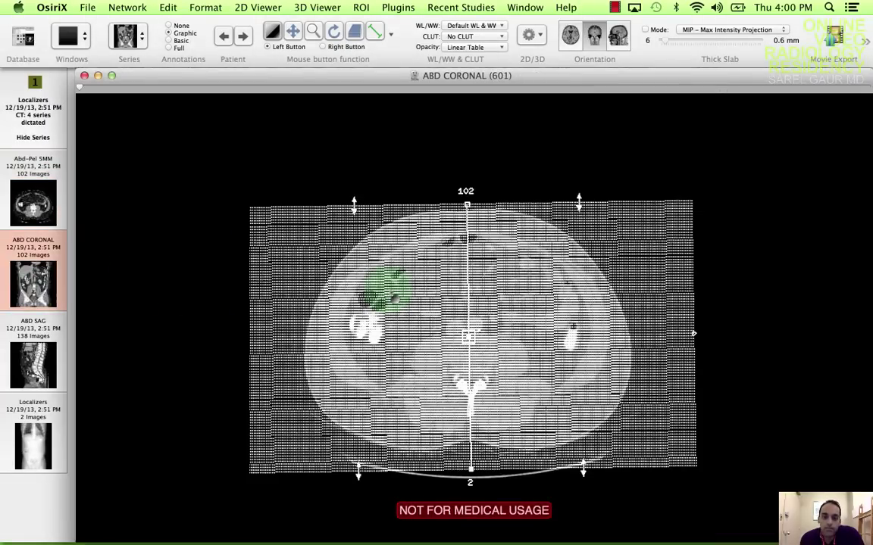
key("Escape")
scroll(389, 291, "up", 20)
scroll(390, 292, "down", 3)
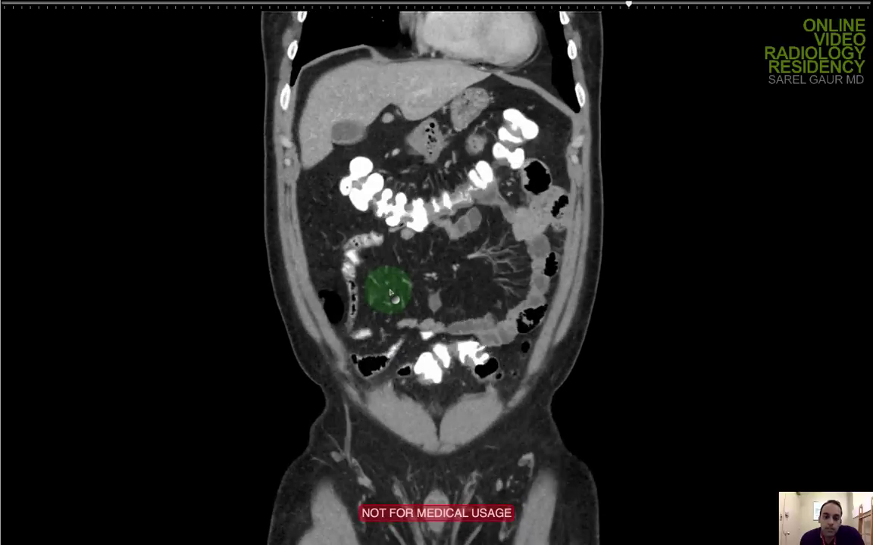
scroll(389, 292, "down", 15)
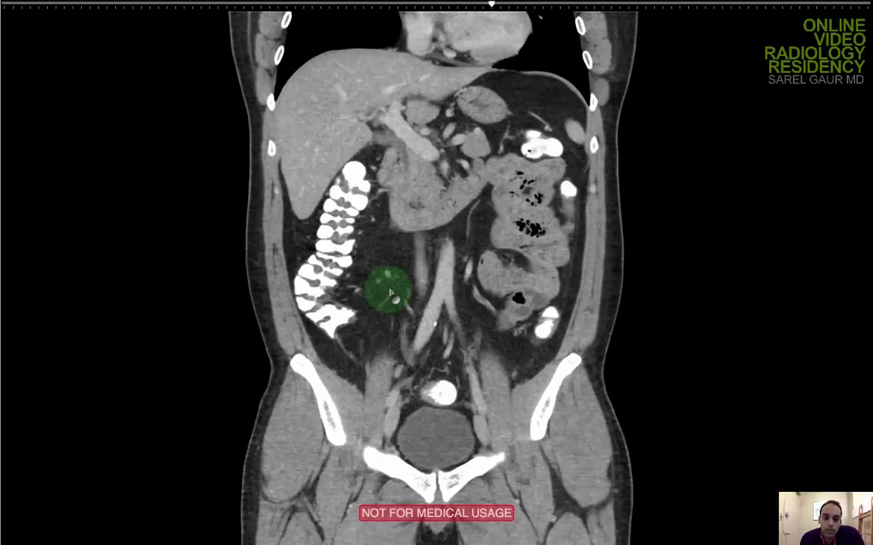
scroll(390, 293, "up", 3)
left_click_drag(329, 303, 343, 193)
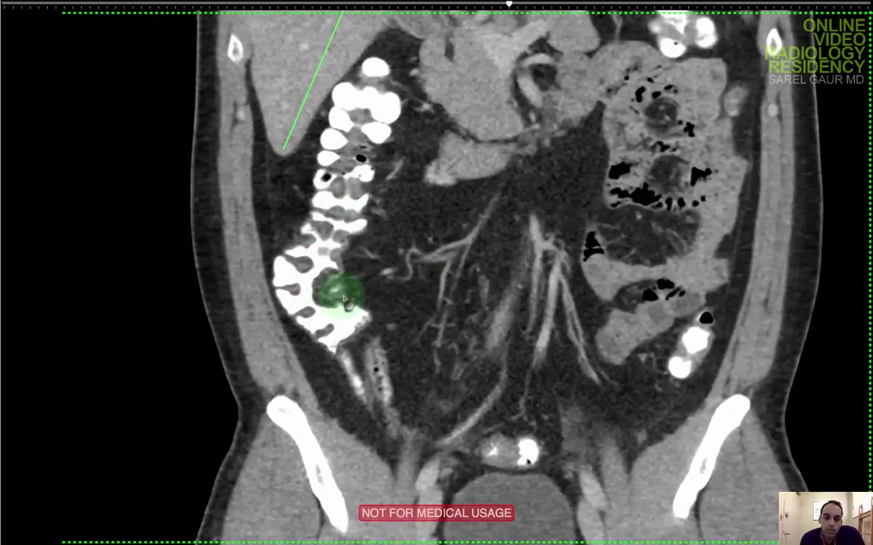
Examine the cecum and ileocecal region back and forth on the enlarged coronal slices
scroll(345, 303, "down", 8)
scroll(341, 288, "up", 12)
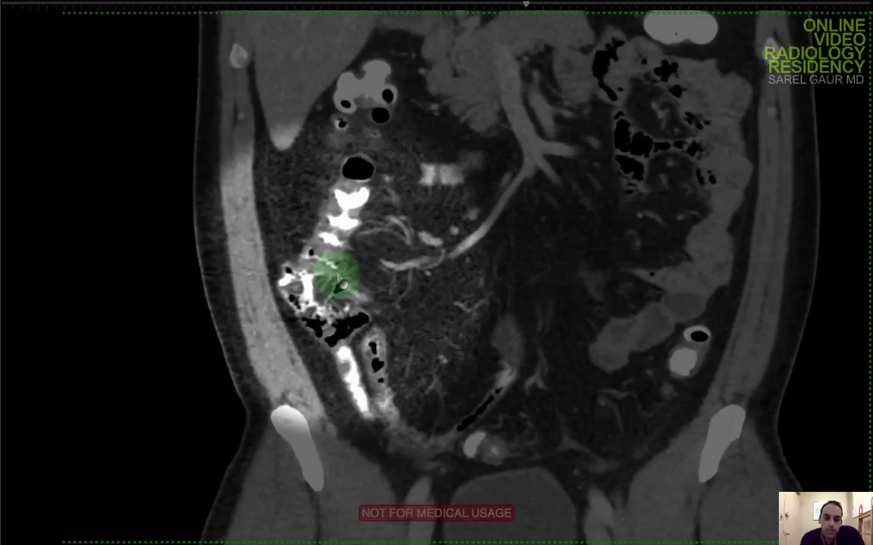
scroll(338, 280, "down", 3)
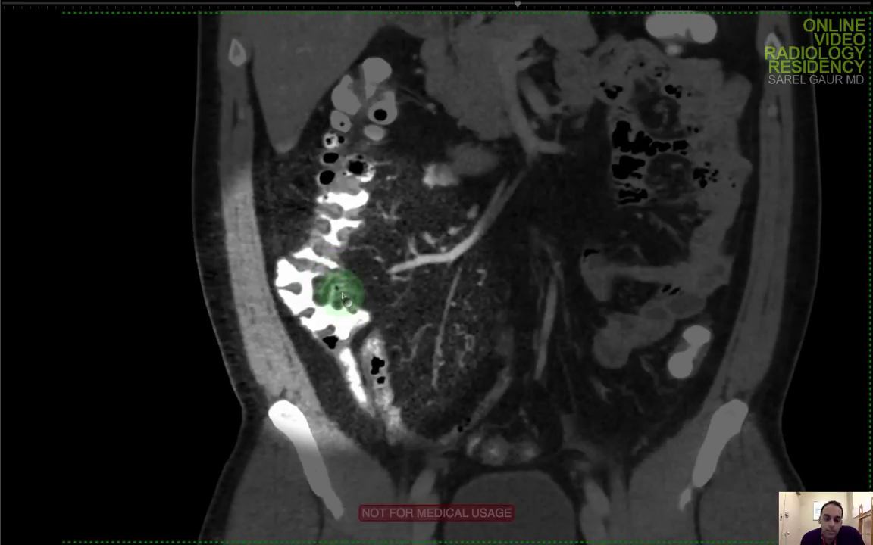
scroll(343, 295, "up", 6)
scroll(342, 296, "down", 9)
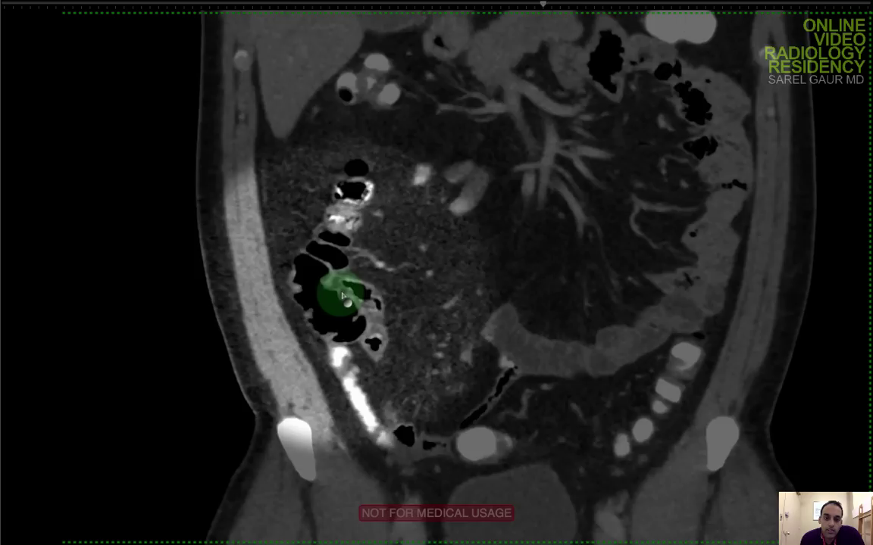
Trace the ascending colon on the coronal slices back to the kidney level and forward again to the cecum
scroll(343, 298, "down", 15)
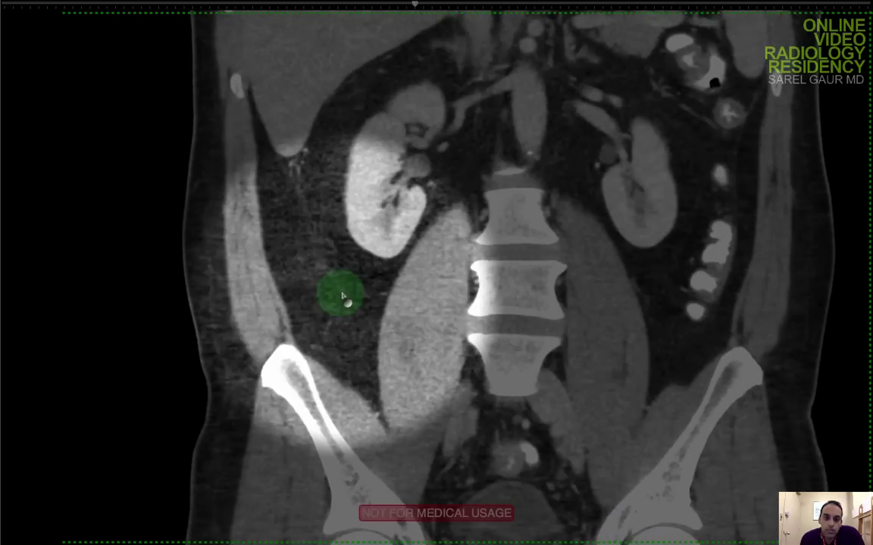
scroll(342, 297, "up", 12)
scroll(342, 298, "down", 4)
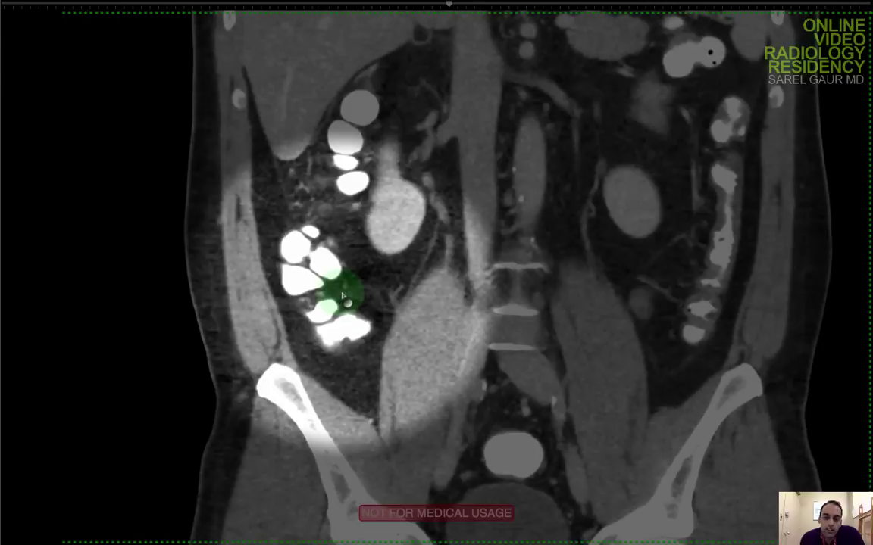
scroll(342, 298, "down", 4)
scroll(342, 297, "up", 12)
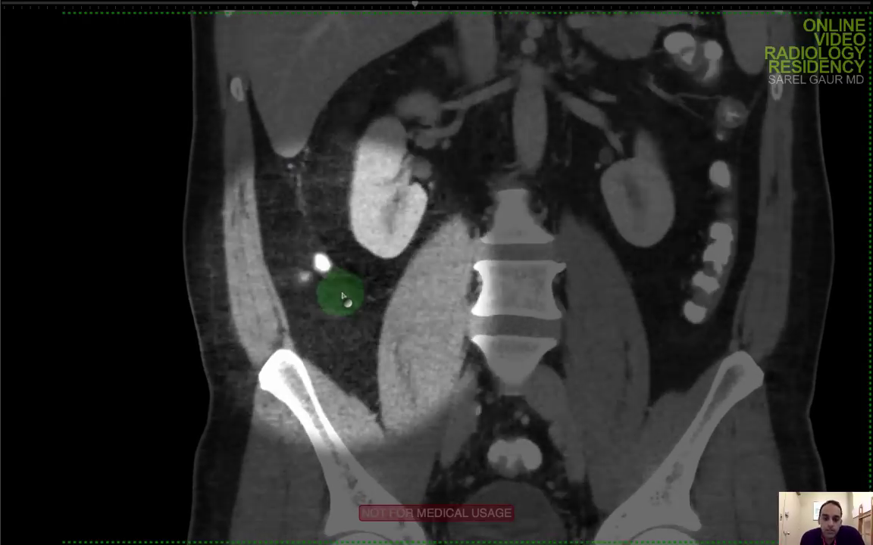
scroll(338, 350, "down", 10)
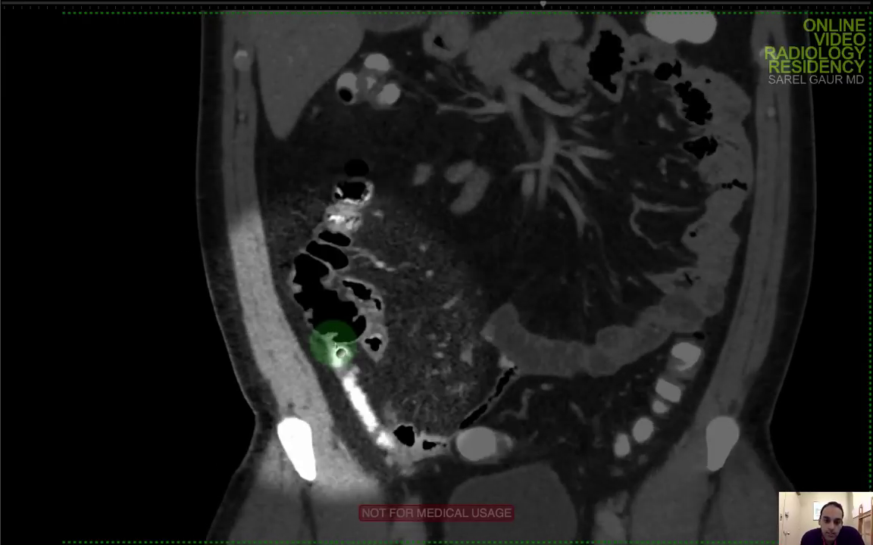
Recheck the region behind the ascending colon and cecum on the enlarged coronal slices, from the kidney level forward
scroll(338, 350, "down", 4)
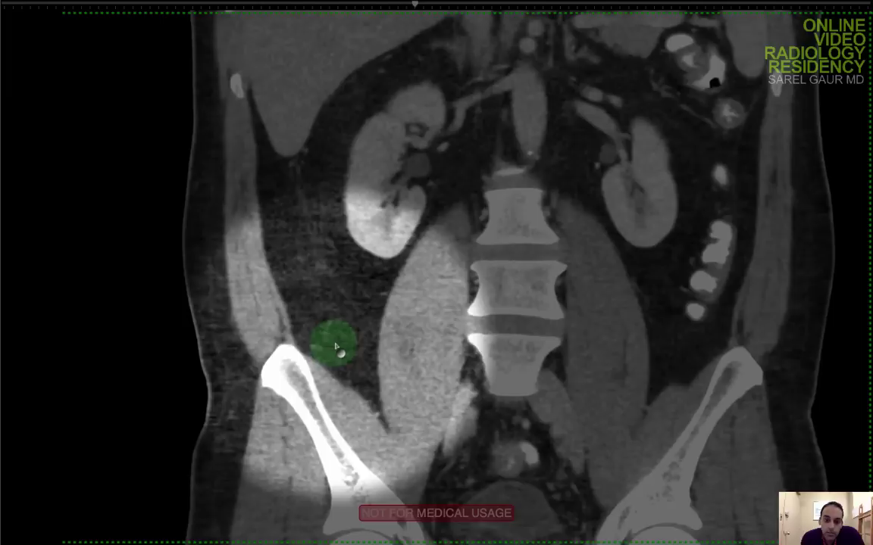
scroll(333, 347, "up", 10)
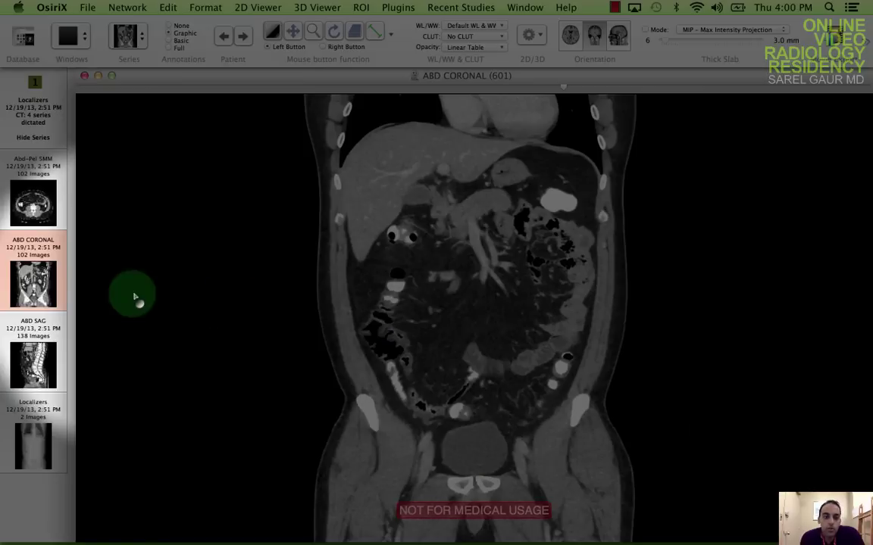
Open the Abd-Pel 5MM axial series in full screen and go down from the heart to the upper stomach
key("super+Left")
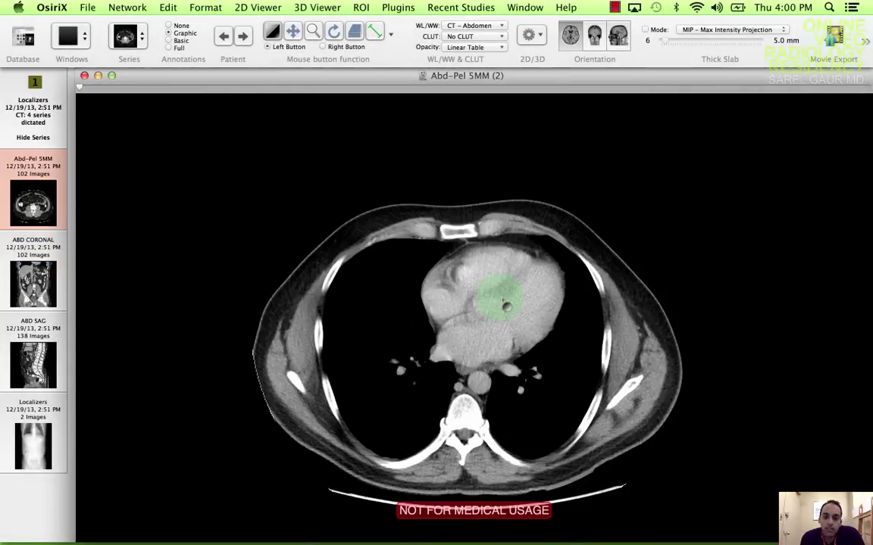
scroll(505, 304, "down", 2)
double_click(504, 304)
scroll(503, 302, "down", 7)
scroll(503, 302, "down", 5)
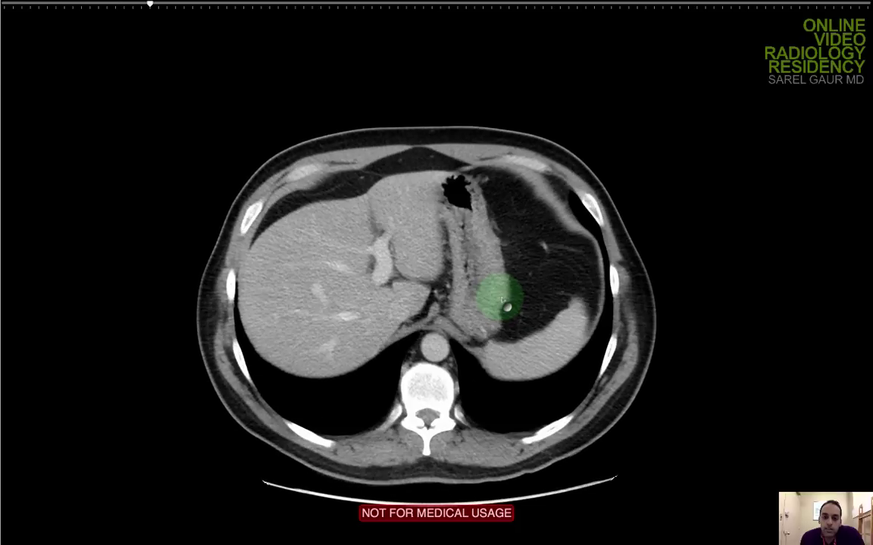
Examine the gastroesophageal junction on the axial slices and follow the stomach downward
scroll(445, 336, "down", 3)
scroll(446, 334, "up", 8)
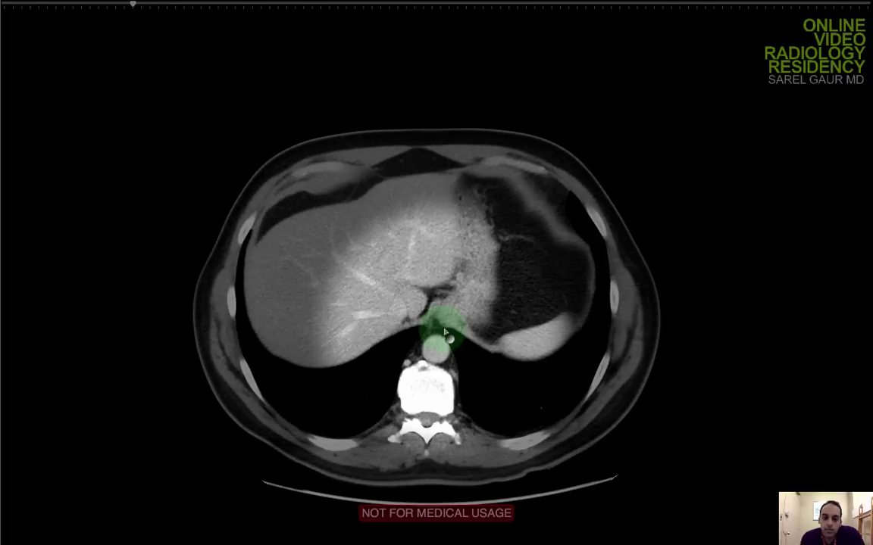
scroll(459, 324, "down", 3)
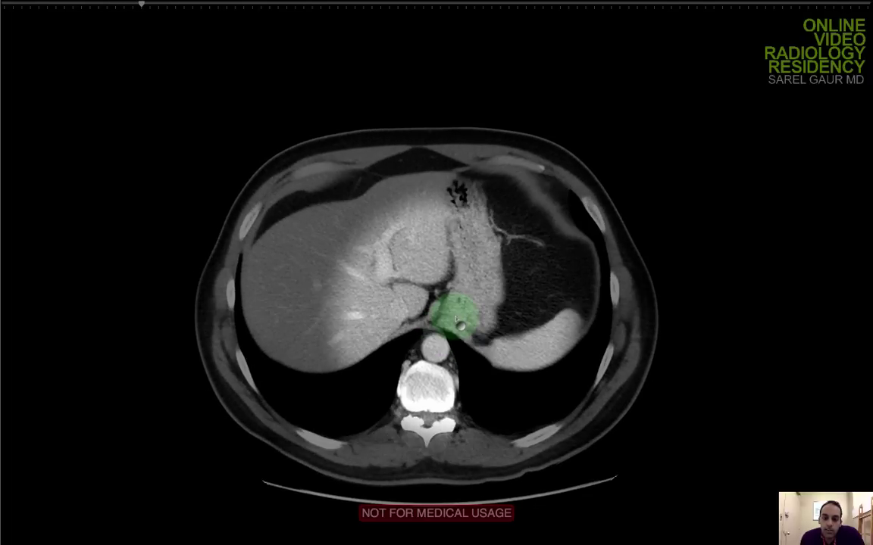
scroll(459, 324, "down", 3)
scroll(464, 284, "down", 15)
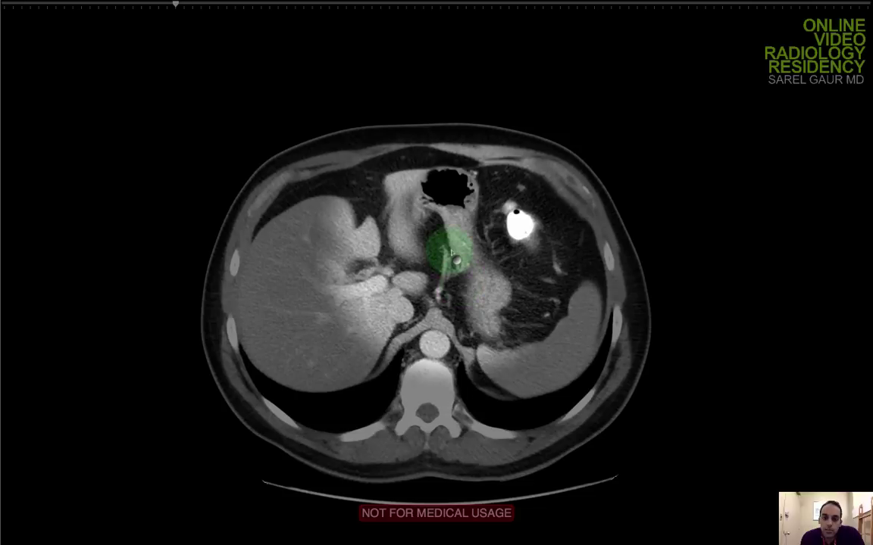
Trace the distal stomach into the duodenum and follow the duodenum down to the kidney level on the axial slices
scroll(430, 220, "down", 3)
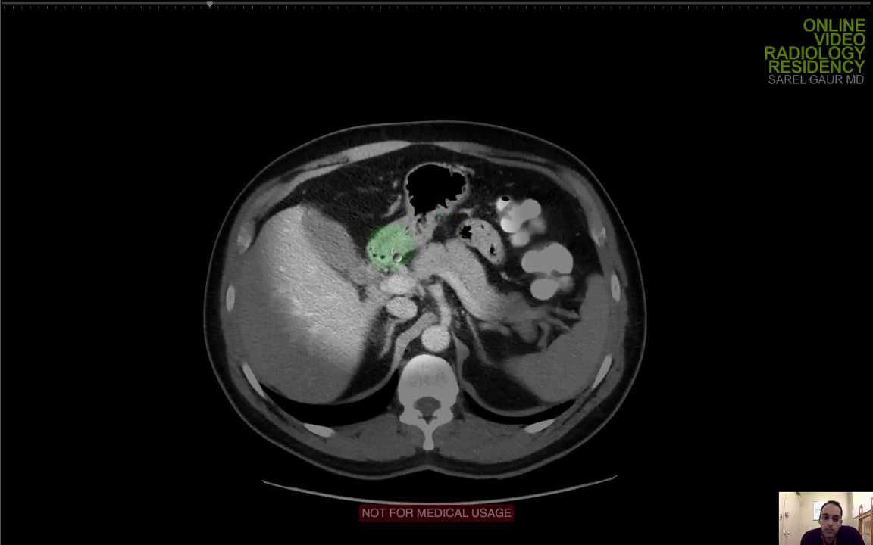
scroll(394, 255, "down", 8)
scroll(377, 282, "up", 5)
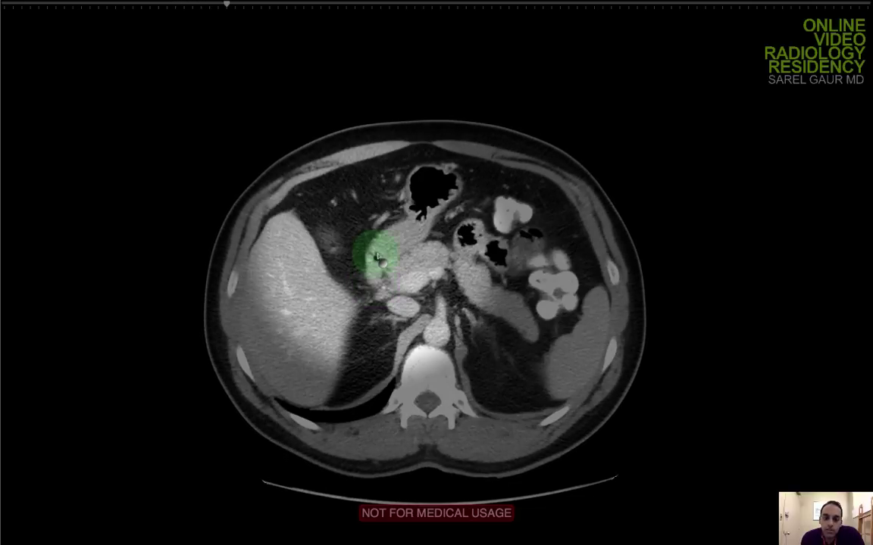
scroll(379, 259, "down", 15)
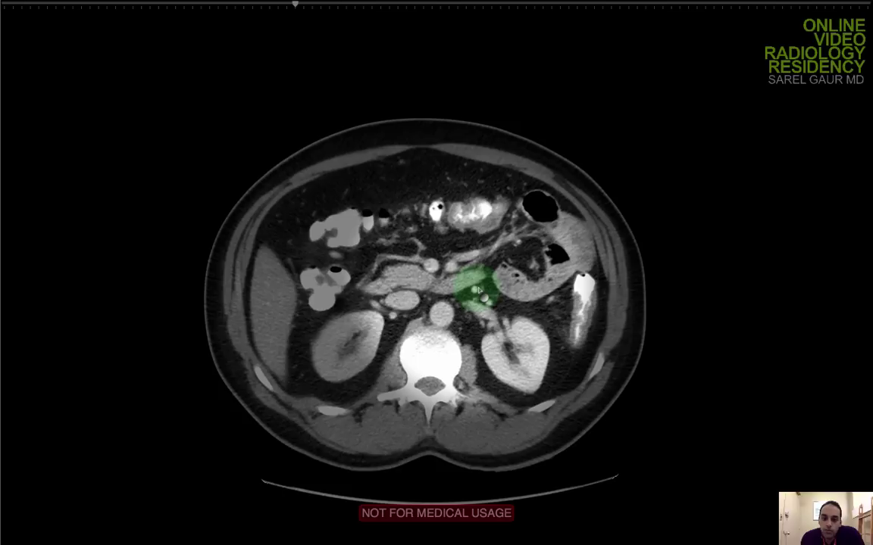
Follow the distal duodenum up to the proximal jejunum and back to the kidney level on the axial slices
scroll(476, 288, "up", 6)
scroll(529, 261, "up", 20)
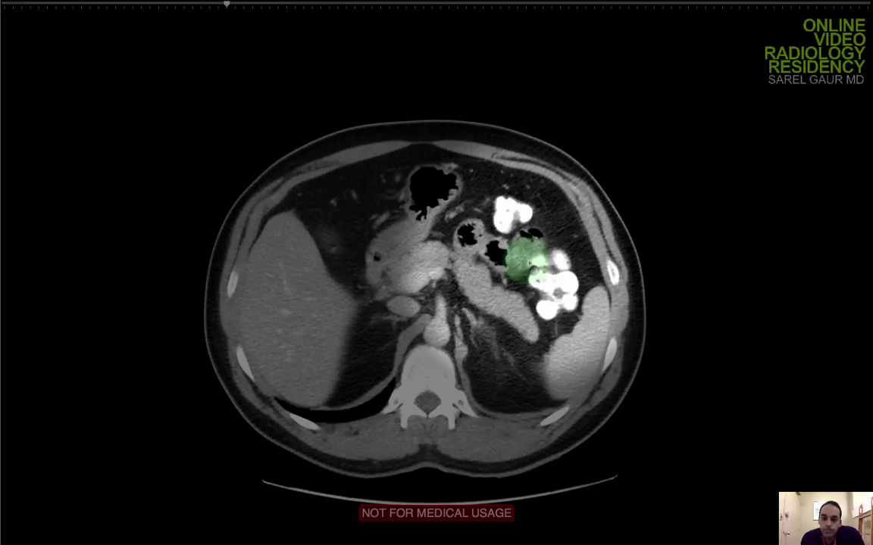
scroll(529, 261, "down", 18)
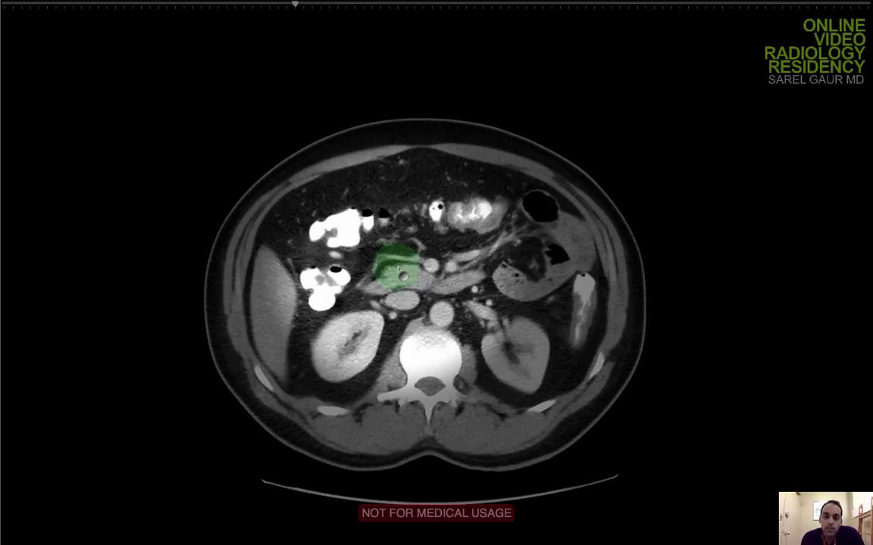
Re-examine the duodenum near the pancreatic head and gallbladder back and forth on the axial slices
scroll(399, 270, "up", 16)
scroll(409, 236, "down", 6)
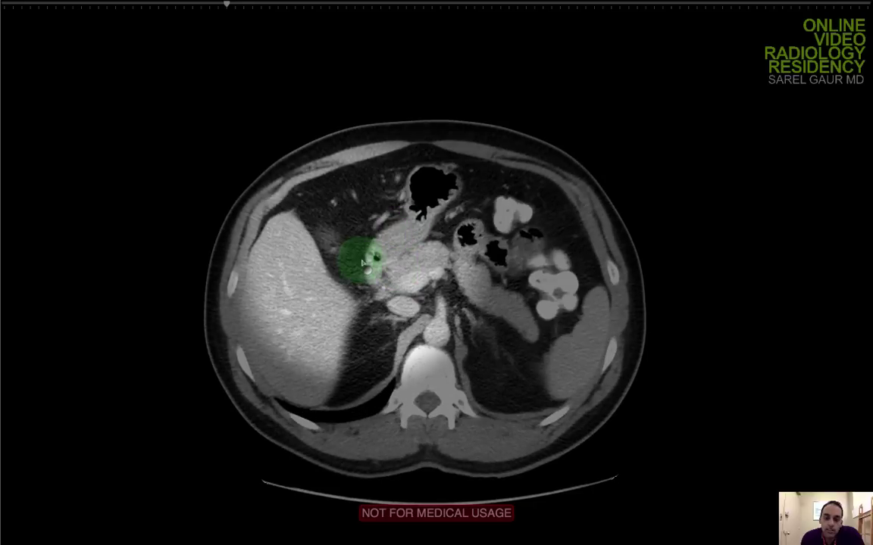
scroll(363, 262, "down", 3)
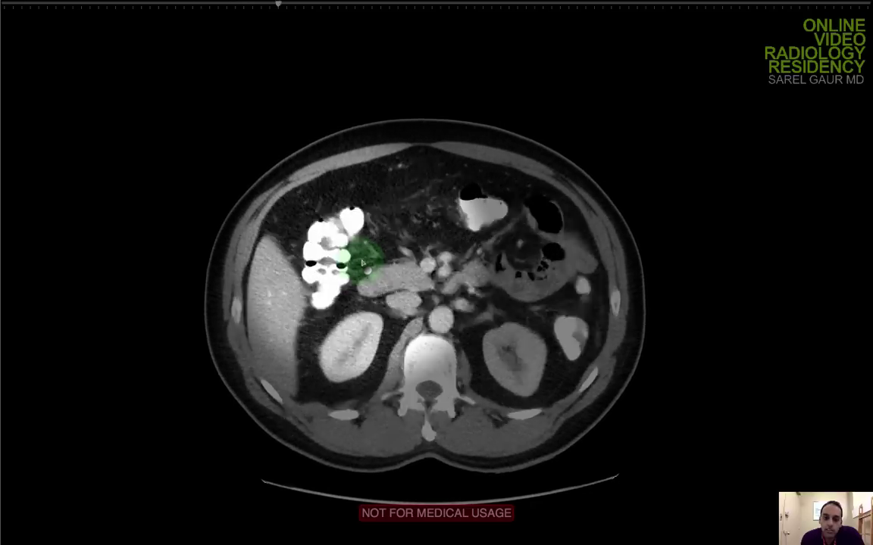
scroll(364, 263, "up", 7)
scroll(362, 263, "up", 6)
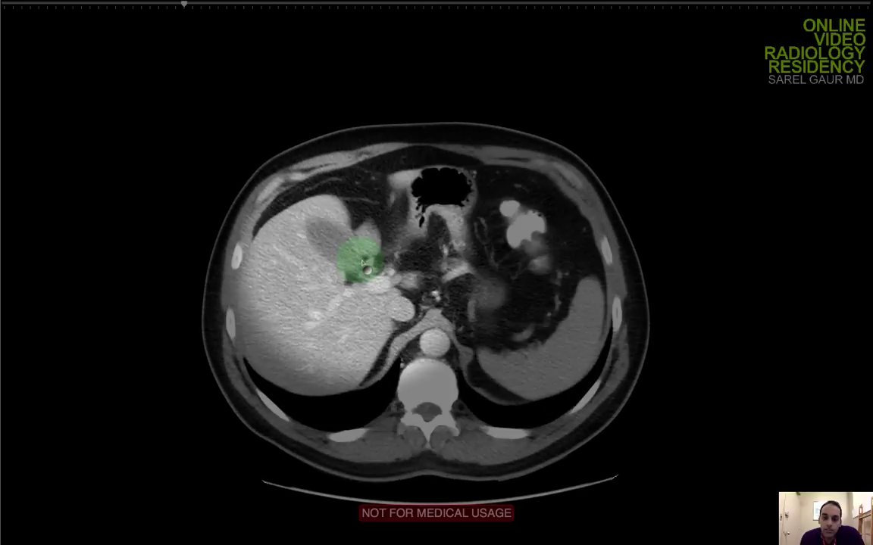
scroll(362, 263, "down", 10)
Open the ABD CORONAL series in full screen and go from the anterior abdomen back to the duodenum
key("Escape")
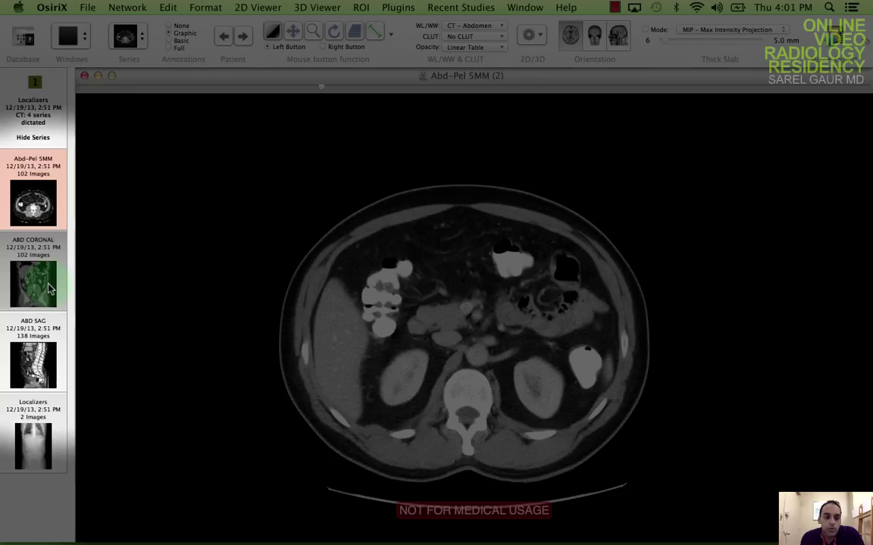
left_click(33, 285)
scroll(464, 299, "up", 10)
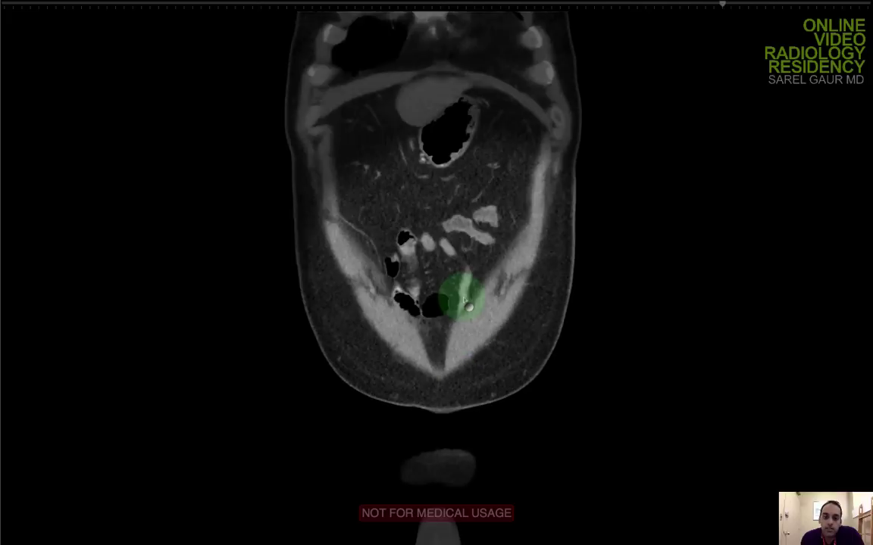
scroll(465, 301, "down", 8)
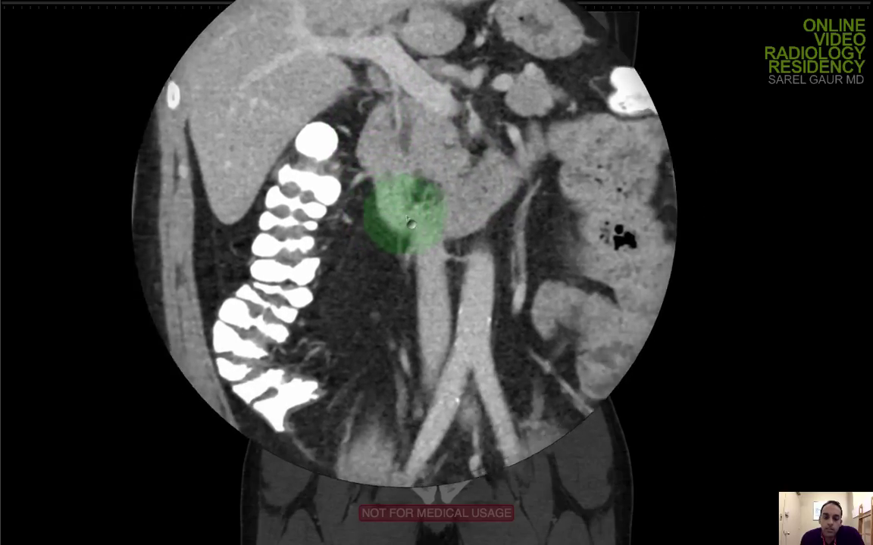
Examine the duodenum from the gallbladder level to its crossing near the aorta on the magnified coronal slices
scroll(454, 184, "down", 6)
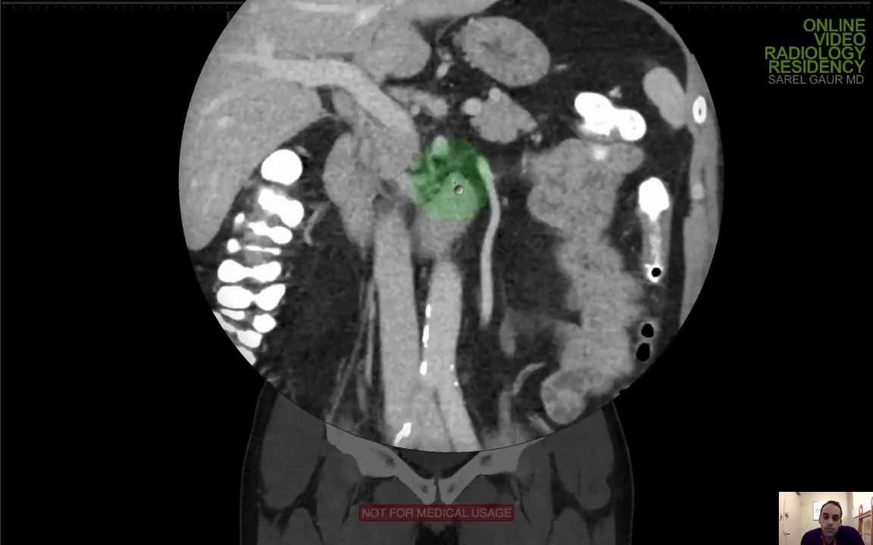
scroll(453, 182, "up", 10)
scroll(454, 182, "down", 6)
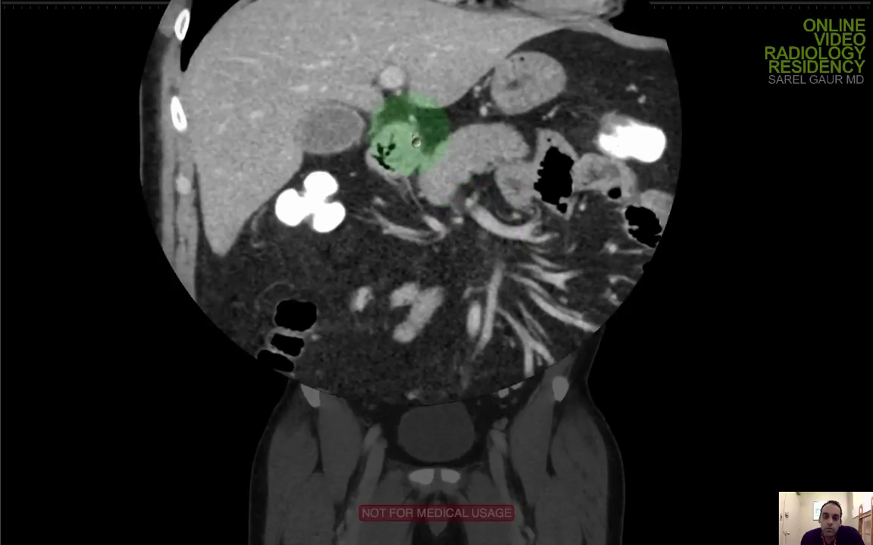
scroll(386, 150, "down", 5)
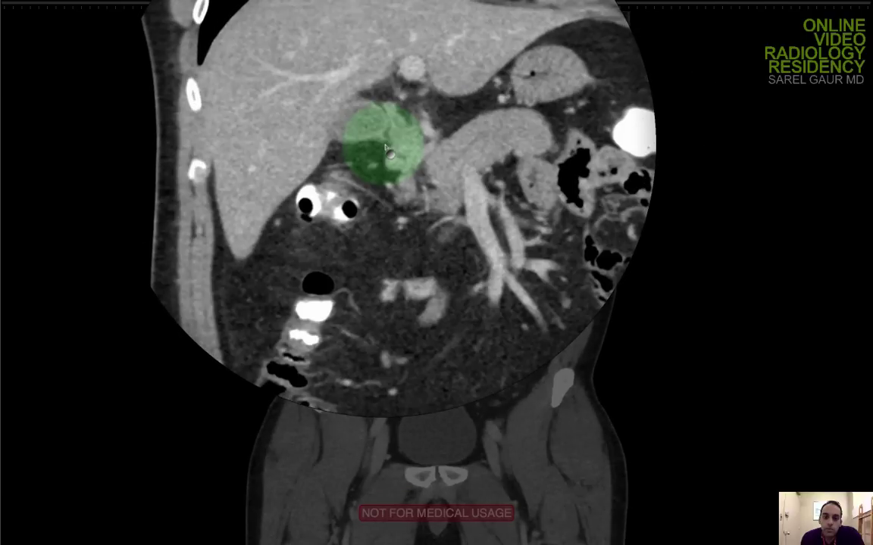
scroll(386, 150, "up", 5)
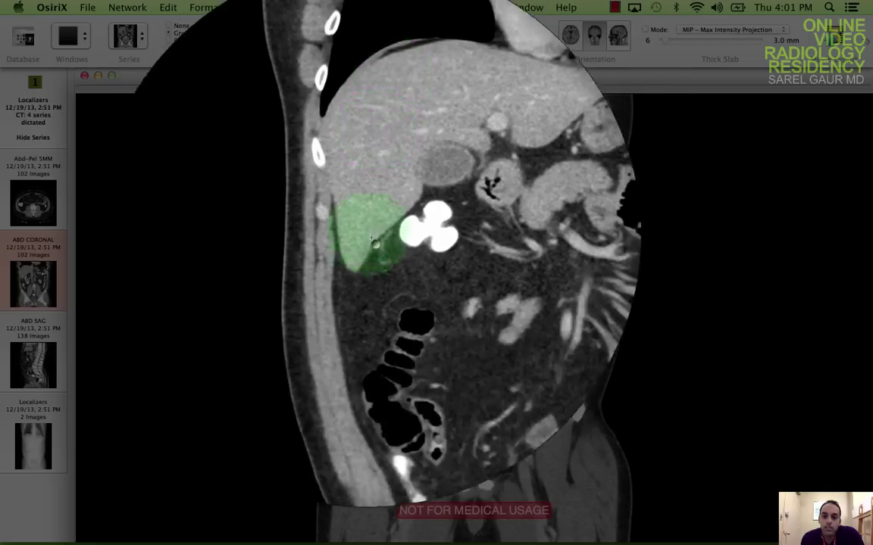
Return the coronal series to full screen and survey the central mesentery back and forth
double_click(371, 237)
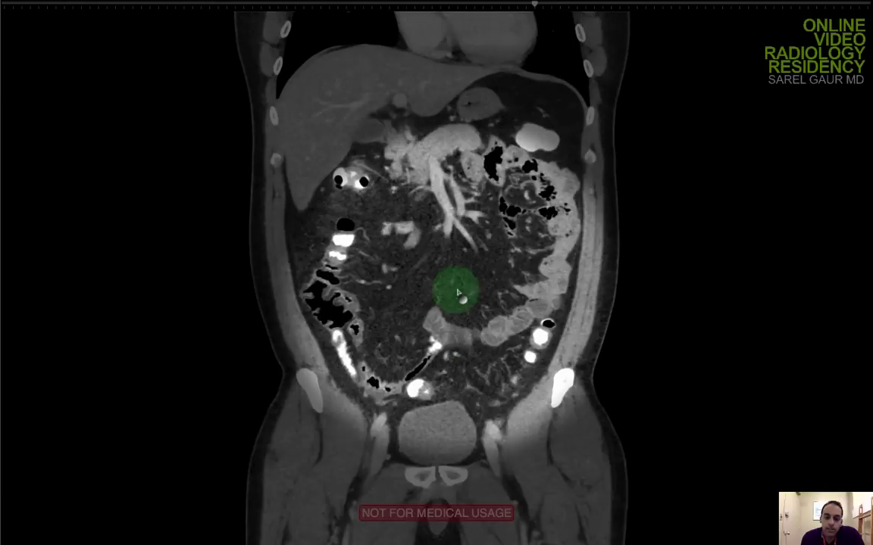
scroll(457, 292, "up", 5)
scroll(457, 292, "down", 3)
scroll(457, 292, "up", 2)
scroll(457, 292, "down", 2)
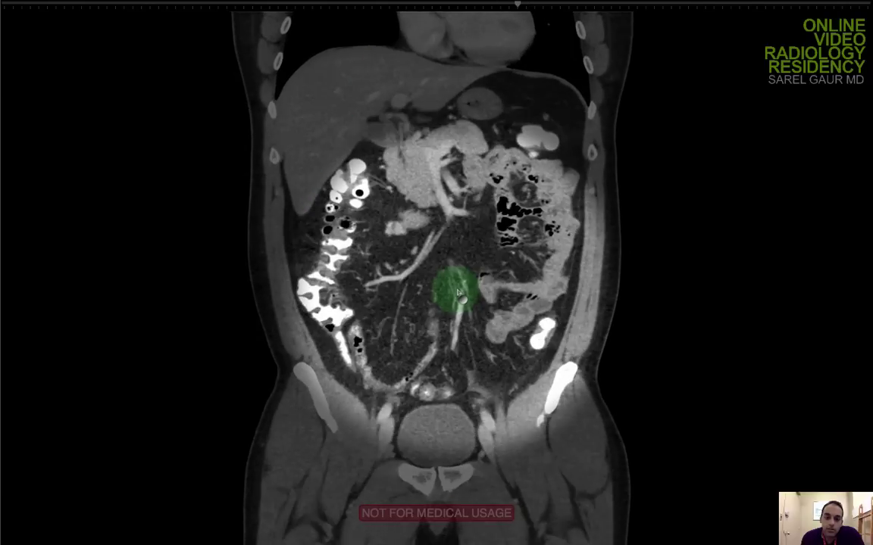
scroll(457, 292, "down", 1)
Magnify the central abdomen and follow the mesenteric vessels and their branches through the coronal slices
key("shift")
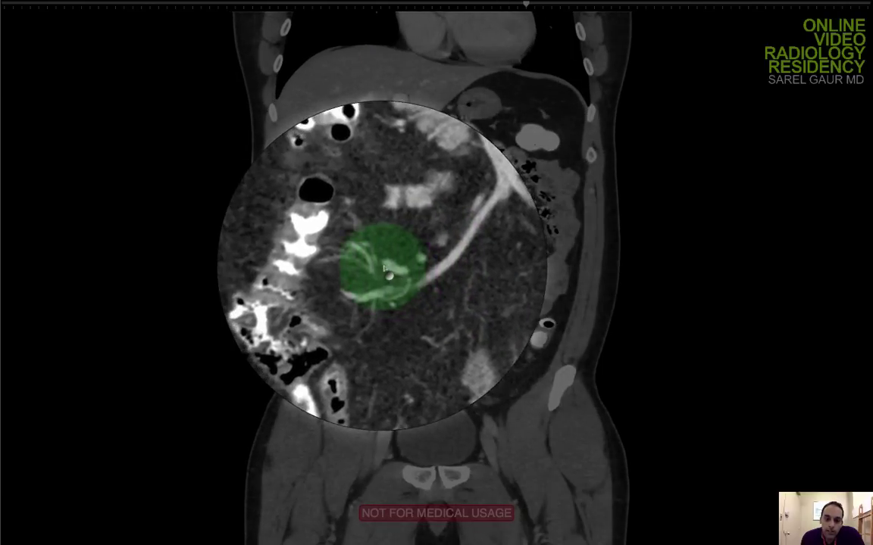
scroll(419, 256, "up", 4)
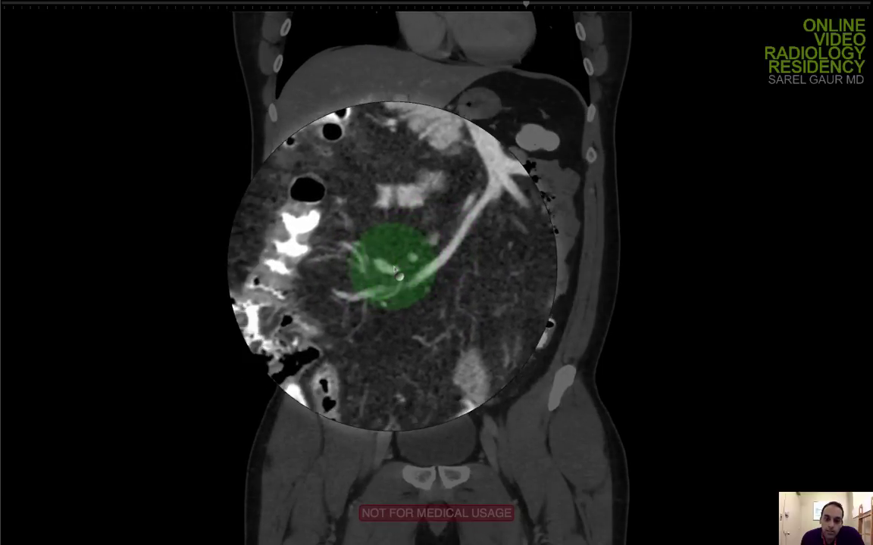
scroll(421, 254, "down", 4)
scroll(418, 256, "up", 4)
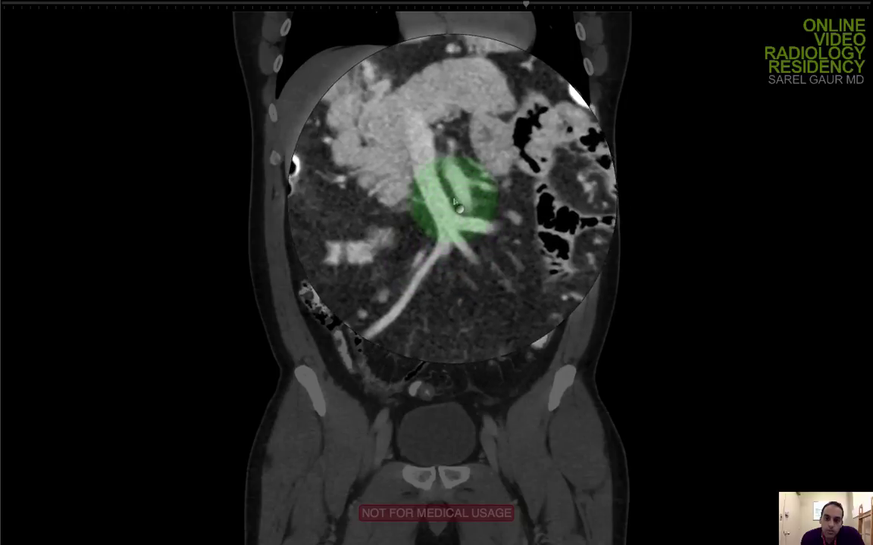
scroll(478, 261, "down", 6)
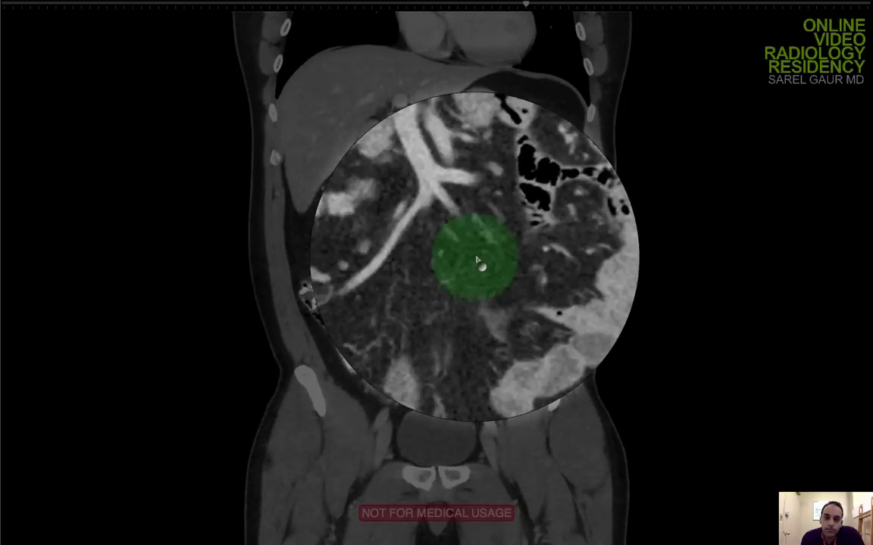
scroll(477, 261, "up", 6)
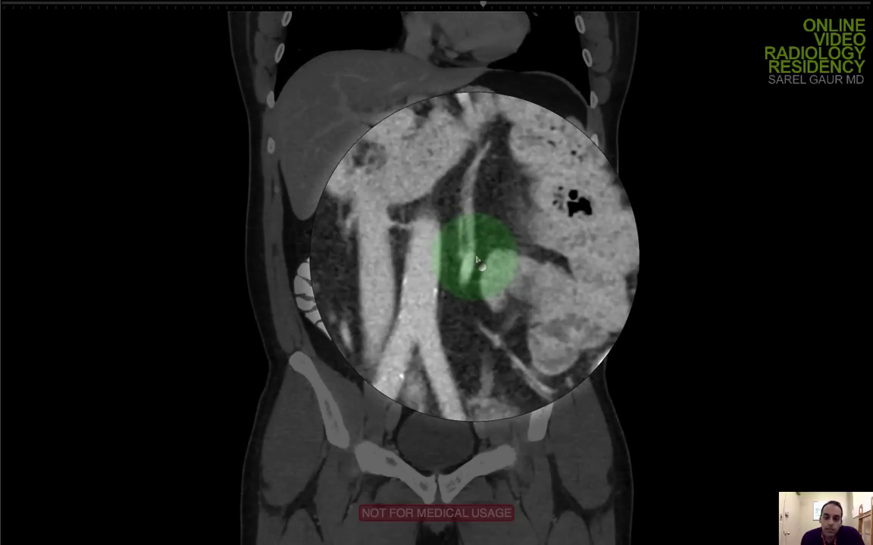
Reopen the Abd-Pel 5MM axial series in full screen and examine the pelvic sidewall around the iliac vessels
key("Escape")
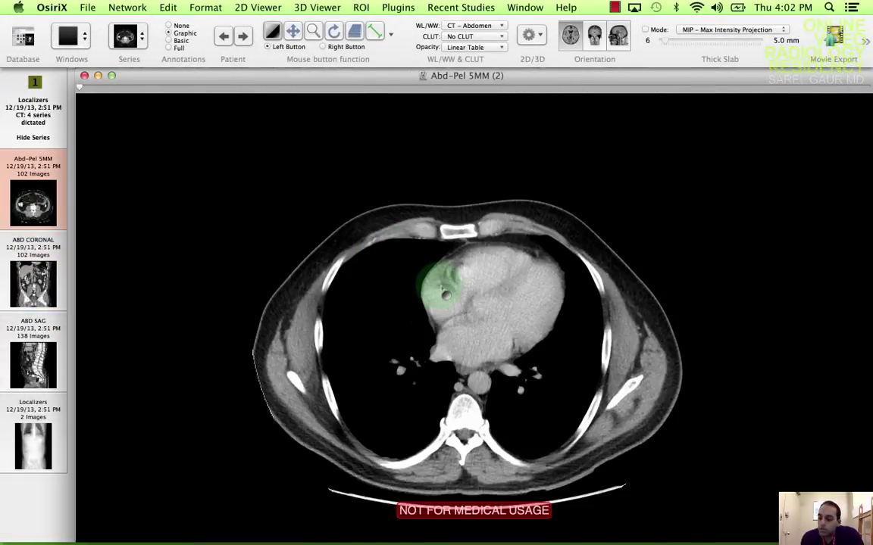
double_click(443, 288)
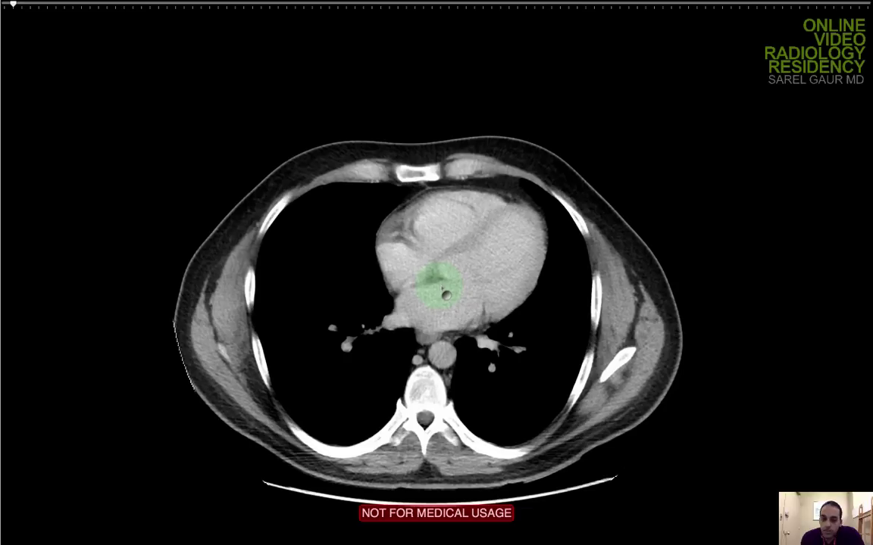
scroll(444, 292, "down", 20)
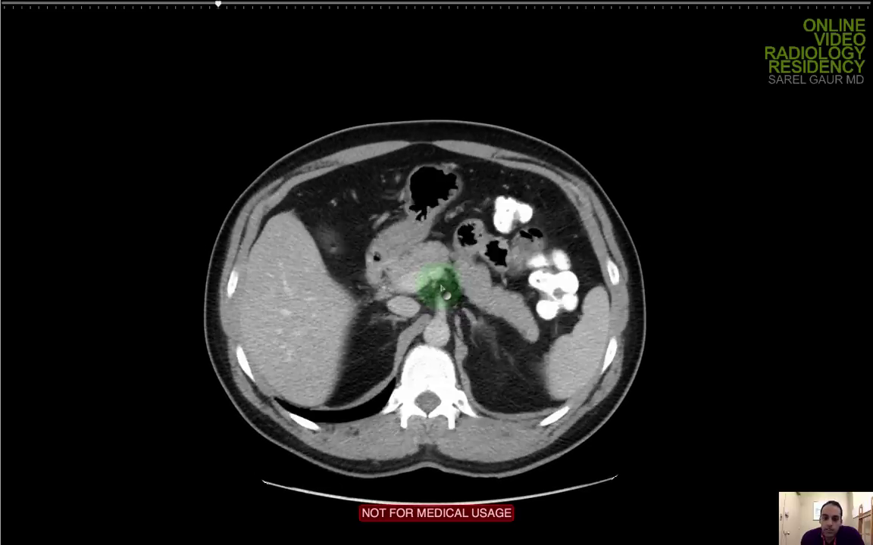
scroll(444, 292, "down", 20)
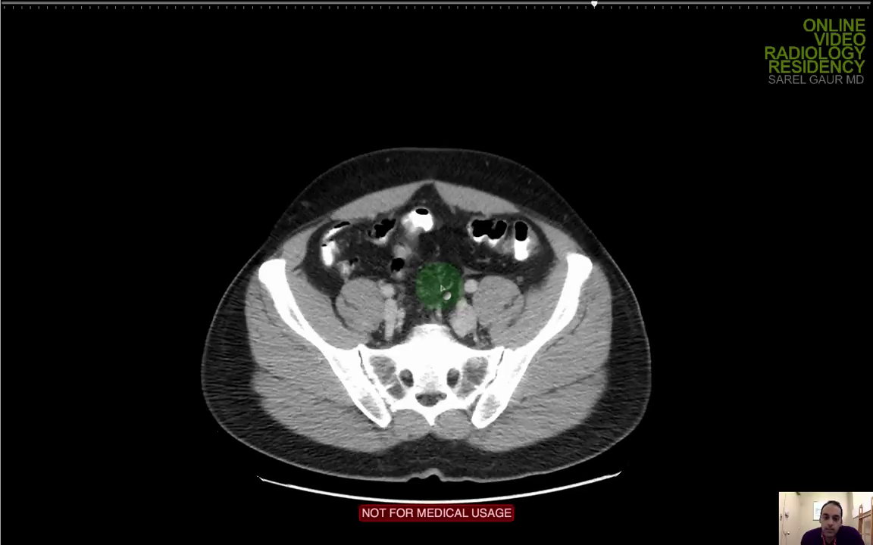
scroll(445, 292, "down", 8)
scroll(445, 292, "up", 6)
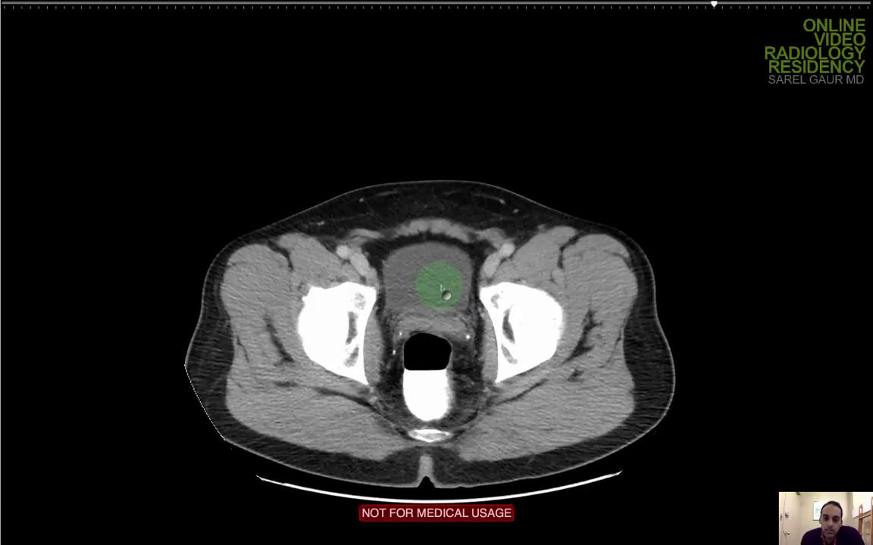
scroll(457, 343, "up", 4)
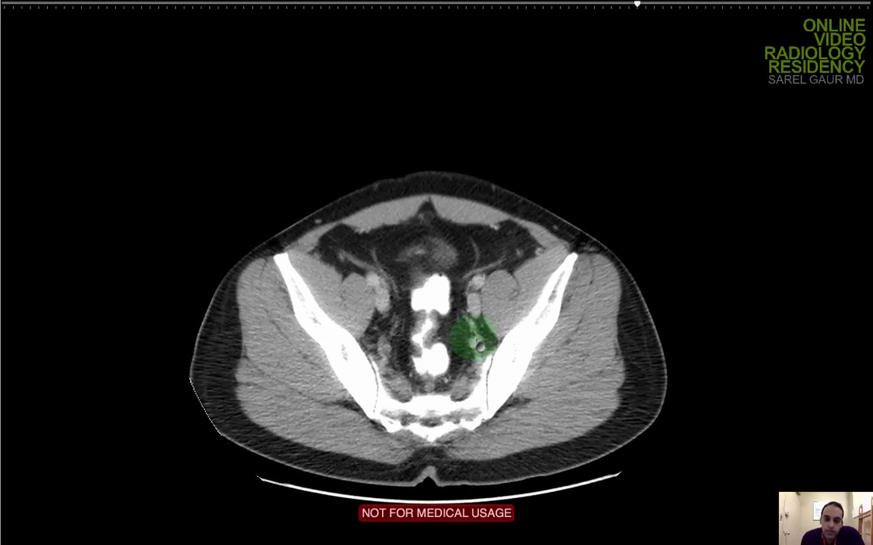
Follow the iliac vessels through the axial slices, from the magnified pelvic sidewall up to the lower abdominal aorta and kidneys
scroll(478, 344, "up", 4)
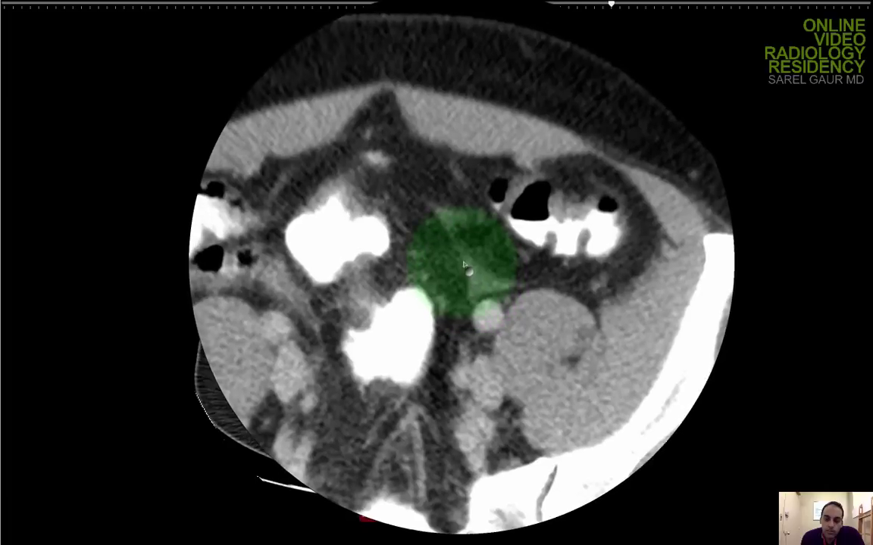
scroll(463, 265, "up", 8)
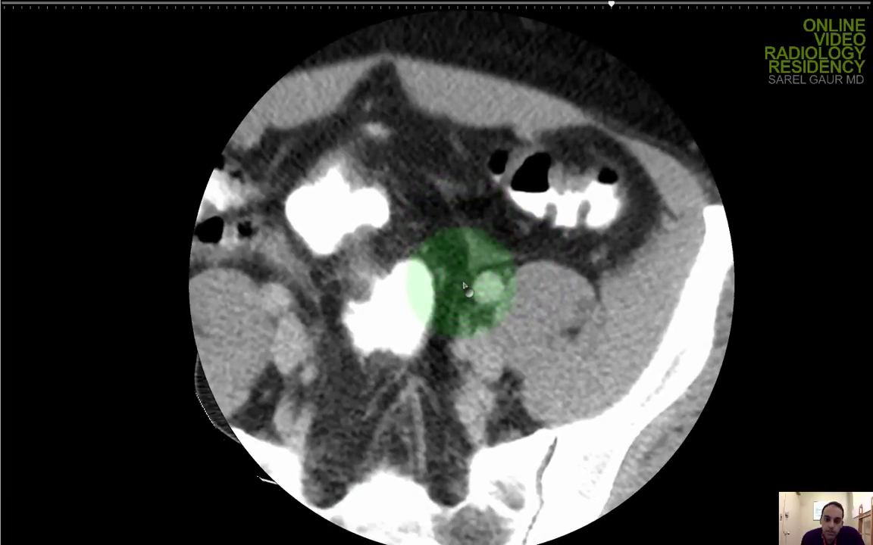
scroll(489, 298, "down", 15)
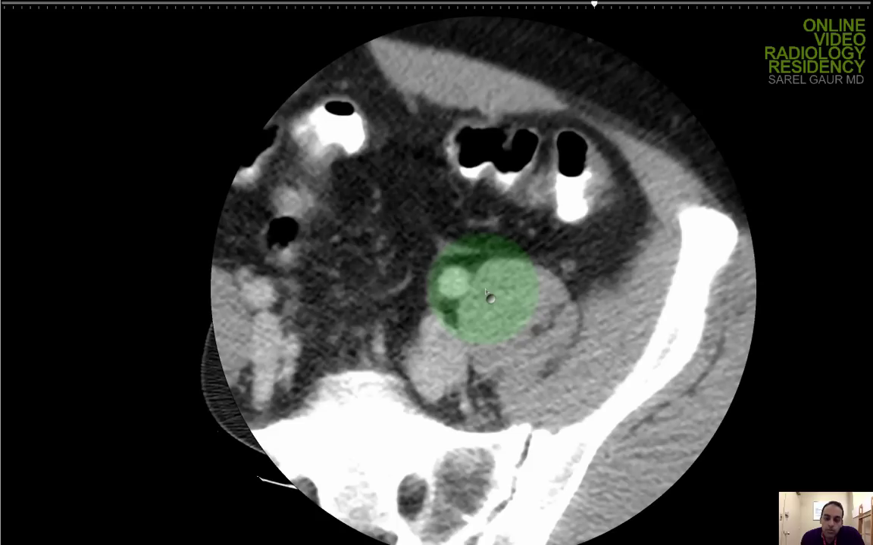
scroll(489, 297, "up", 6)
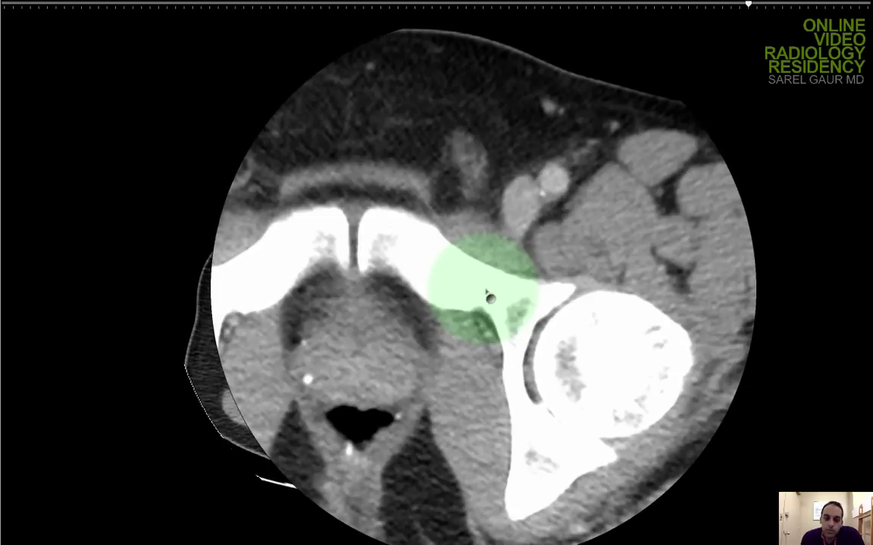
scroll(488, 298, "up", 3)
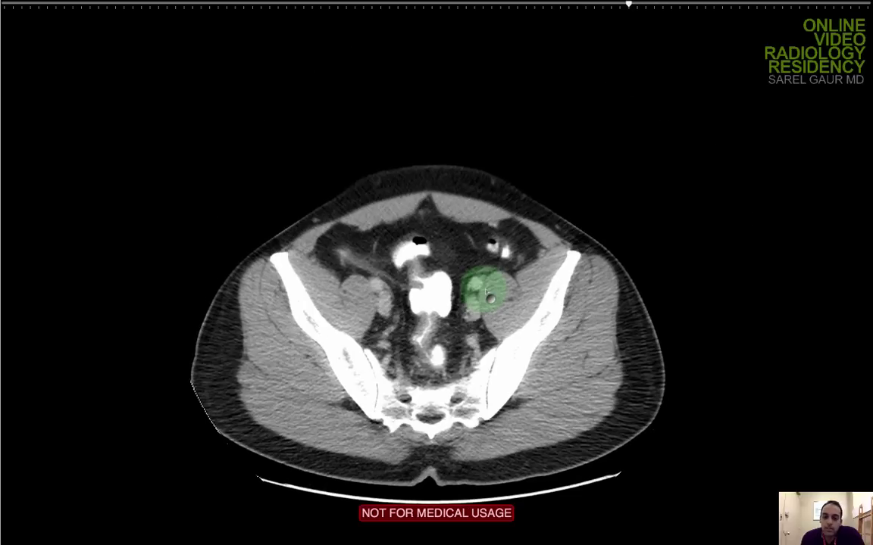
scroll(488, 298, "up", 10)
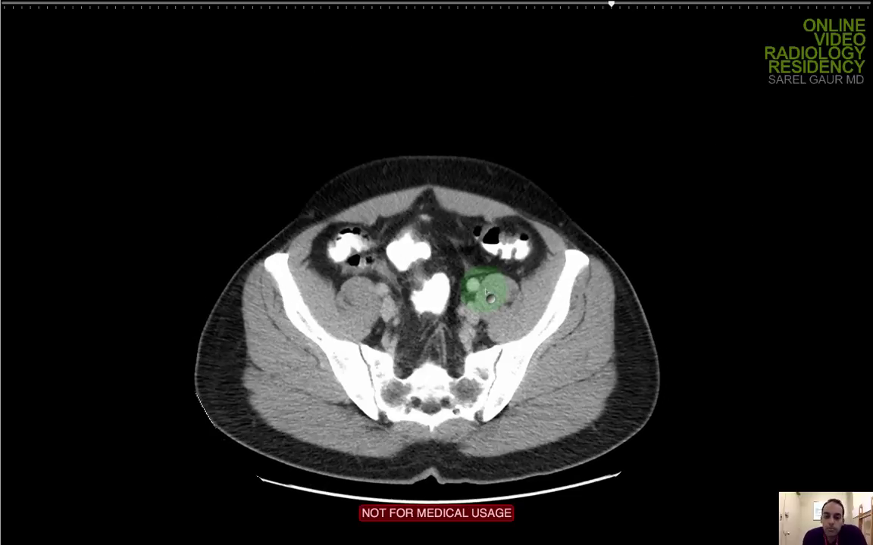
scroll(486, 293, "up", 18)
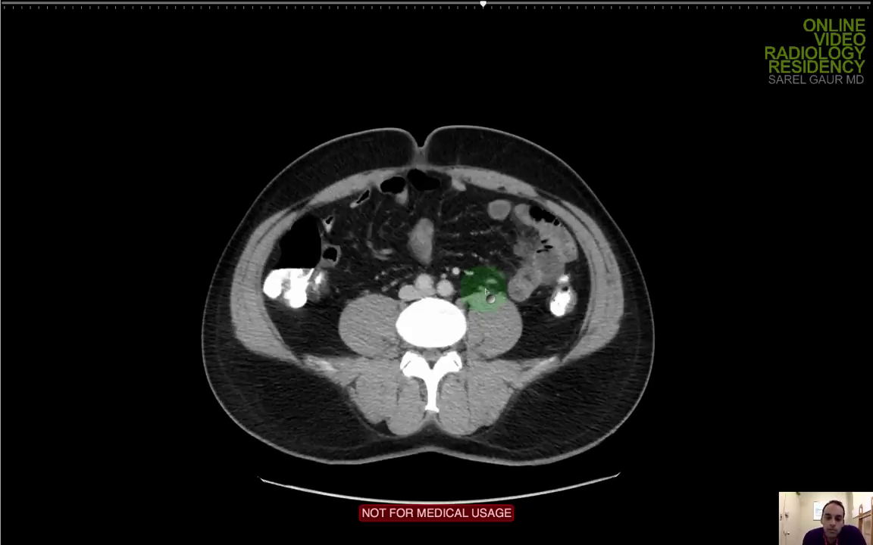
scroll(486, 293, "up", 18)
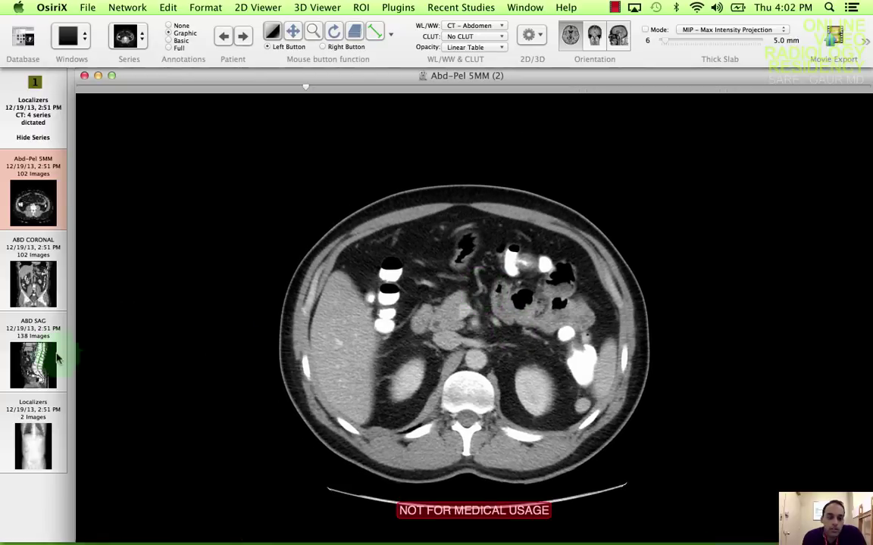
Open the ABD SAG series in full screen and apply the CT - Abdomen window preset
left_click(57, 359)
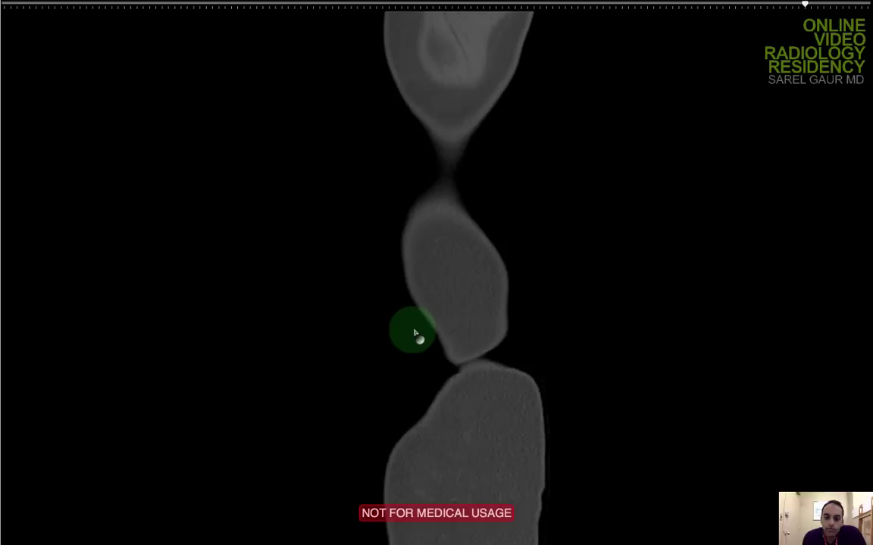
right_click(413, 333)
mouse_move(523, 324)
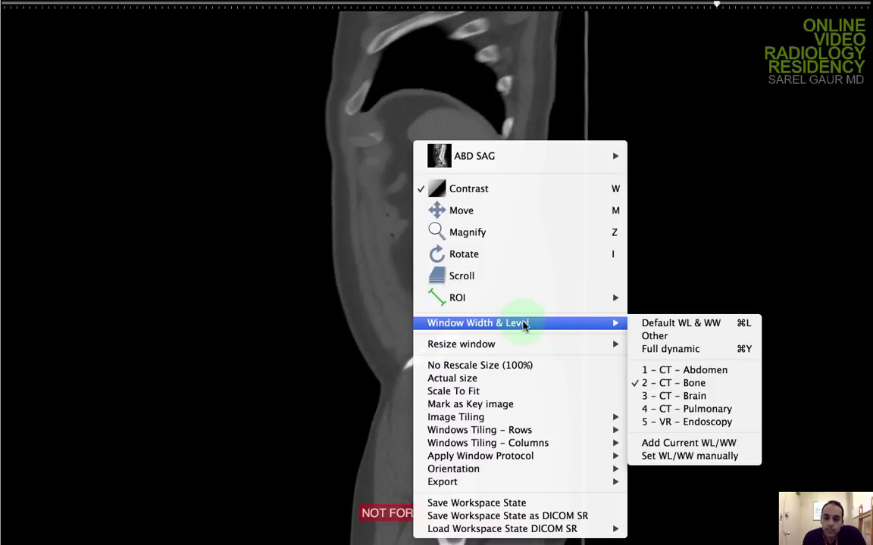
left_click(661, 370)
Examine the bladder, rectosigmoid, presacral region and pelvic vessels back and forth through the sagittal slices
scroll(464, 366, "down", 10)
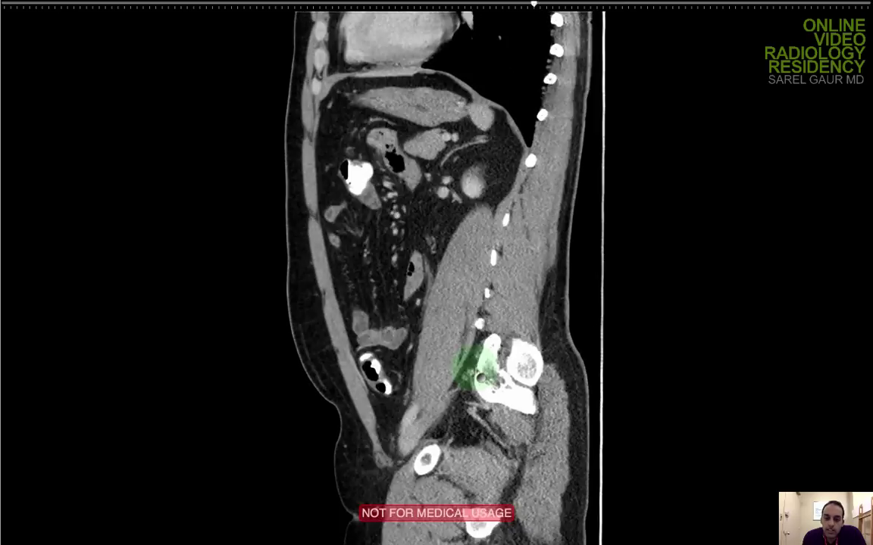
scroll(477, 371, "down", 8)
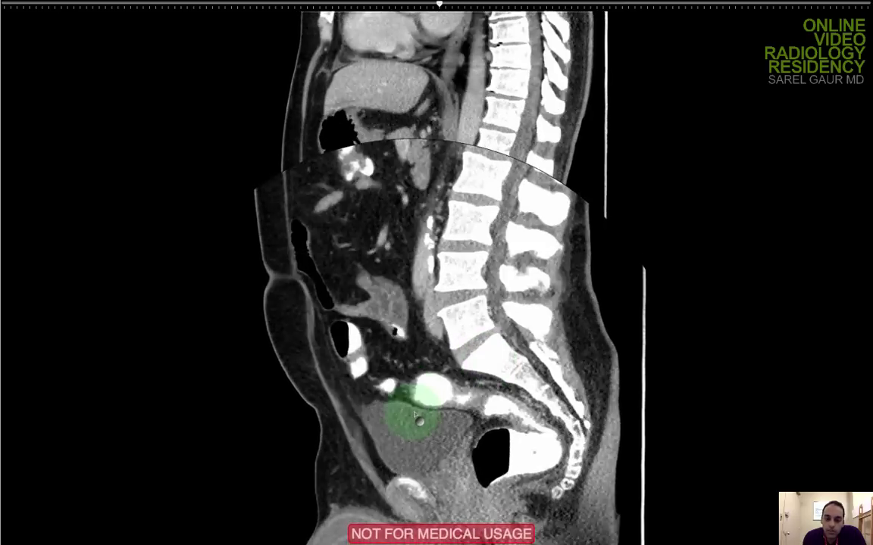
scroll(408, 414, "down", 8)
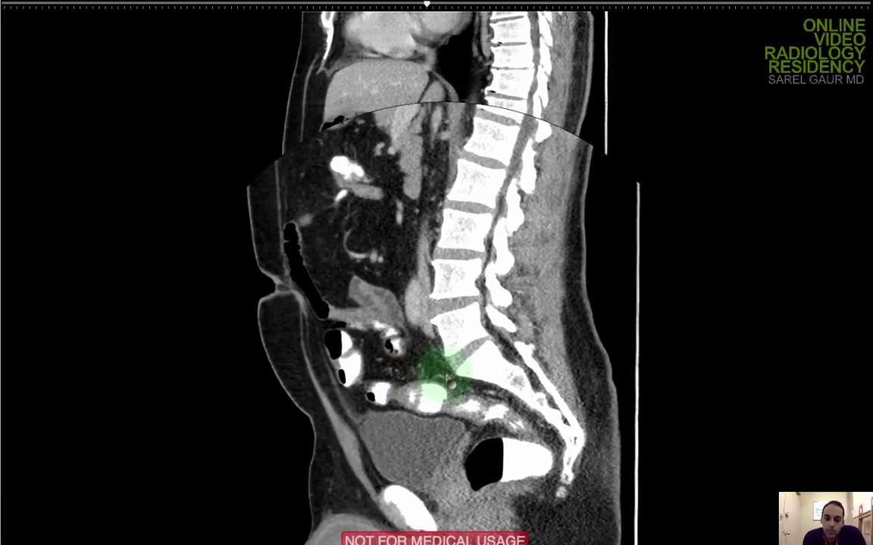
scroll(405, 387, "down", 10)
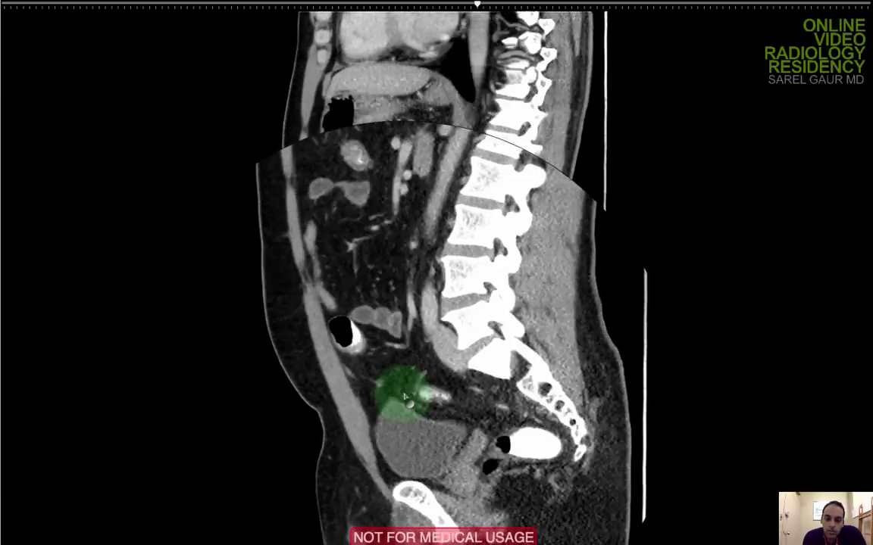
scroll(406, 398, "up", 15)
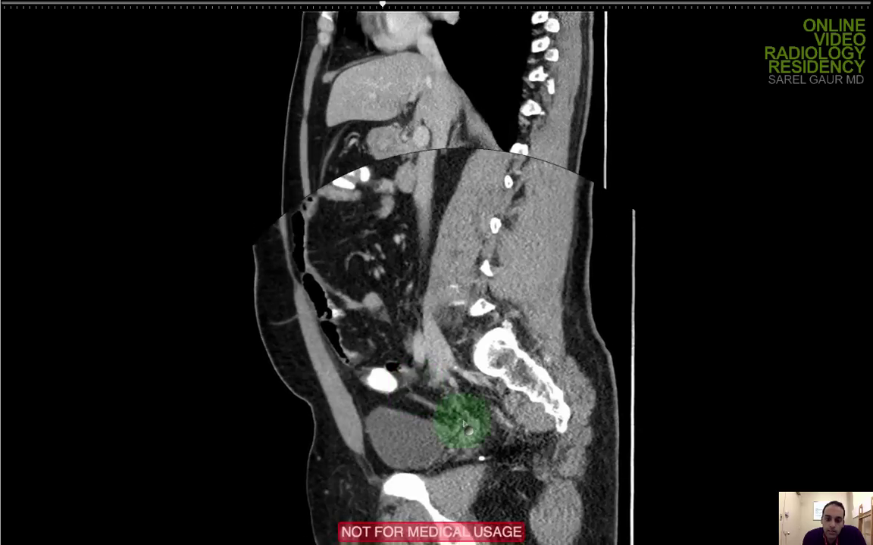
scroll(465, 429, "down", 10)
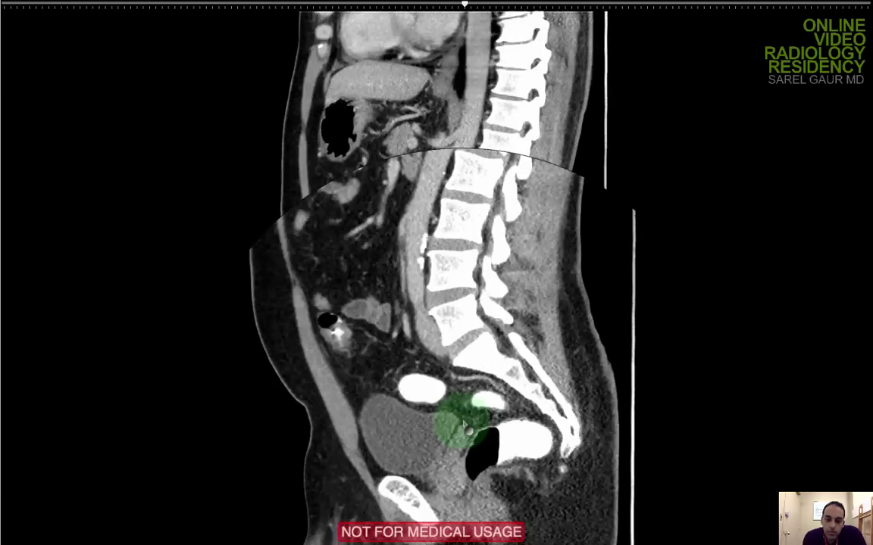
scroll(464, 422, "down", 5)
scroll(464, 422, "up", 6)
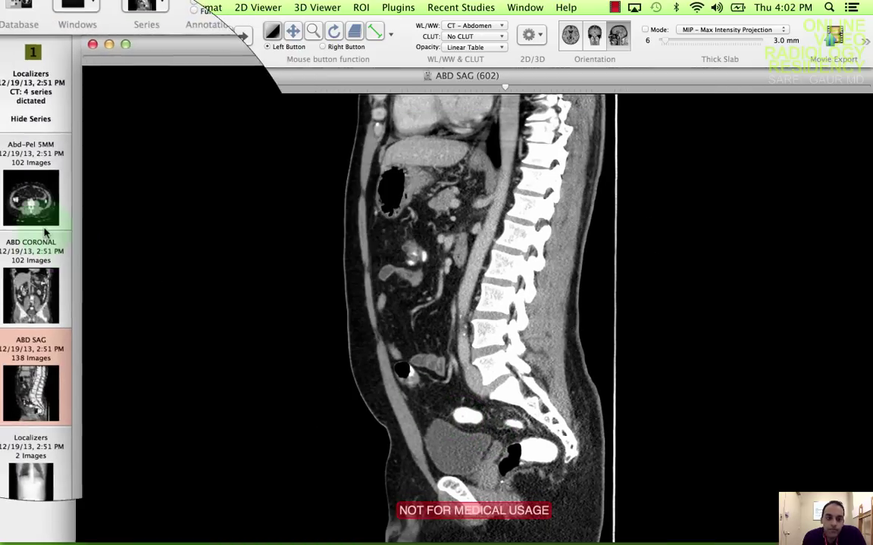
Reopen the Abd-Pel 5MM axial series, go up to the lung bases and widen the contrast window to a custom setting
left_click(42, 220)
left_click(41, 219)
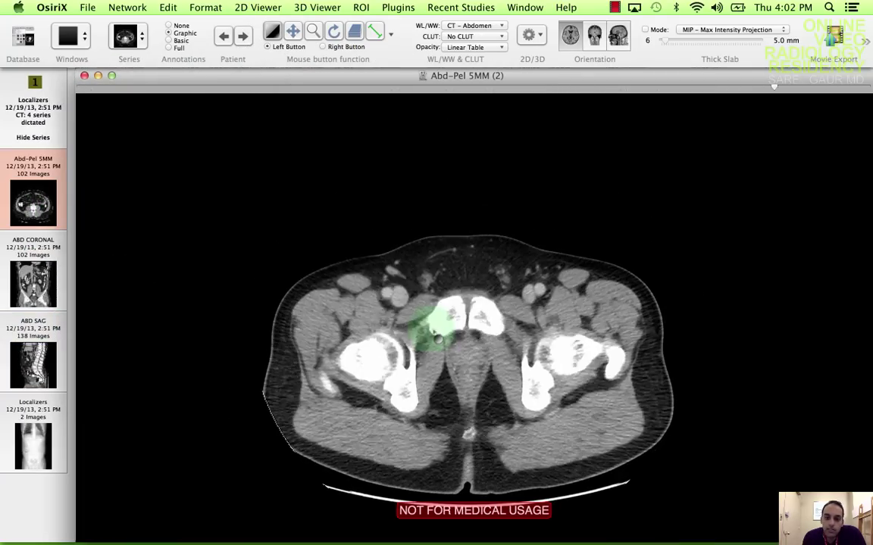
scroll(437, 339, "up", 20)
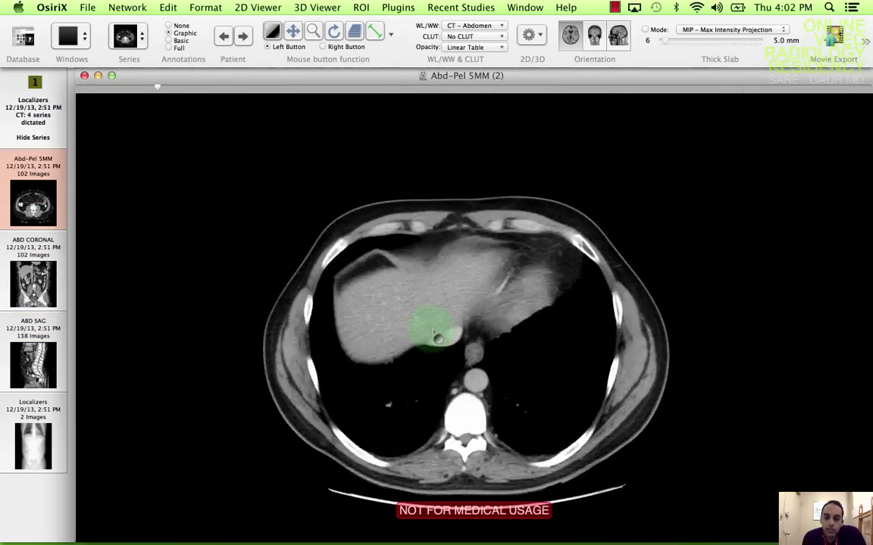
left_click_drag(411, 334, 476, 355)
scroll(477, 356, "up", 10)
scroll(479, 362, "down", 5)
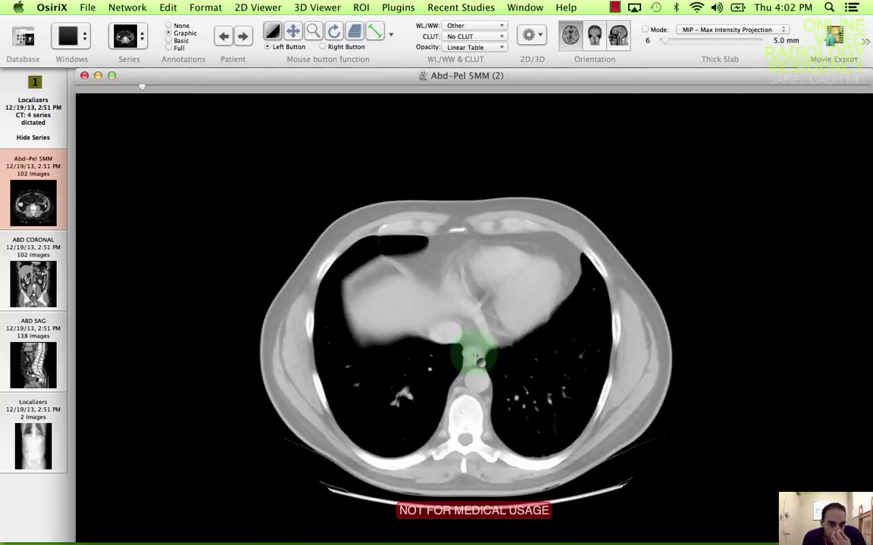
Check the axial series in full screen on the wide window for gas outside the bowel, from the upper abdomen to the pelvis and back
scroll(480, 362, "down", 14)
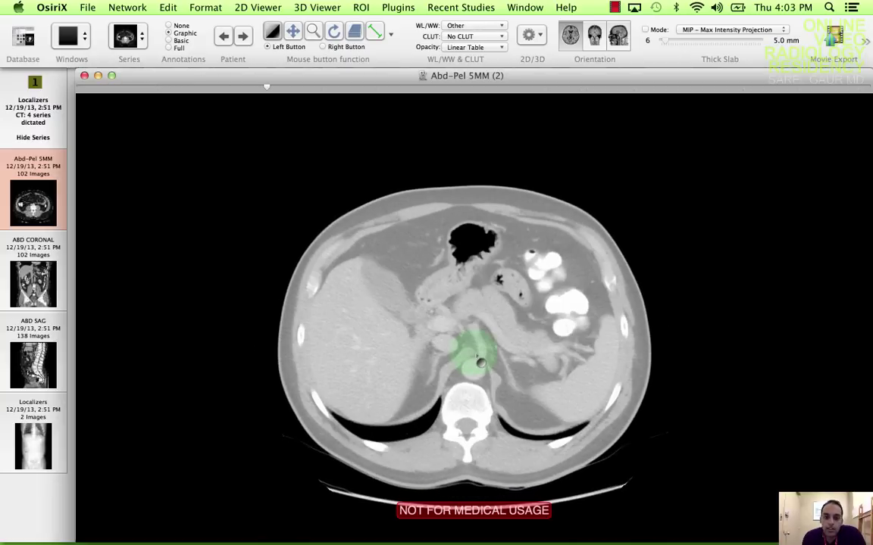
double_click(480, 362)
scroll(480, 362, "down", 14)
scroll(418, 293, "up", 2)
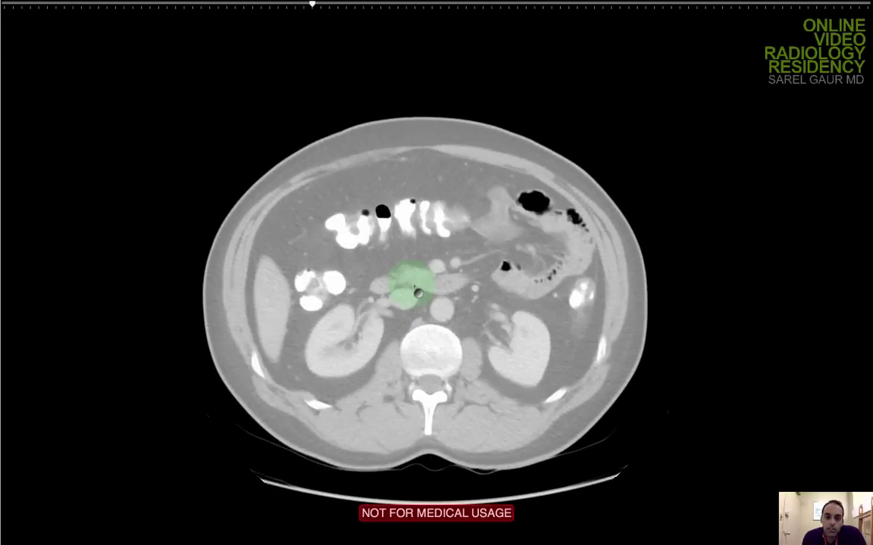
scroll(416, 290, "up", 3)
scroll(546, 212, "down", 10)
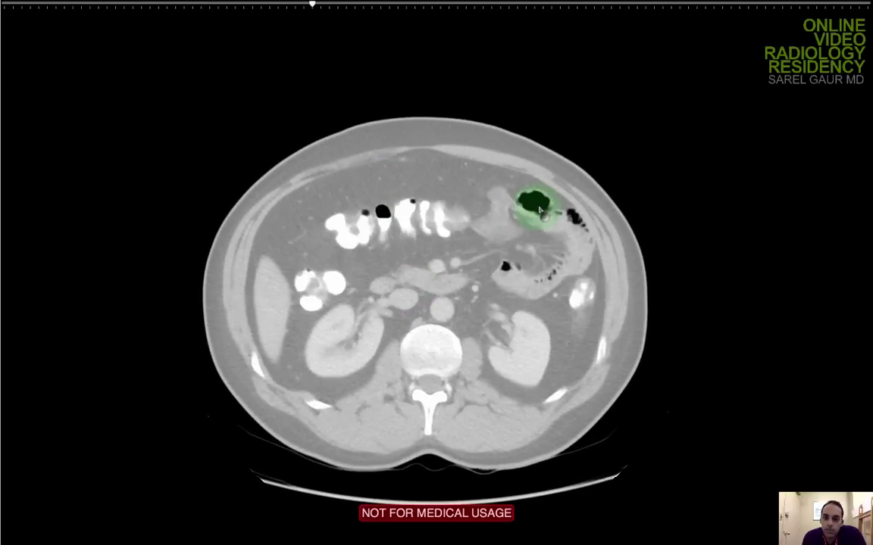
scroll(311, 280, "down", 8)
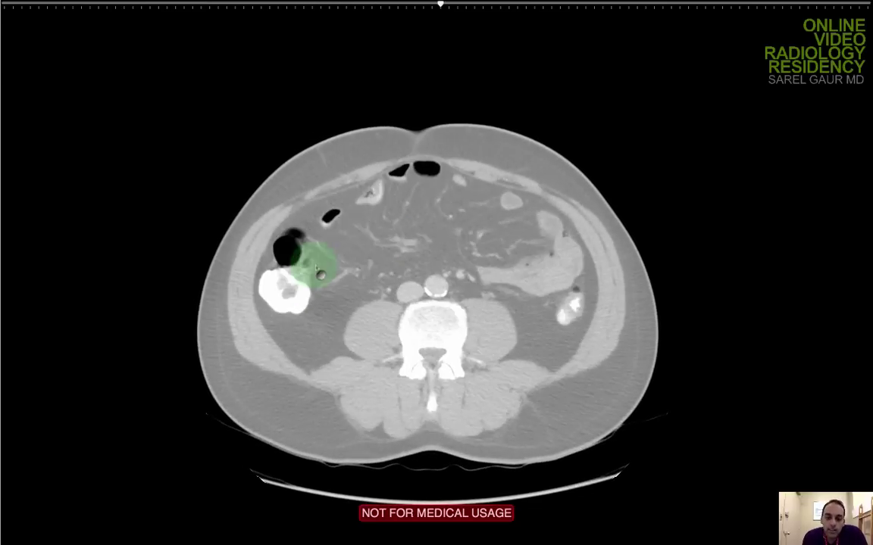
scroll(310, 277, "down", 5)
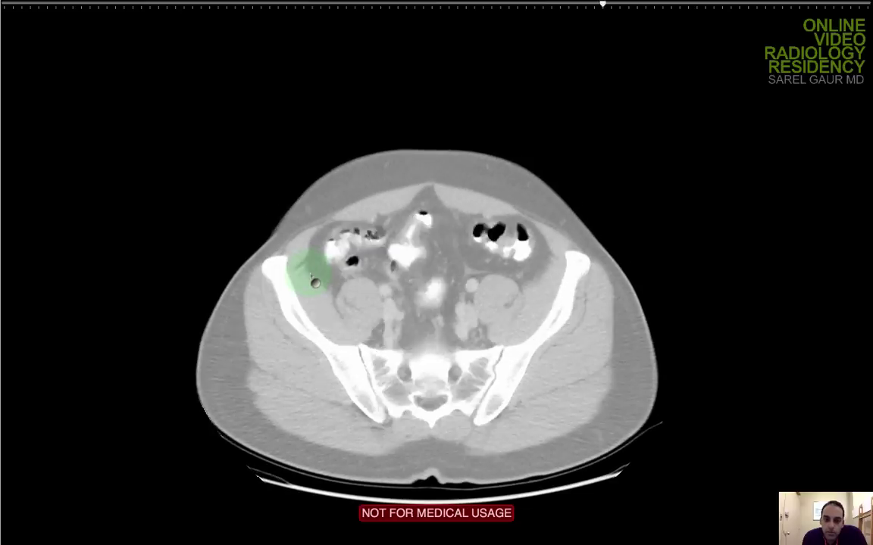
scroll(422, 277, "up", 10)
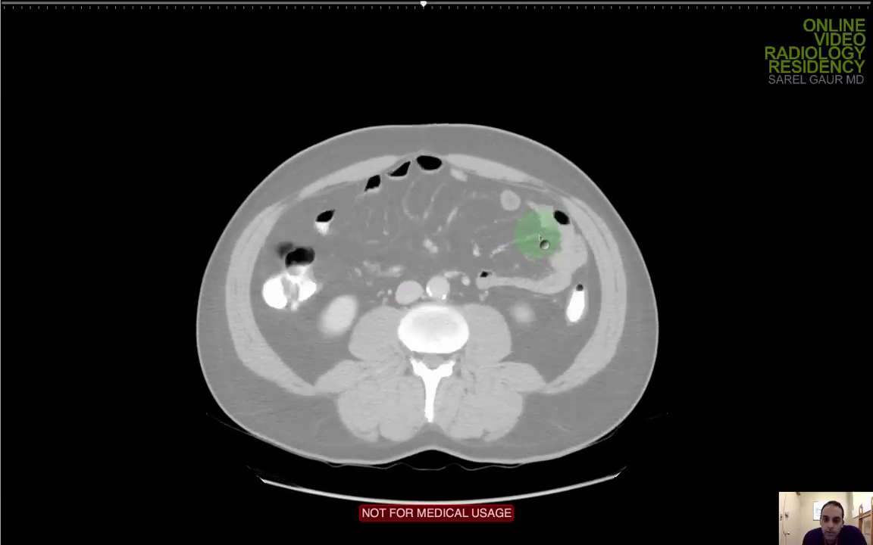
scroll(523, 242, "up", 8)
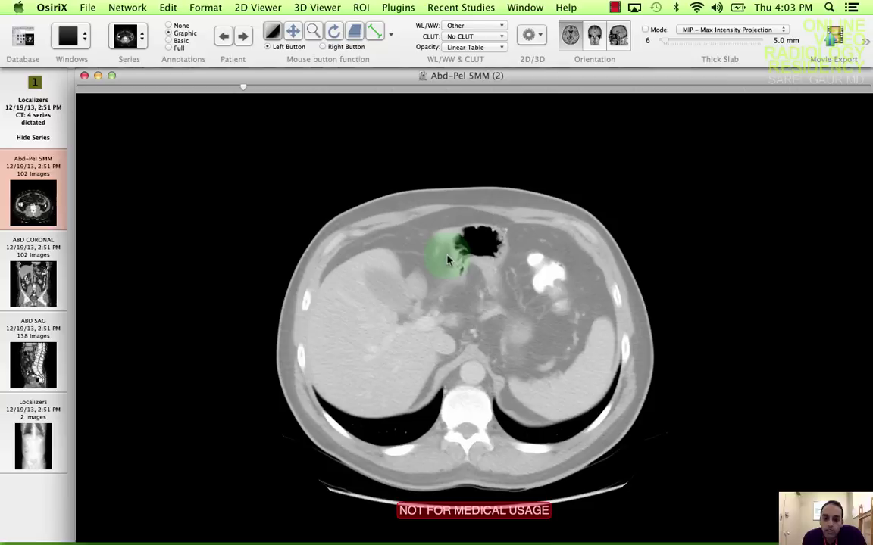
Restore the soft-tissue window on the axial series and survey from the groin vessels up through the right abdomen to the central mesentery
right_click(377, 270)
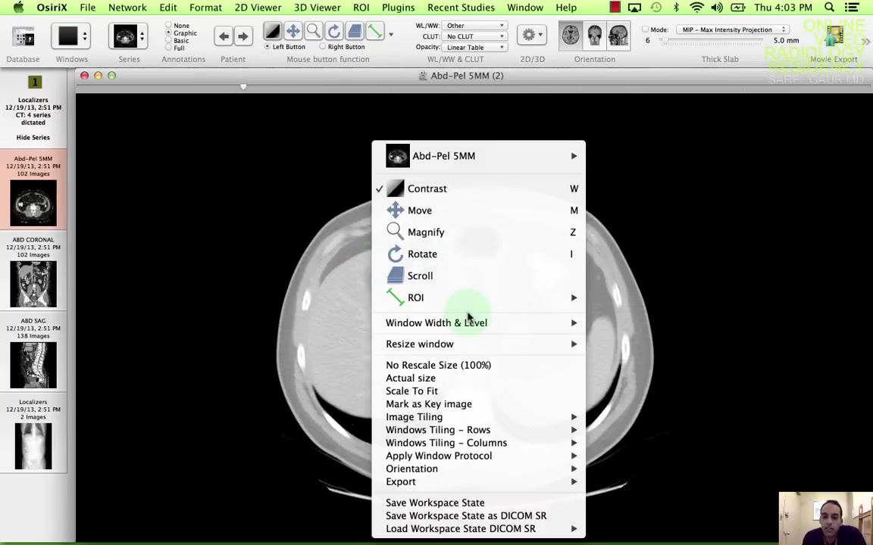
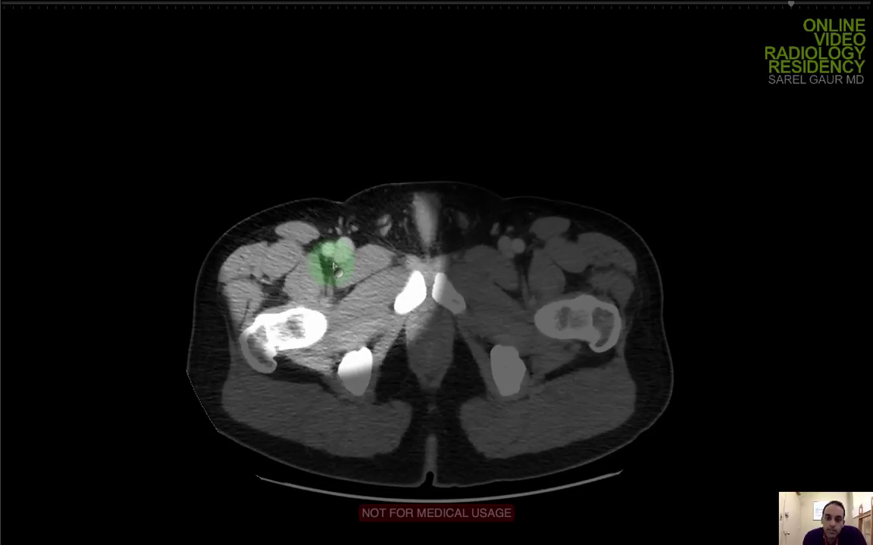
scroll(335, 269, "up", 10)
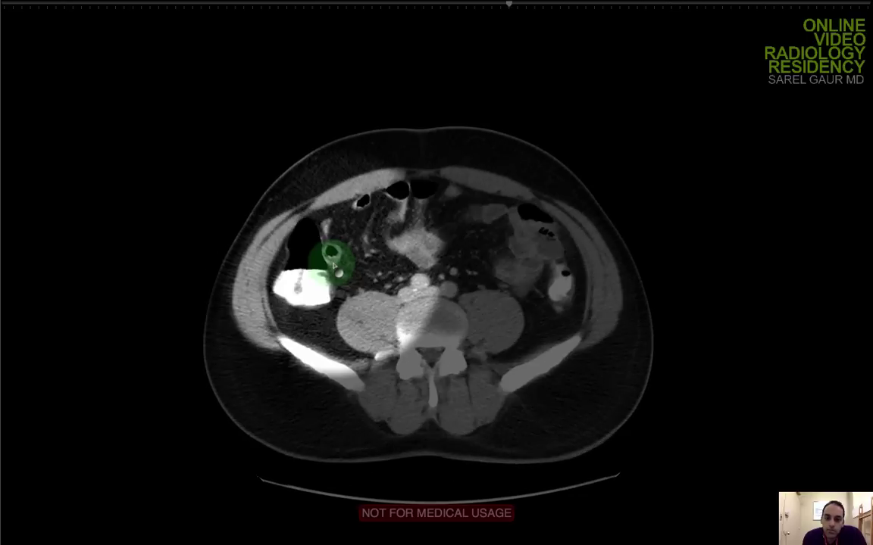
scroll(437, 303, "up", 15)
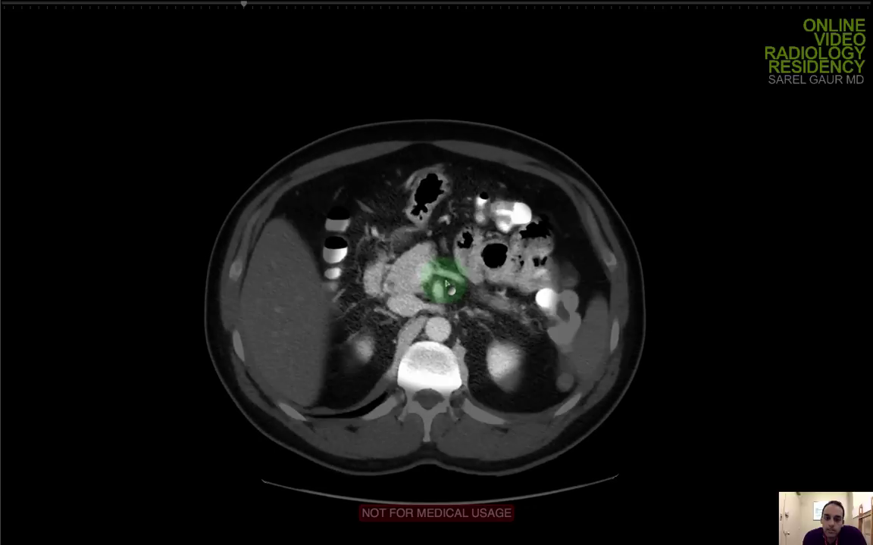
scroll(436, 303, "down", 15)
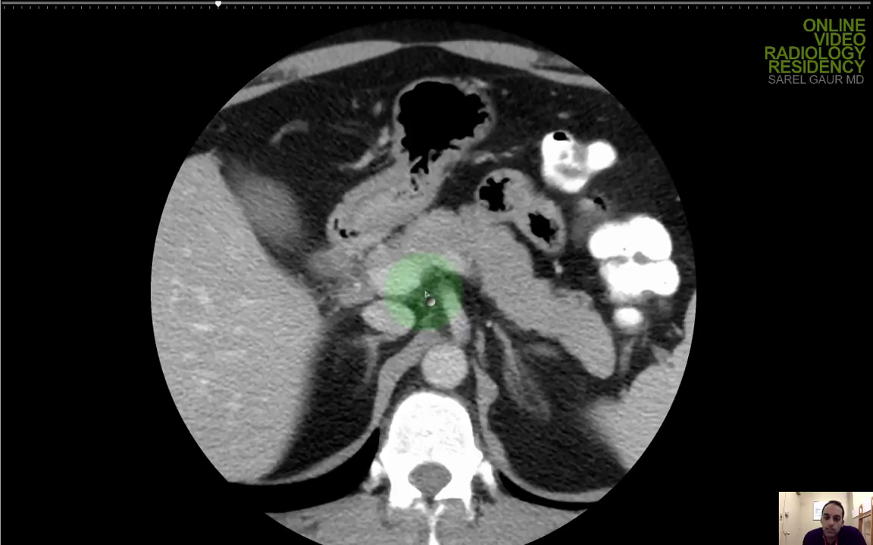
Examine the magnified area between the portal vein, inferior vena cava and upper aorta, including the para-aortic fat beside the left adrenal
scroll(426, 299, "up", 5)
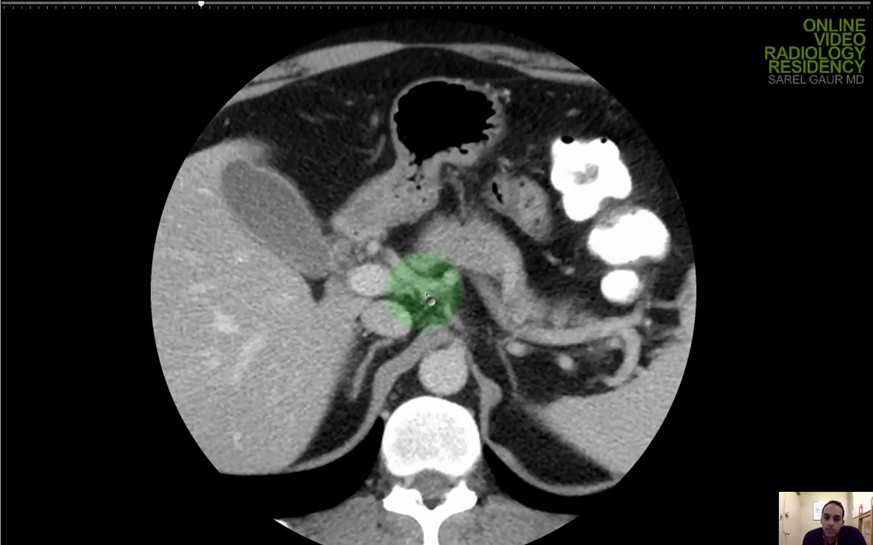
scroll(426, 299, "down", 3)
scroll(428, 301, "up", 4)
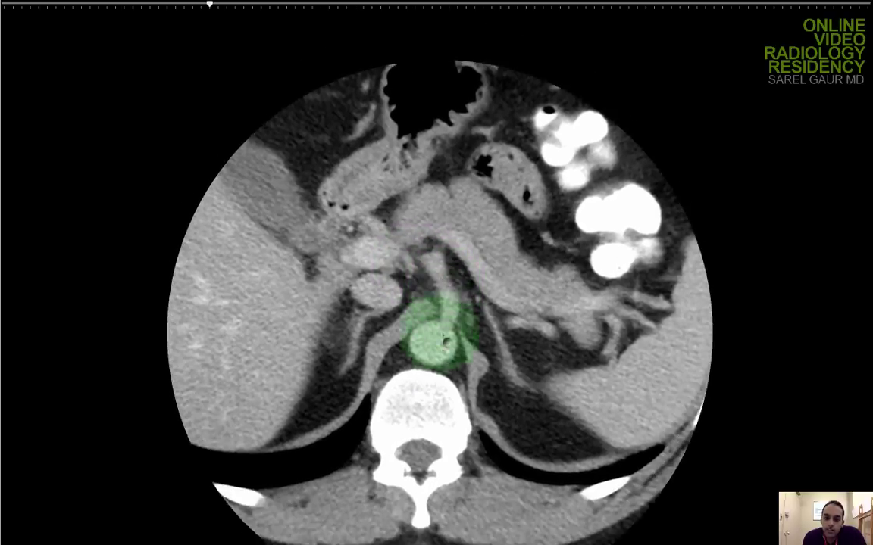
scroll(458, 324, "down", 4)
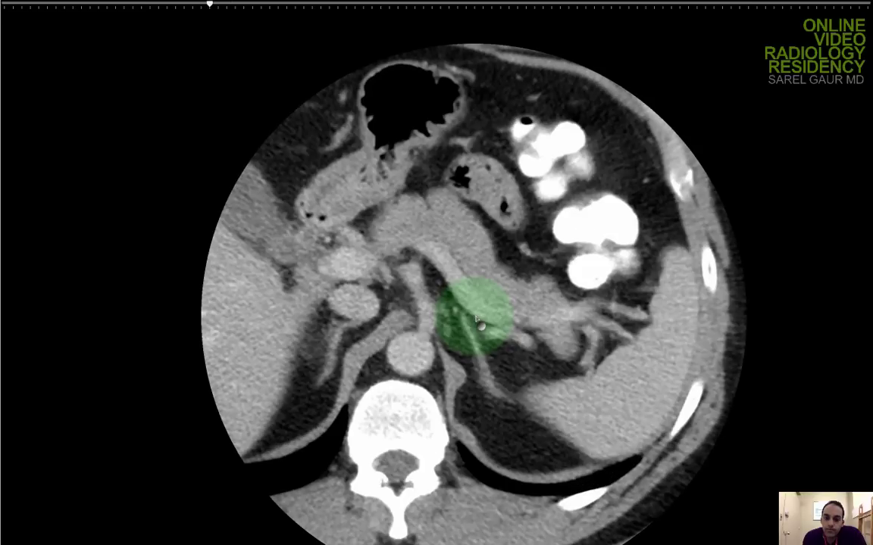
Examine the abdominal aorta and its front branches near the midline of the ABD SAG series in full screen
scroll(473, 310, "down", 1)
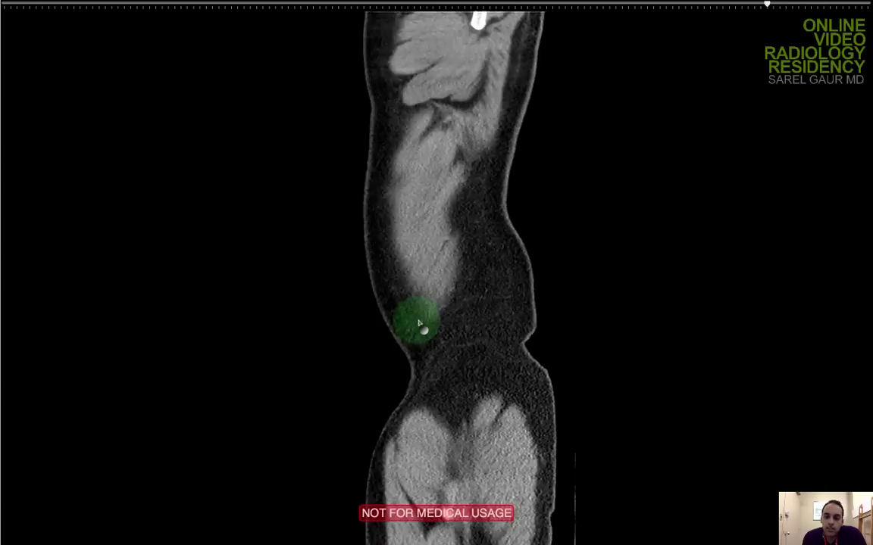
scroll(419, 323, "up", 20)
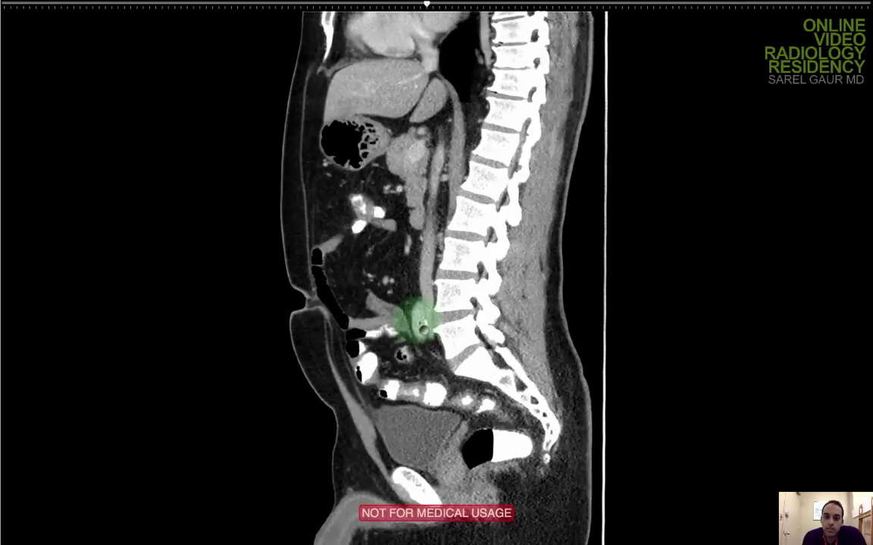
scroll(419, 324, "down", 10)
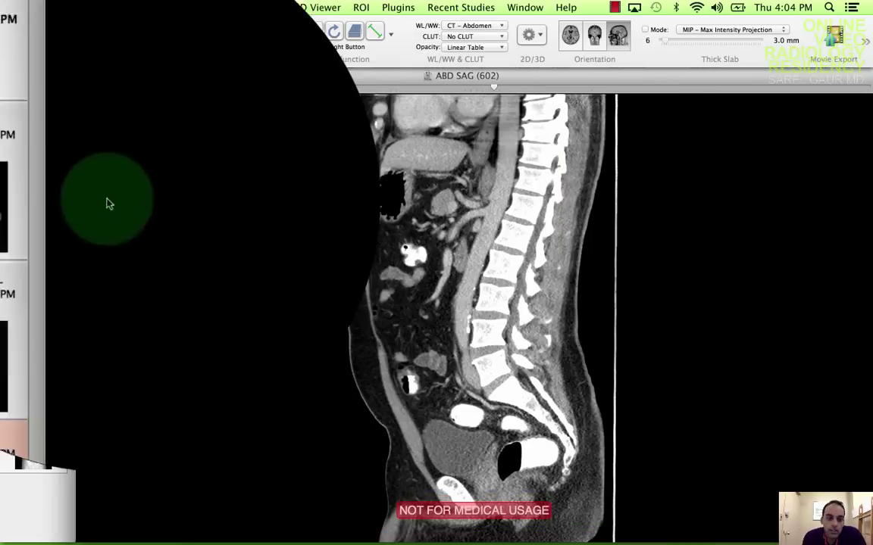
Reopen the Abd-Pel 5MM axial series and survey the major vessels and nodal regions in full screen from the heart down to the groins
left_click_drag(29, 199, 374, 190)
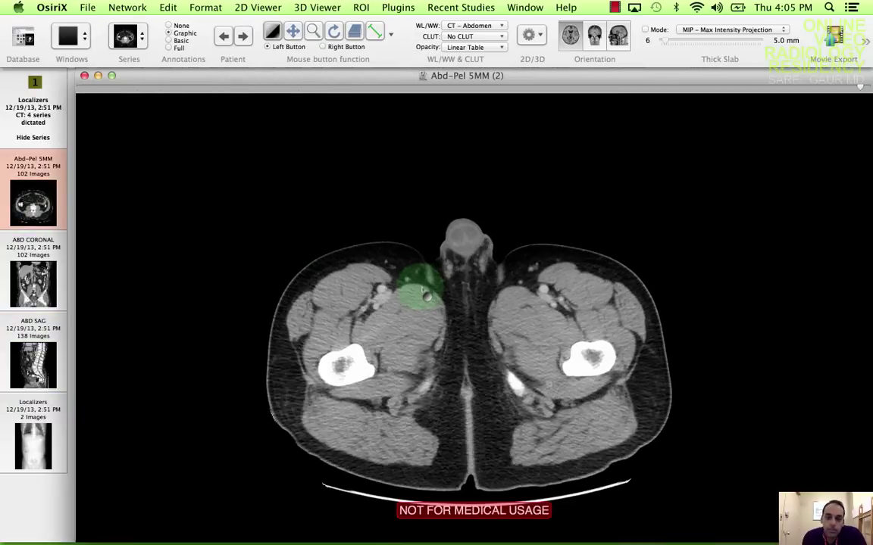
scroll(422, 291, "up", 10)
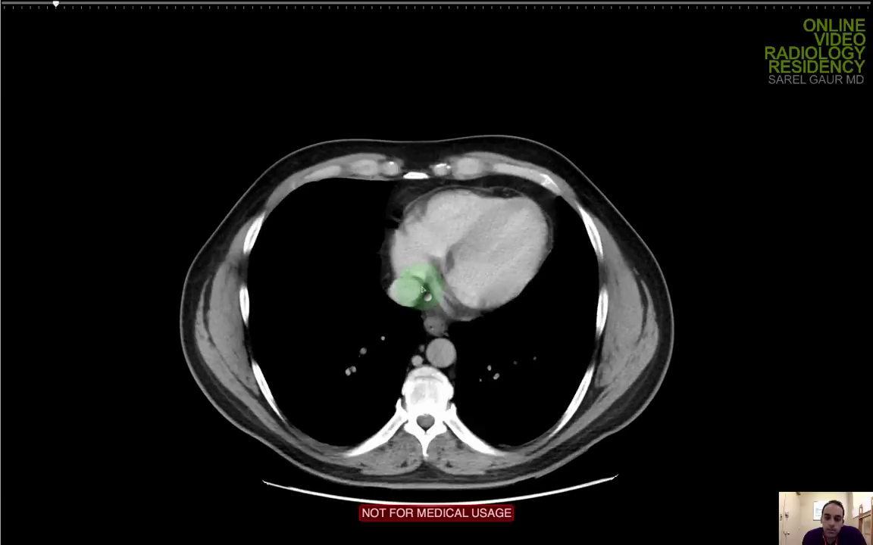
scroll(419, 292, "down", 5)
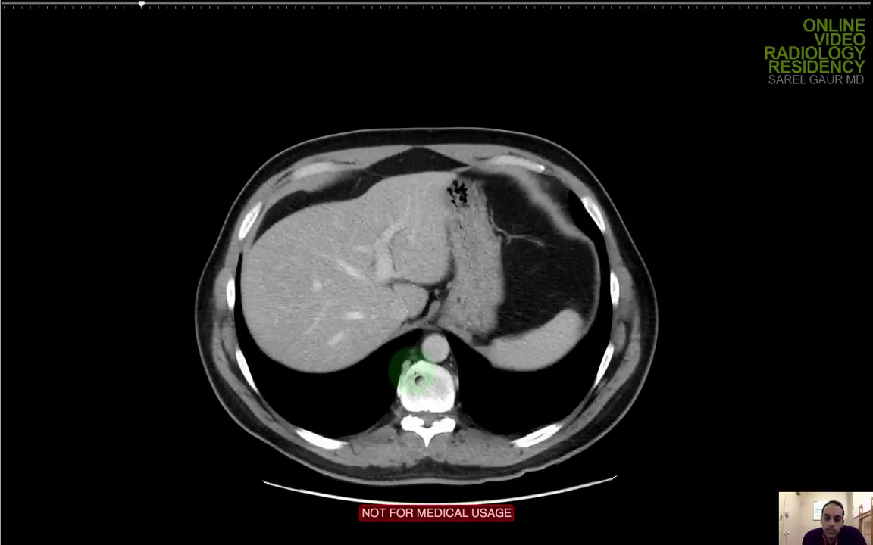
scroll(419, 380, "down", 8)
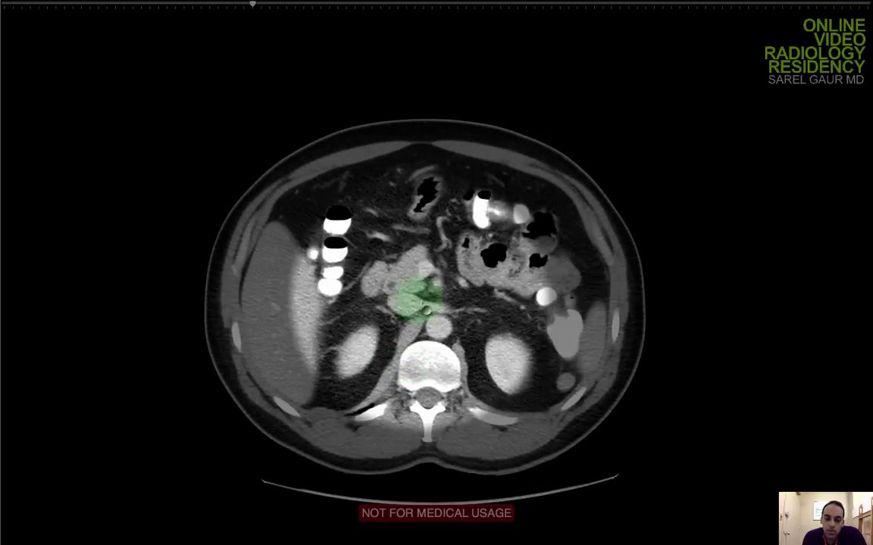
scroll(422, 302, "down", 8)
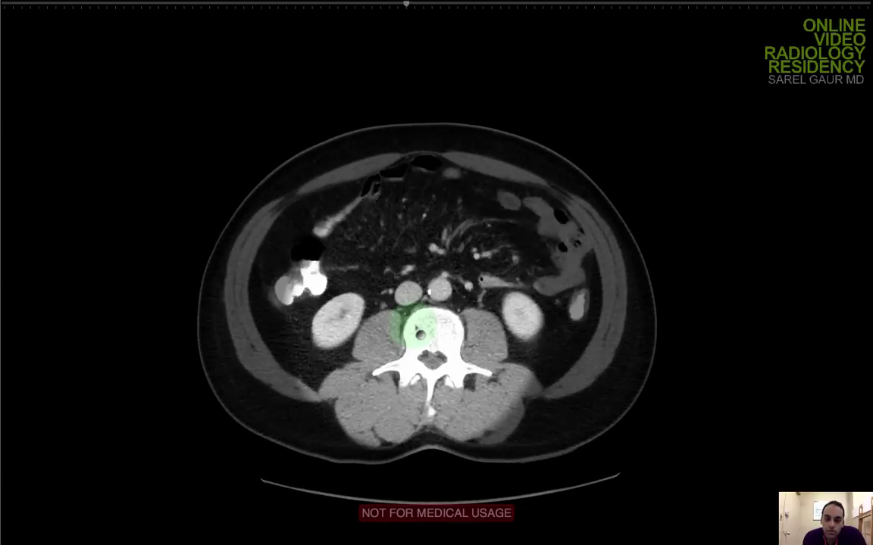
scroll(419, 331, "down", 15)
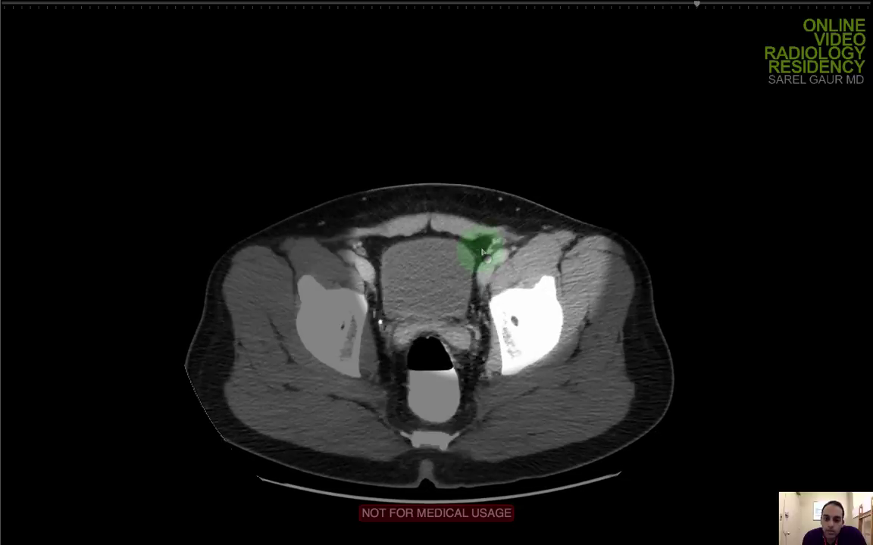
scroll(485, 250, "down", 10)
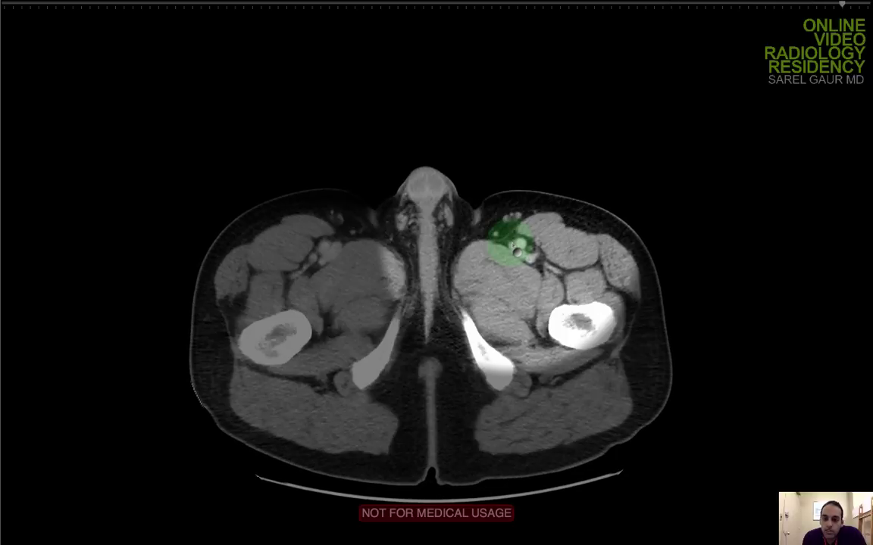
scroll(513, 243, "up", 6)
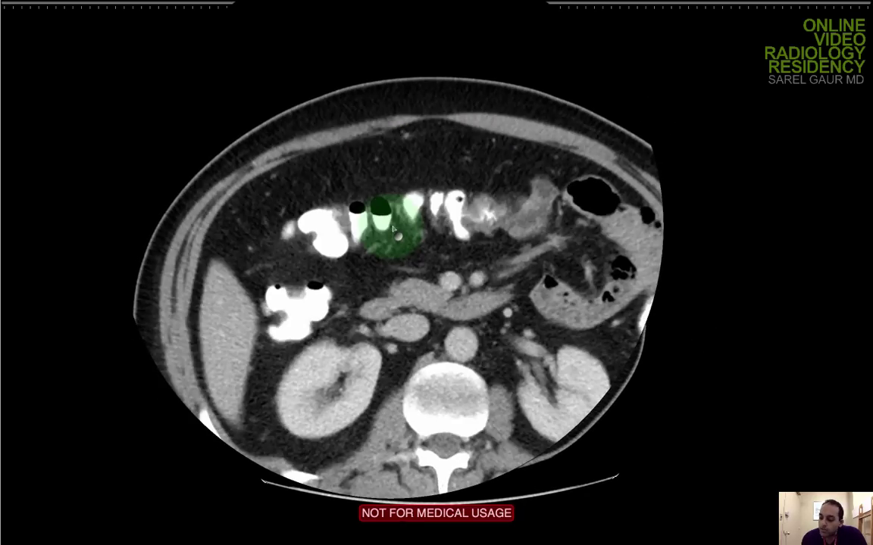
Apply the CT - Bone window to the axial series and check the lower ribs between the lung bases and the kidneys
scroll(393, 228, "up", 20)
right_click(391, 231)
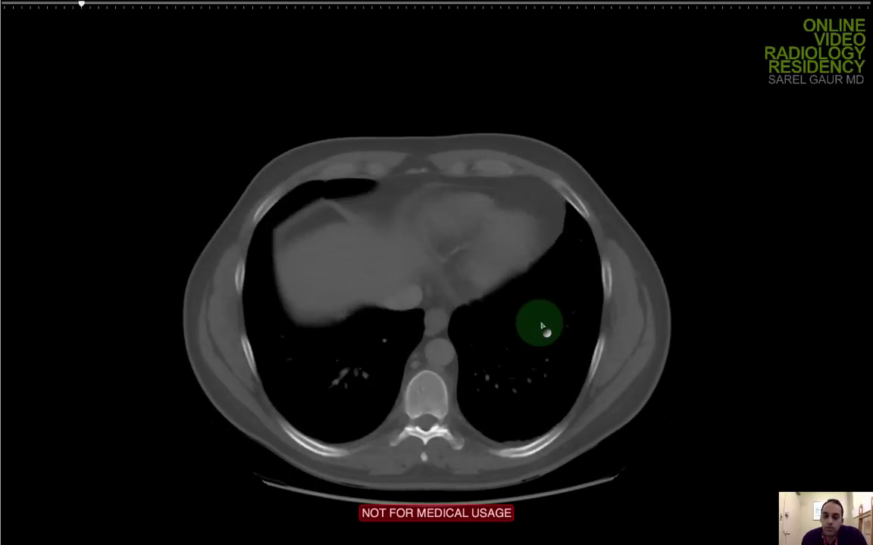
scroll(470, 385, "down", 15)
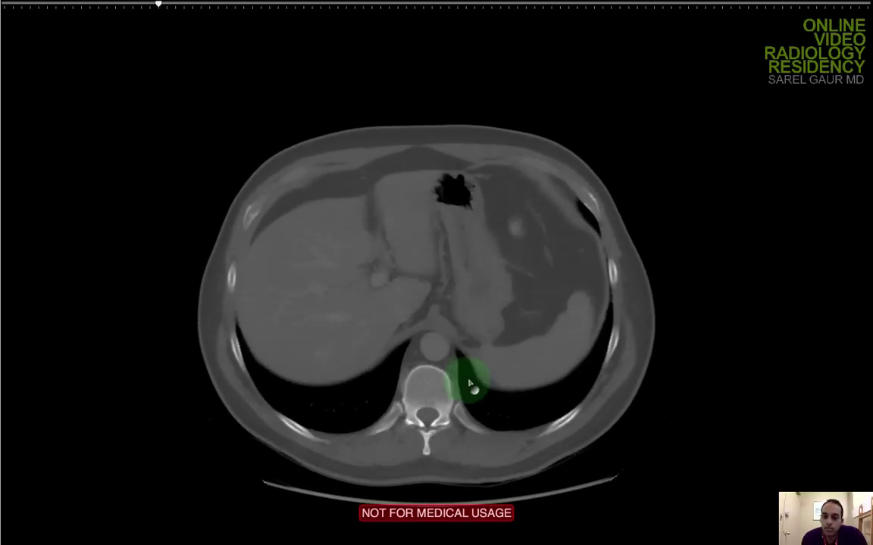
scroll(309, 429, "up", 10)
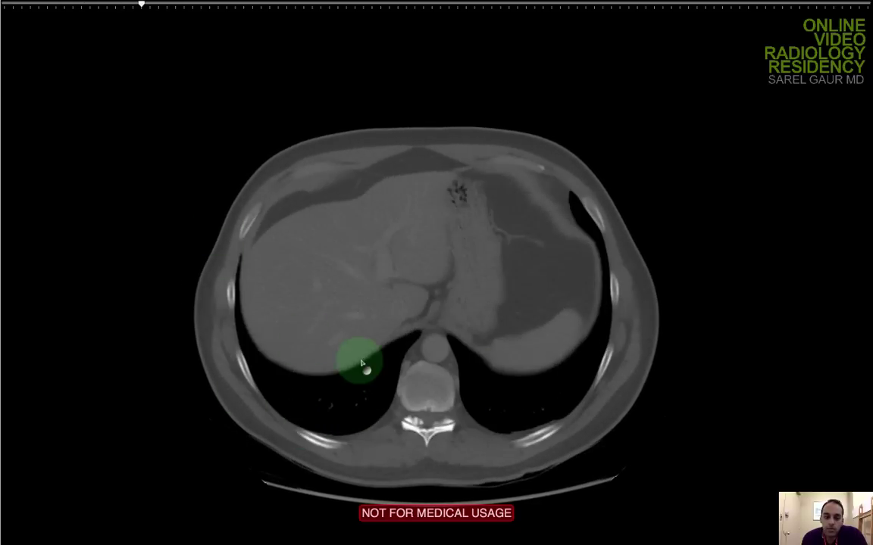
scroll(362, 363, "up", 6)
scroll(361, 363, "down", 10)
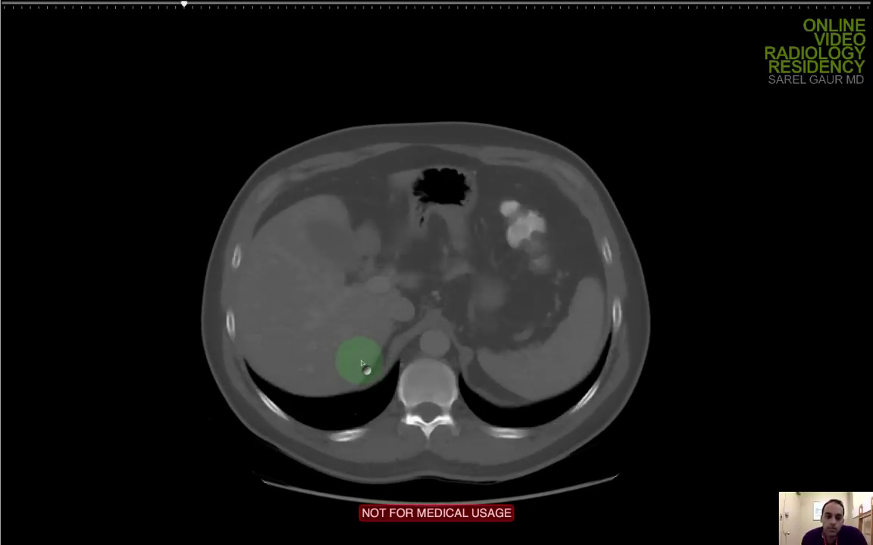
scroll(364, 366, "down", 10)
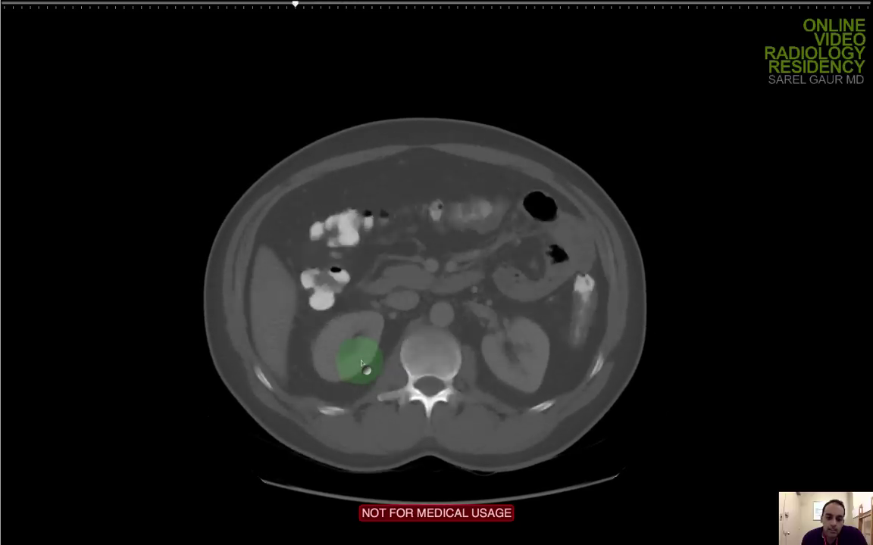
scroll(362, 367, "up", 20)
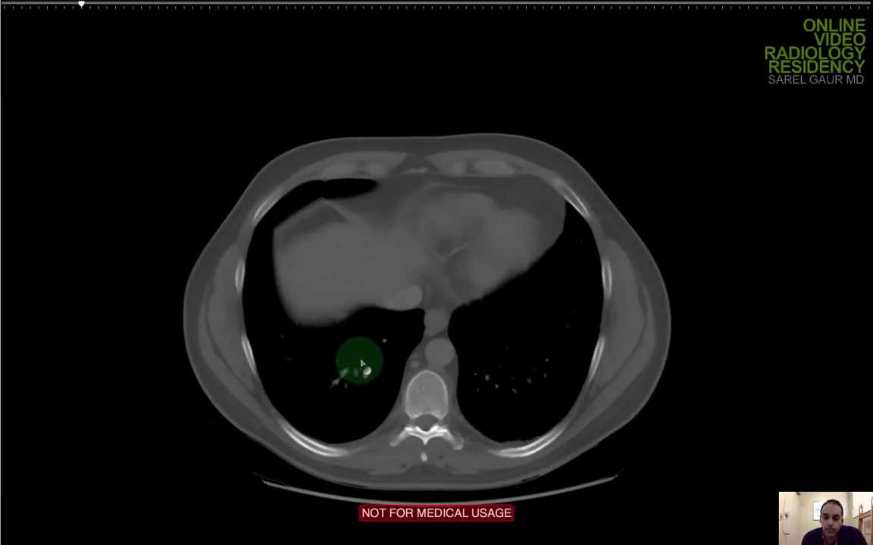
Examine the vertebrae, iliac wings, sacrum, hips and upper femurs down the axial series on the bone window
scroll(361, 364, "down", 5)
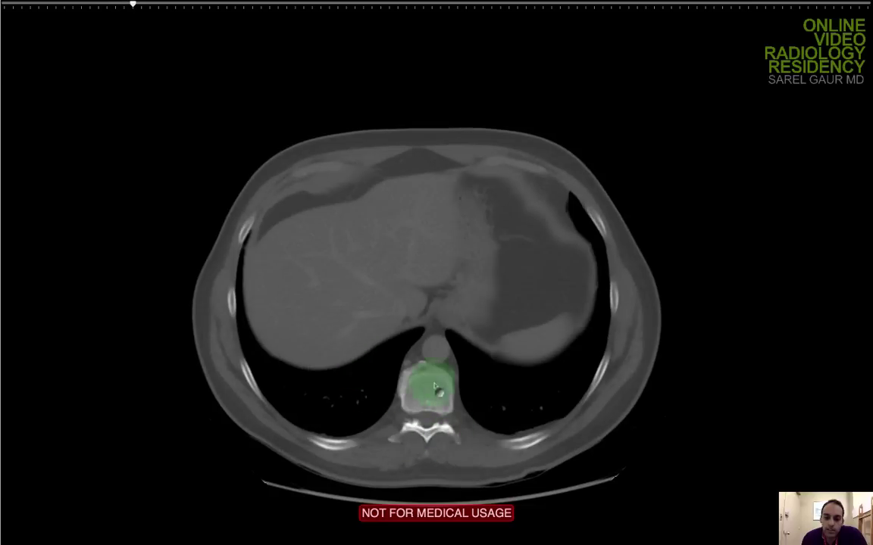
scroll(434, 388, "down", 13)
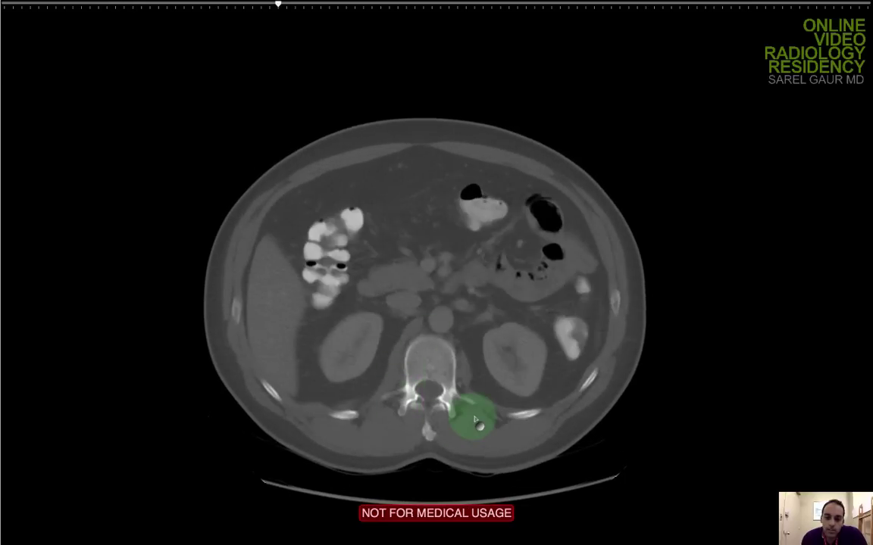
scroll(475, 423, "down", 20)
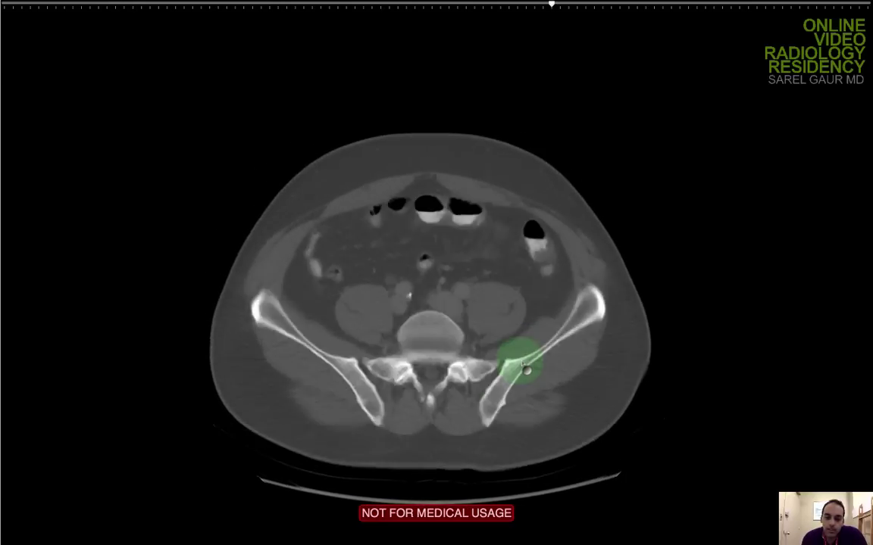
scroll(525, 367, "down", 10)
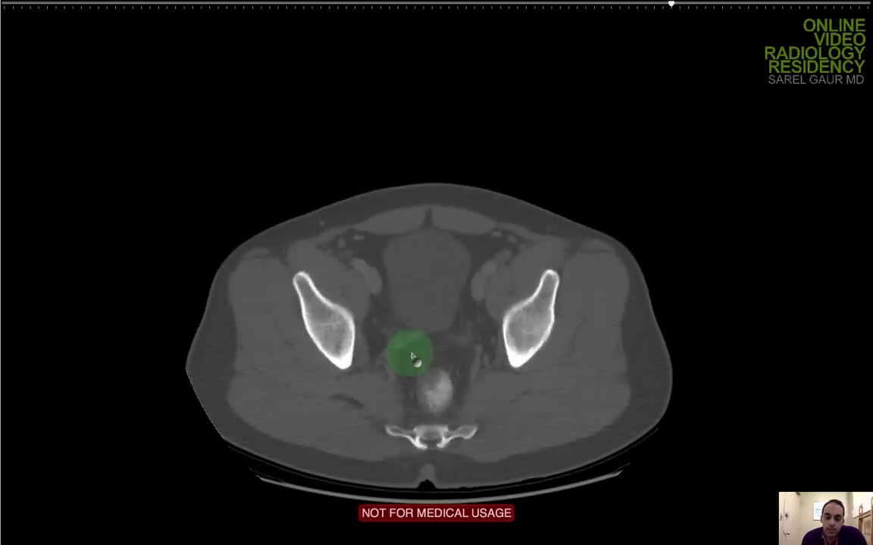
scroll(412, 357, "down", 14)
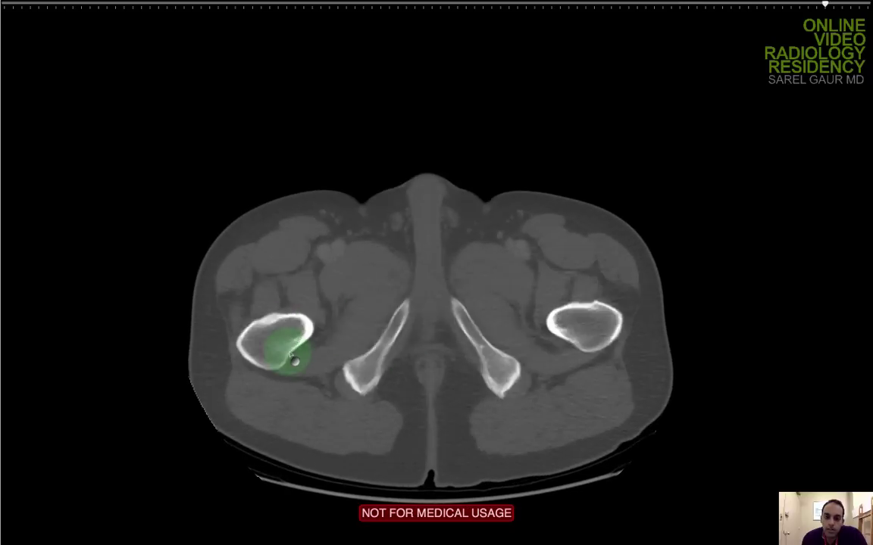
scroll(294, 360, "up", 8)
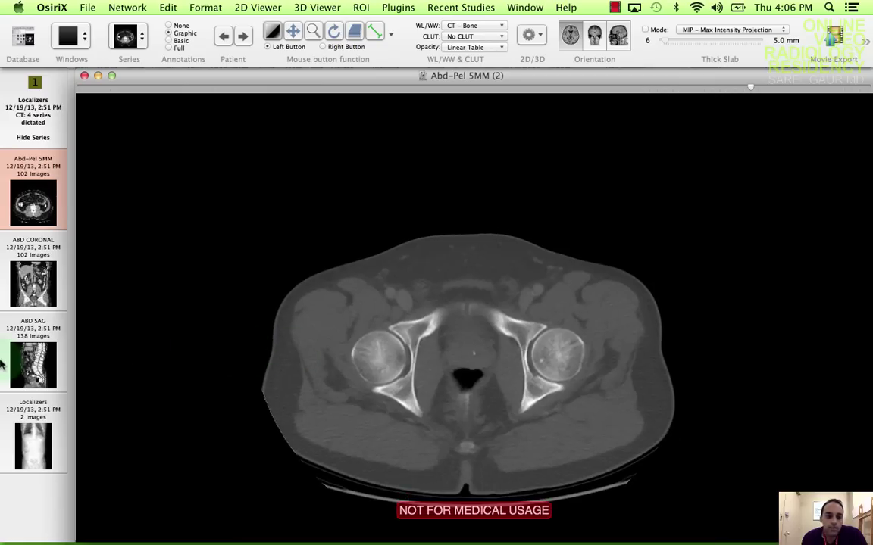
Open the ABD SAG series in full screen and apply the CT - Bone window
left_click(50, 364)
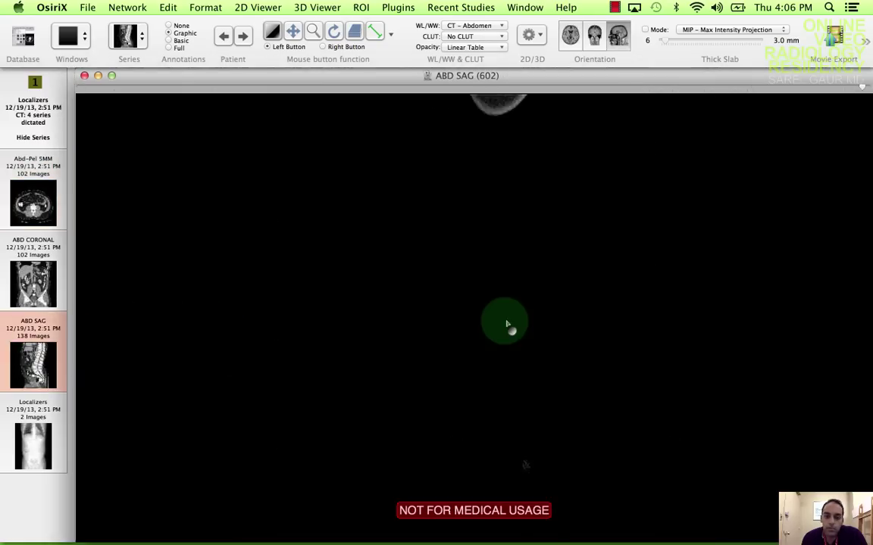
scroll(506, 324, "up", 6)
double_click(507, 324)
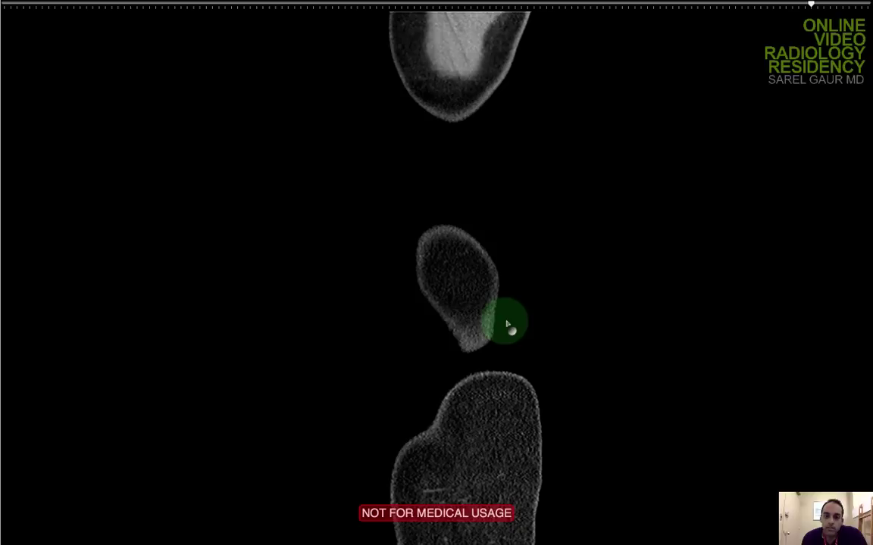
scroll(505, 322, "up", 8)
right_click(522, 189)
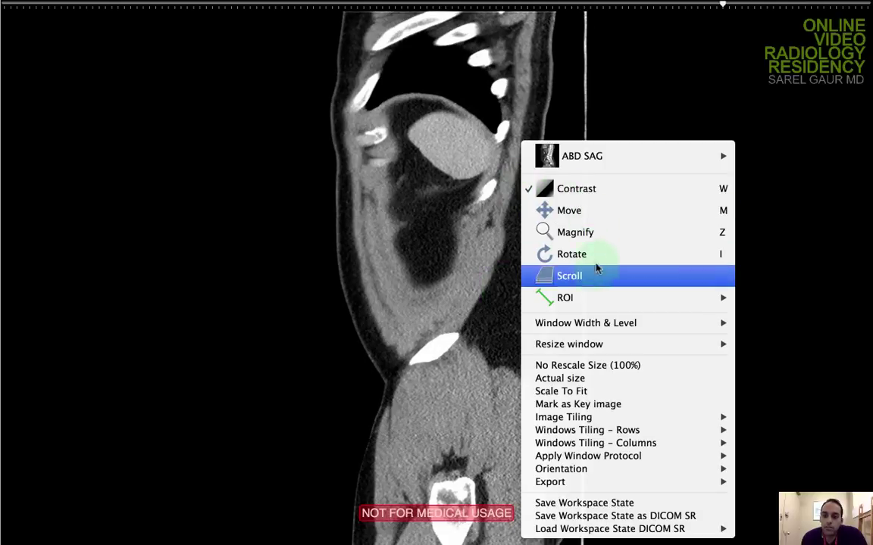
mouse_move(537, 323)
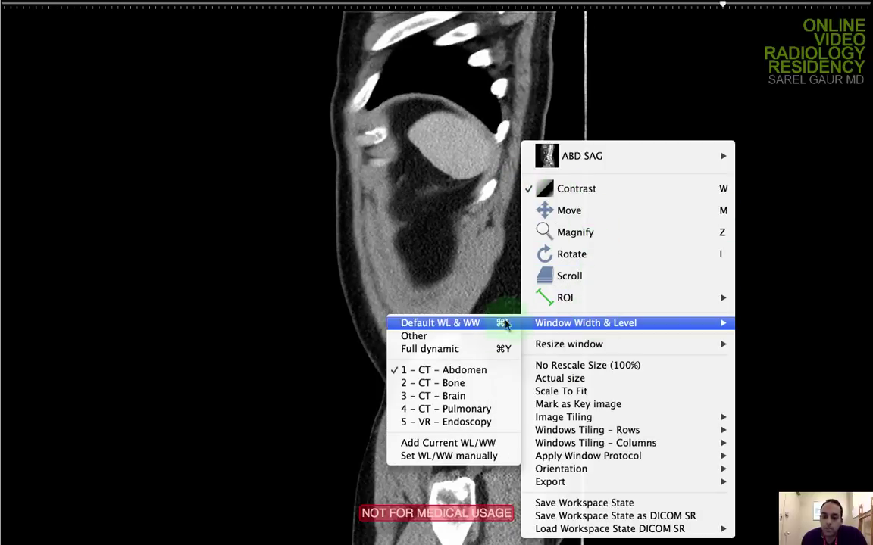
left_click(481, 384)
Examine the spine, sacrum, ribs, pelvis and hips across the sagittal series from one side of the body to the other and back
scroll(468, 323, "up", 5)
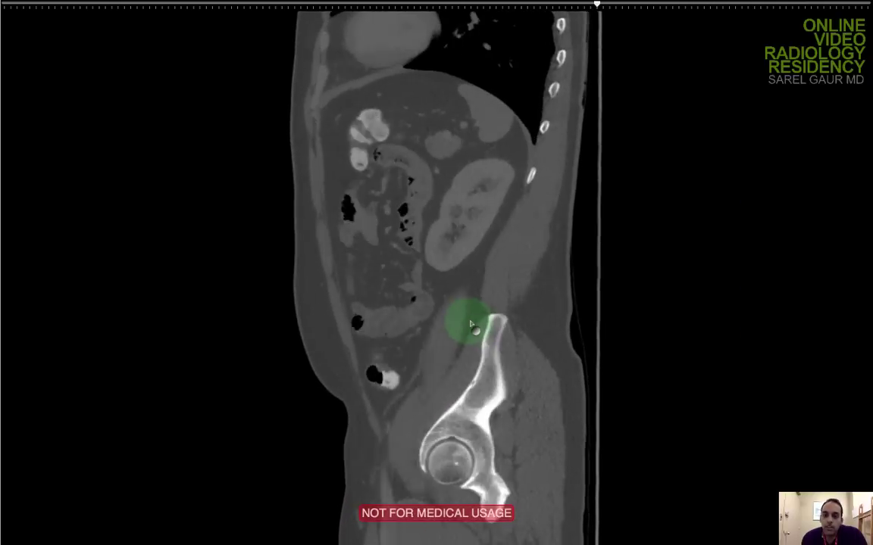
scroll(471, 325, "up", 10)
scroll(470, 326, "up", 3)
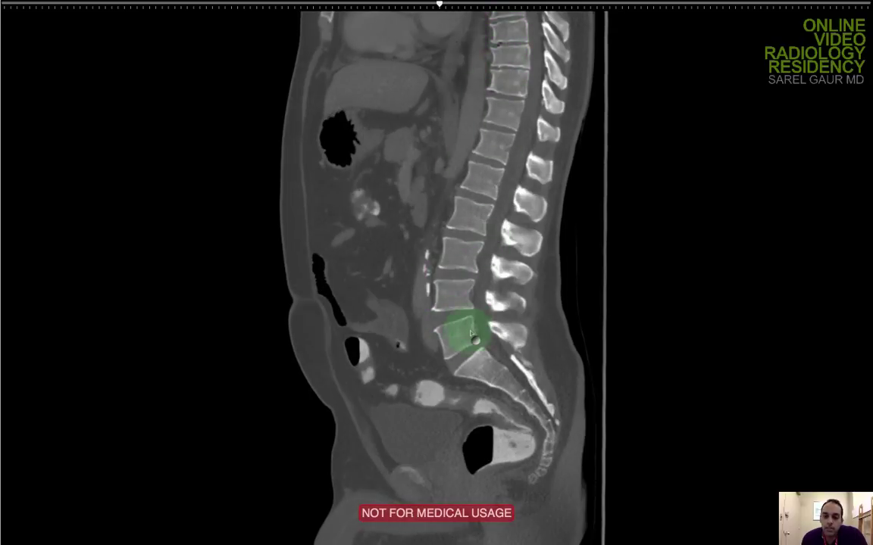
scroll(465, 331, "up", 3)
scroll(471, 334, "down", 10)
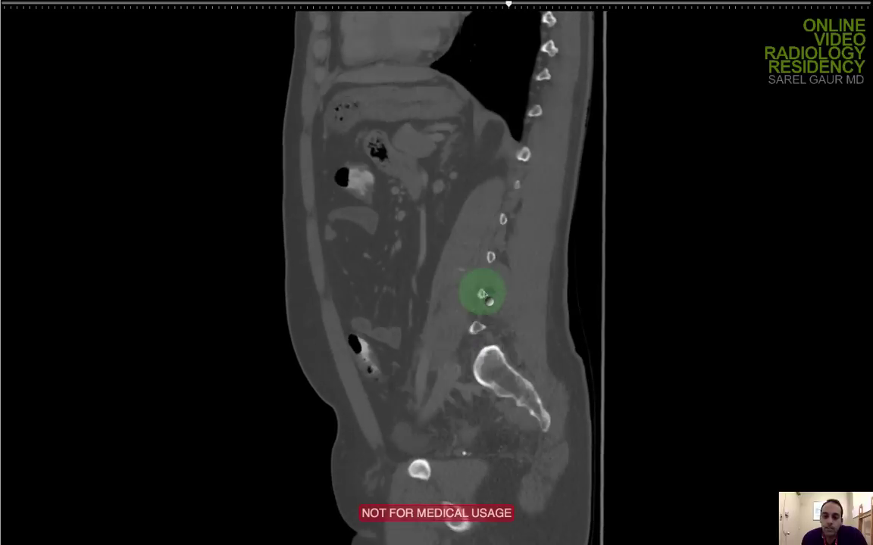
scroll(390, 377, "down", 15)
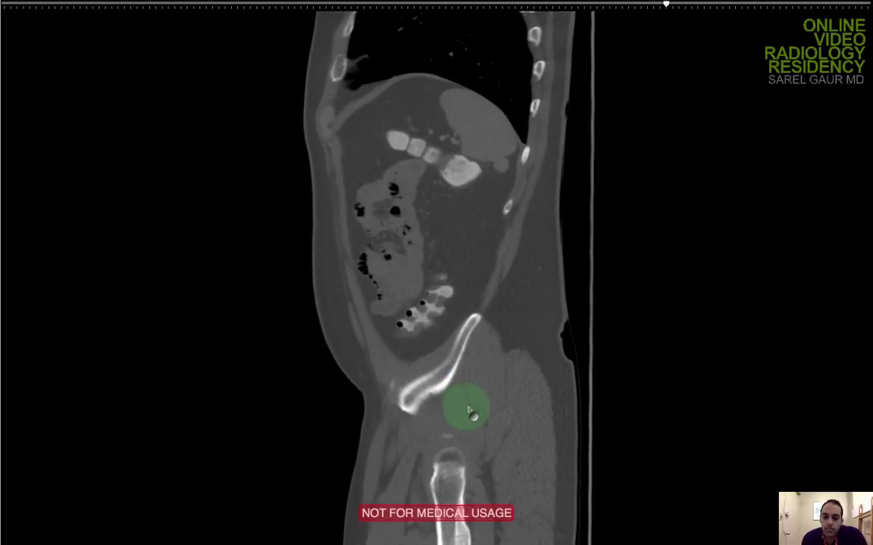
scroll(468, 411, "up", 20)
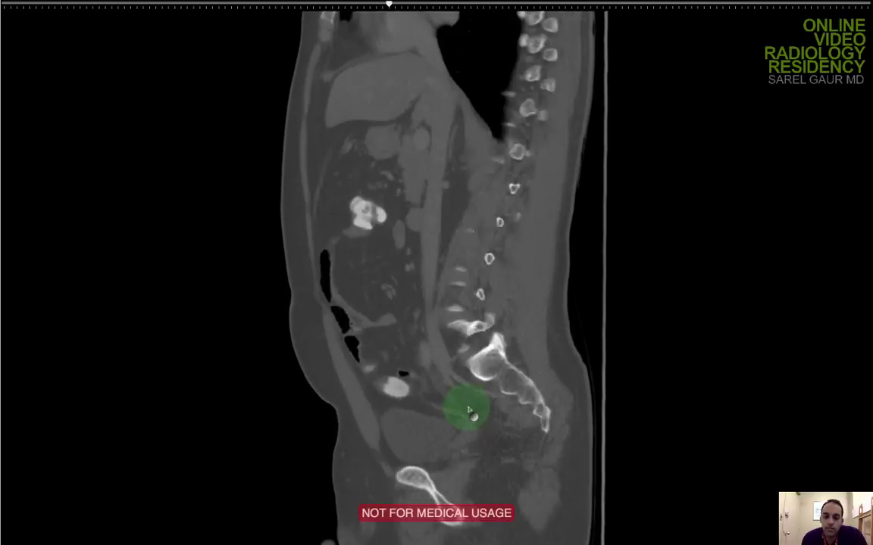
scroll(472, 415, "up", 14)
scroll(470, 413, "down", 8)
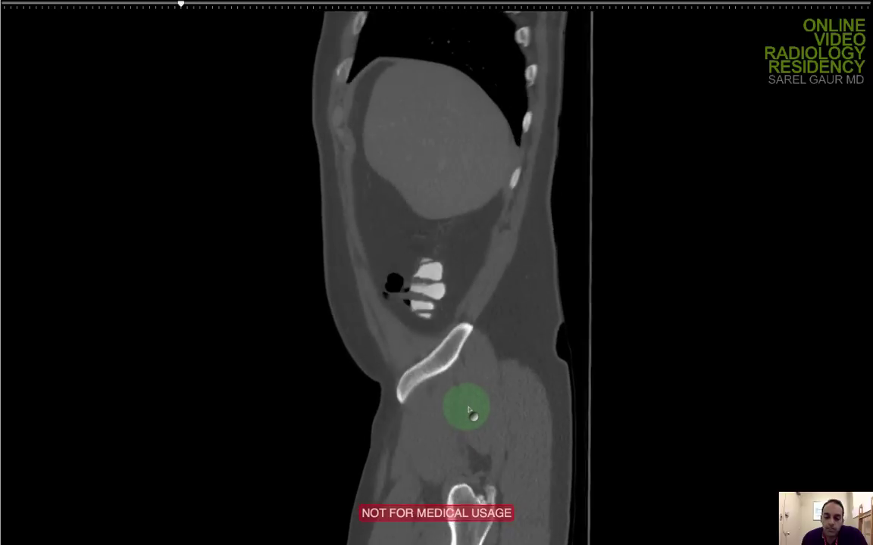
scroll(469, 411, "down", 15)
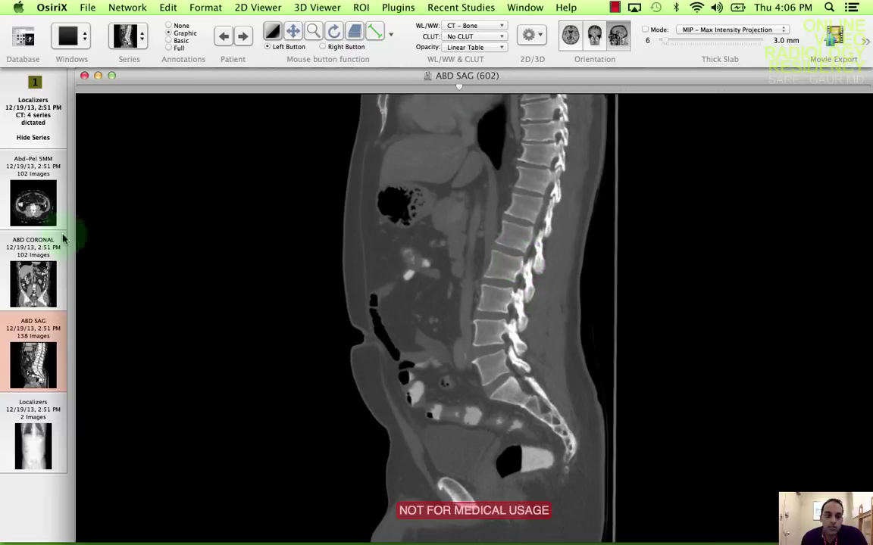
Open the Abd-Pel 5MM axial series in full screen and apply the CT - Abdomen window
left_click_drag(63, 238, 375, 275)
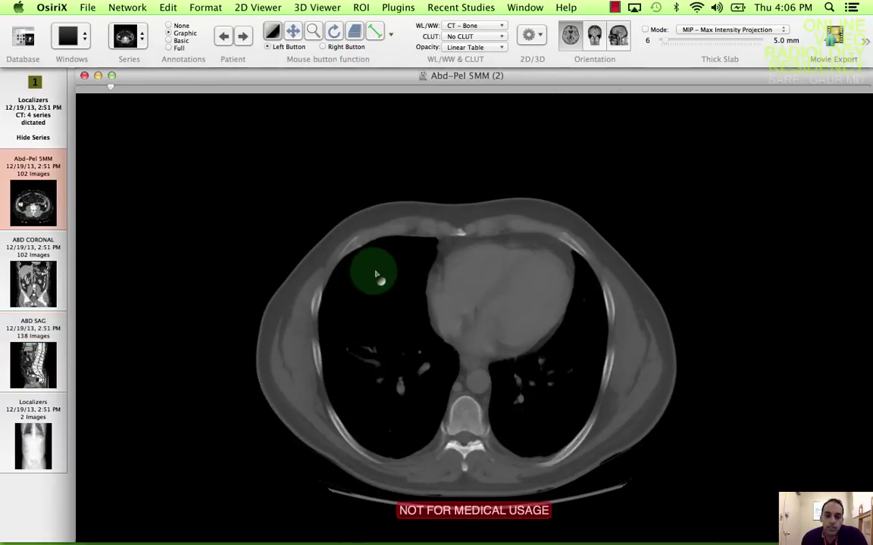
double_click(376, 274)
right_click(454, 253)
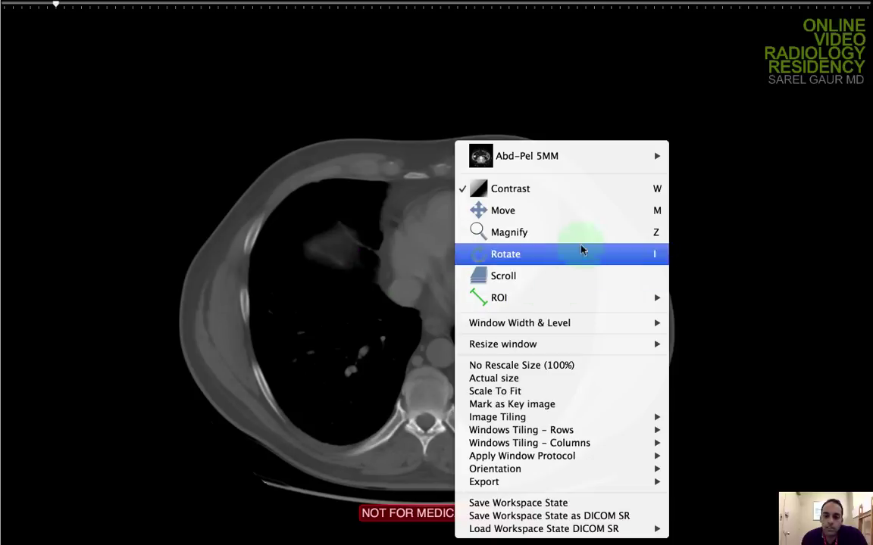
mouse_move(595, 326)
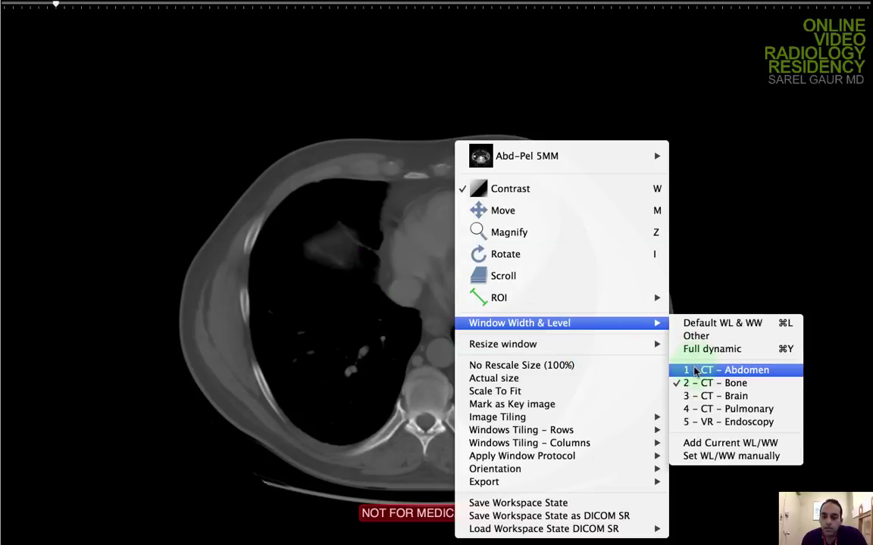
left_click(628, 367)
Survey the abdominal wall, bowel and pelvic soft tissues down the axial series to the bladder and rectum, returning up to the heart
scroll(426, 227, "down", 10)
scroll(432, 267, "down", 15)
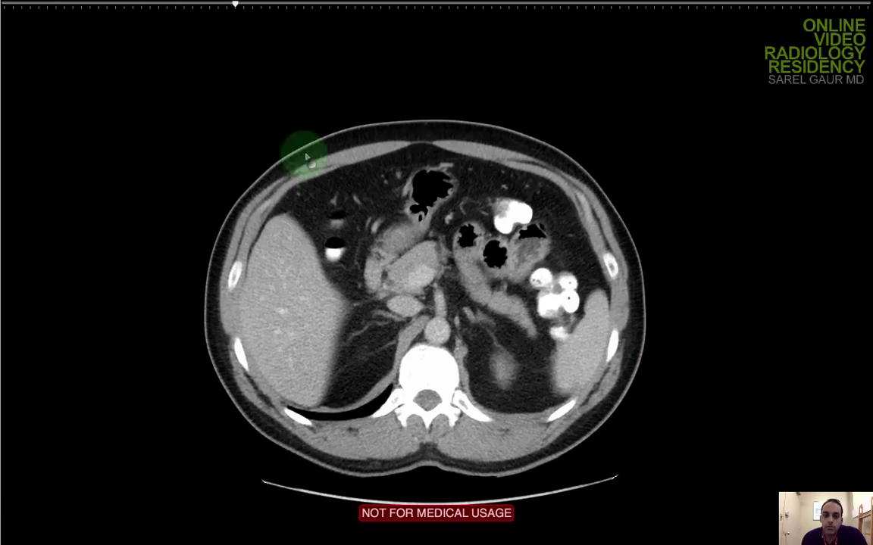
scroll(520, 244, "down", 20)
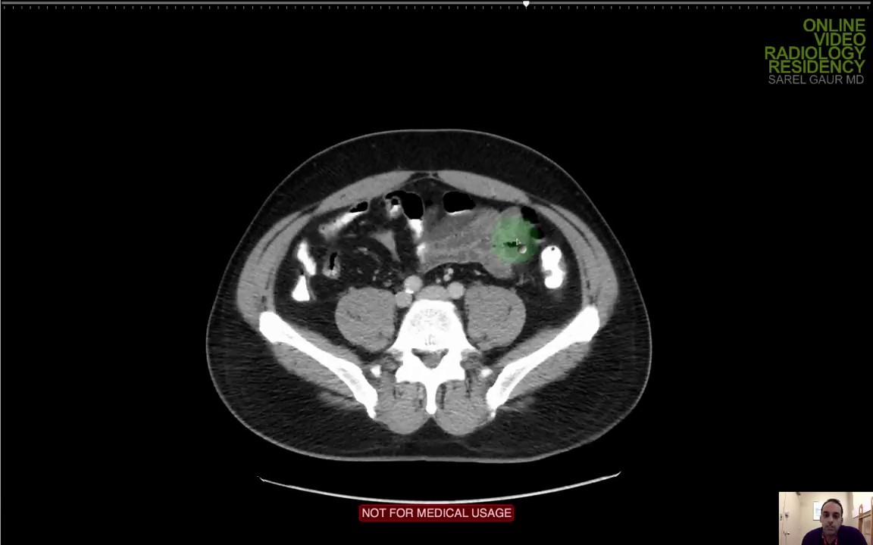
scroll(517, 242, "down", 5)
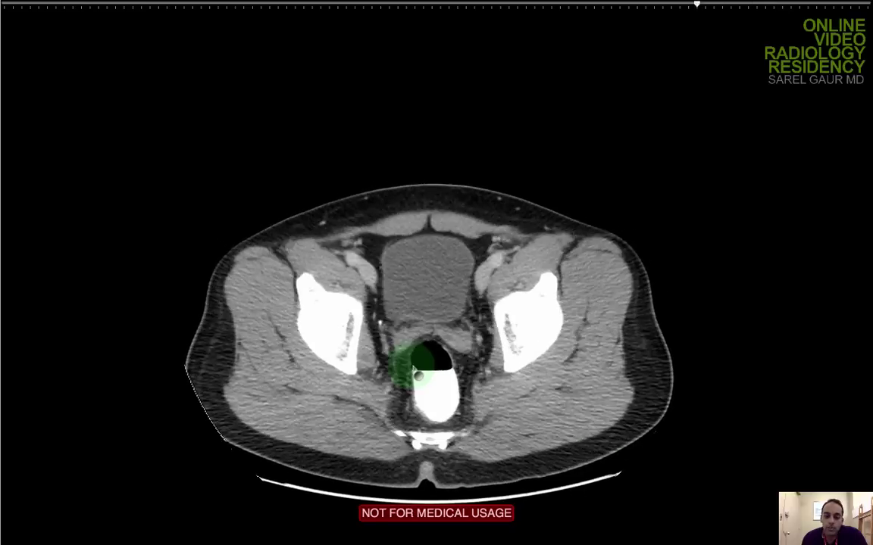
scroll(409, 365, "up", 20)
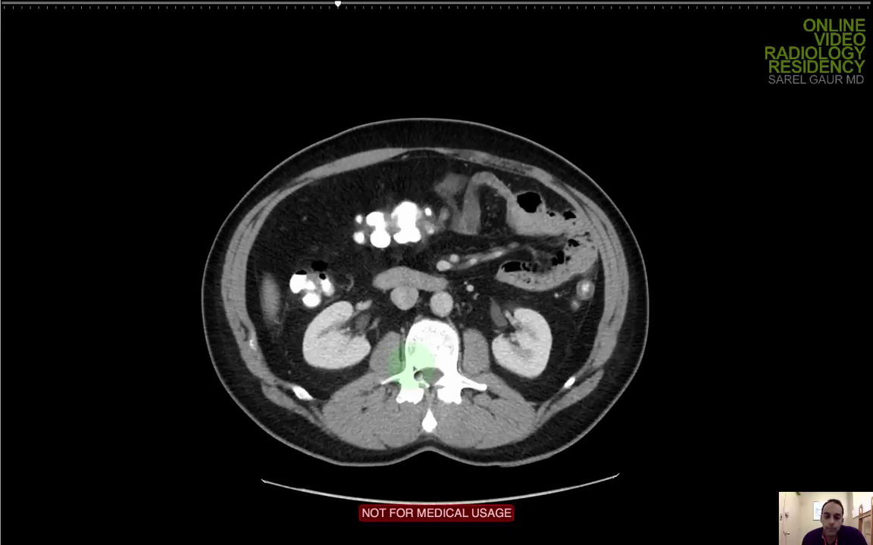
scroll(409, 365, "up", 10)
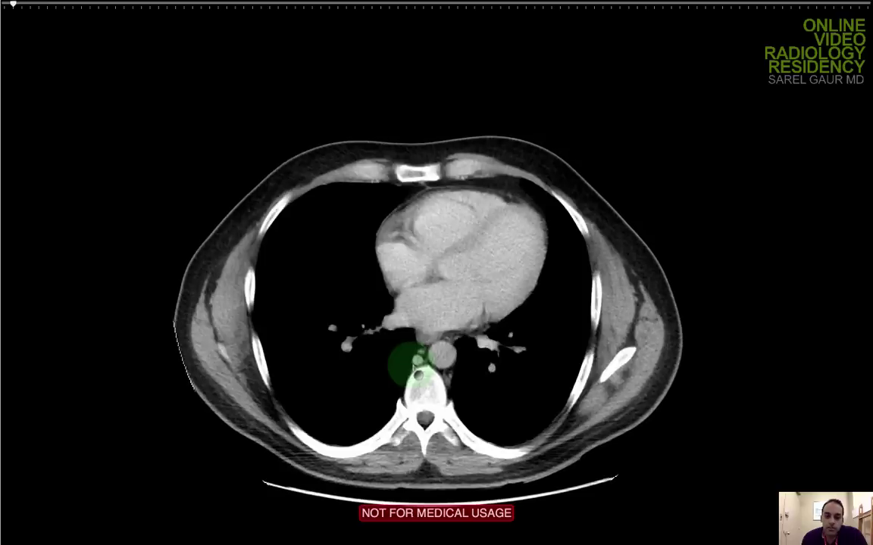
Recheck the axial images from the heart through the liver, kidneys and bowel to the hips, returning up to the sacrum
scroll(409, 365, "down", 11)
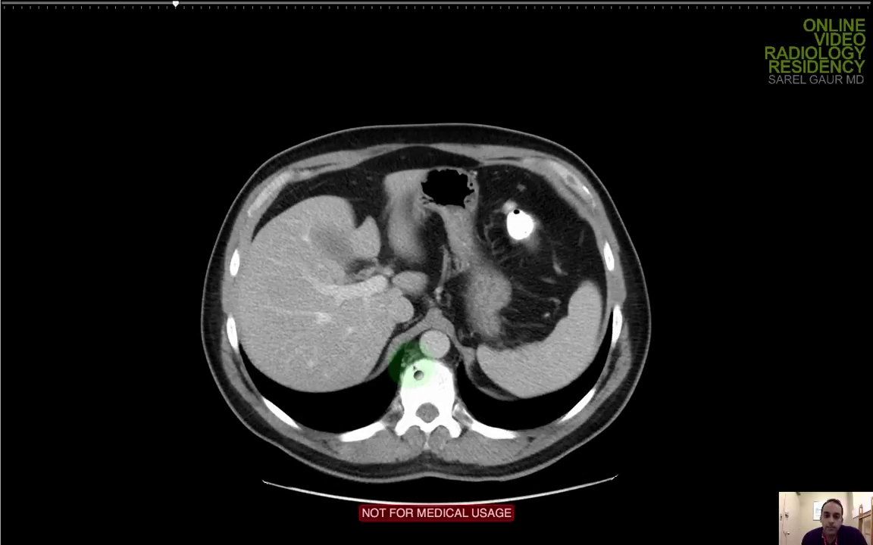
scroll(350, 264, "down", 5)
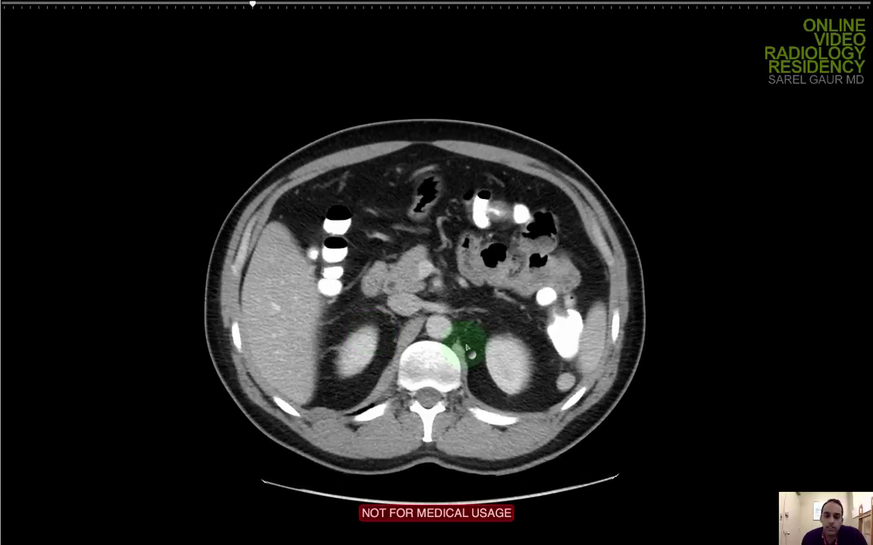
scroll(393, 263, "down", 5)
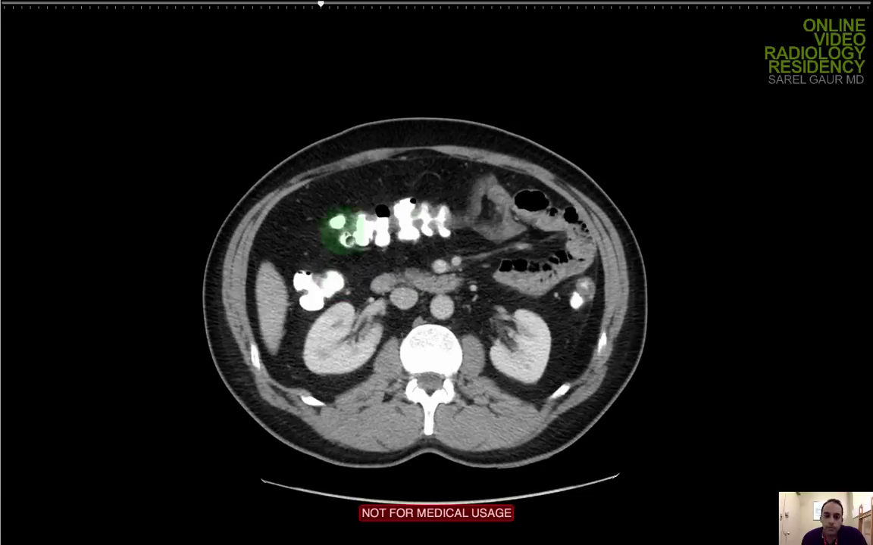
scroll(455, 342, "down", 17)
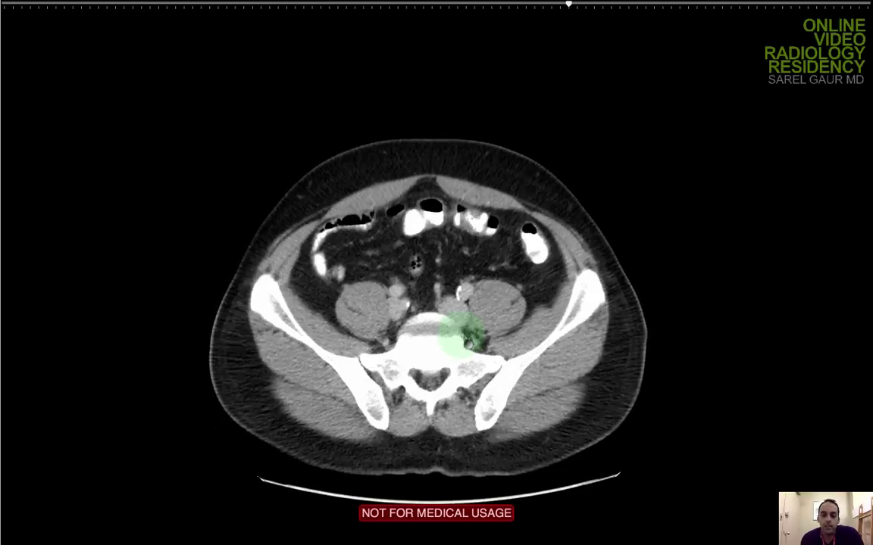
scroll(466, 338, "down", 12)
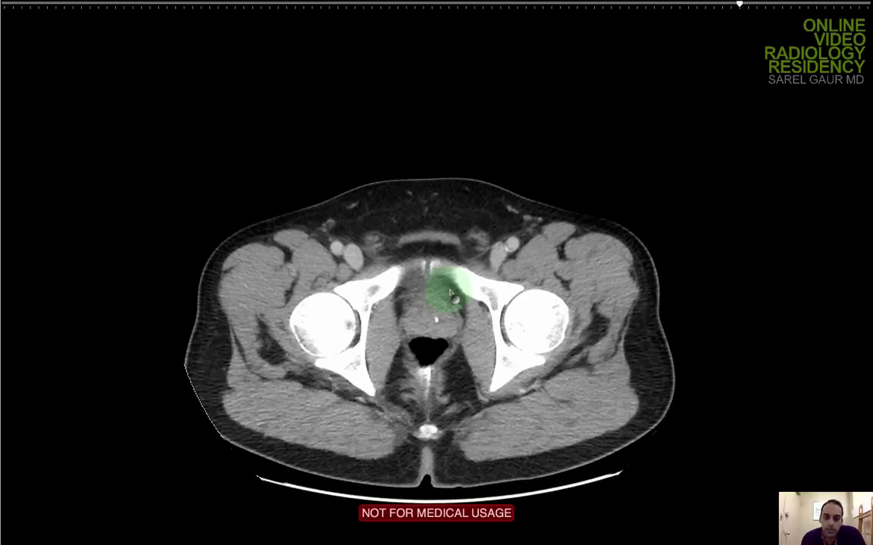
scroll(450, 293, "down", 4)
scroll(450, 293, "up", 15)
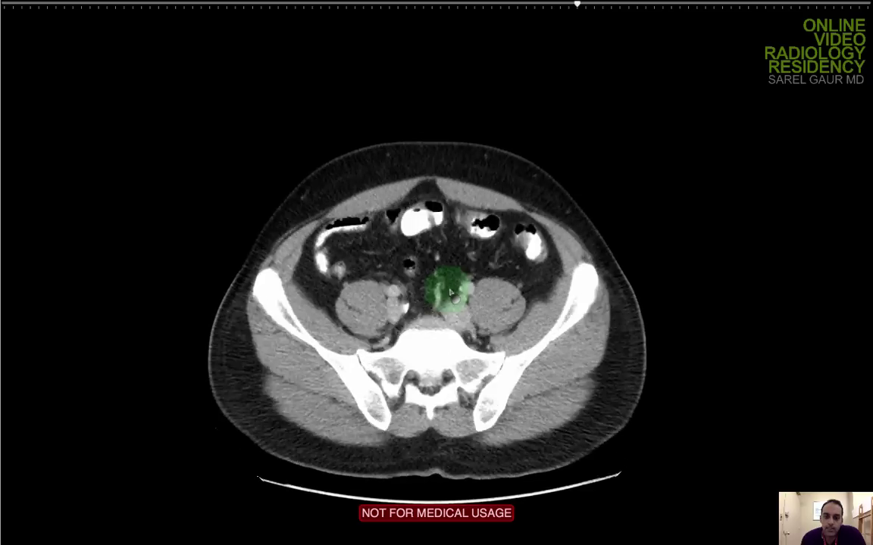
scroll(450, 292, "up", 3)
Leave full screen and recheck the axial slices from the sacrum up to the upper kidneys
key("Escape")
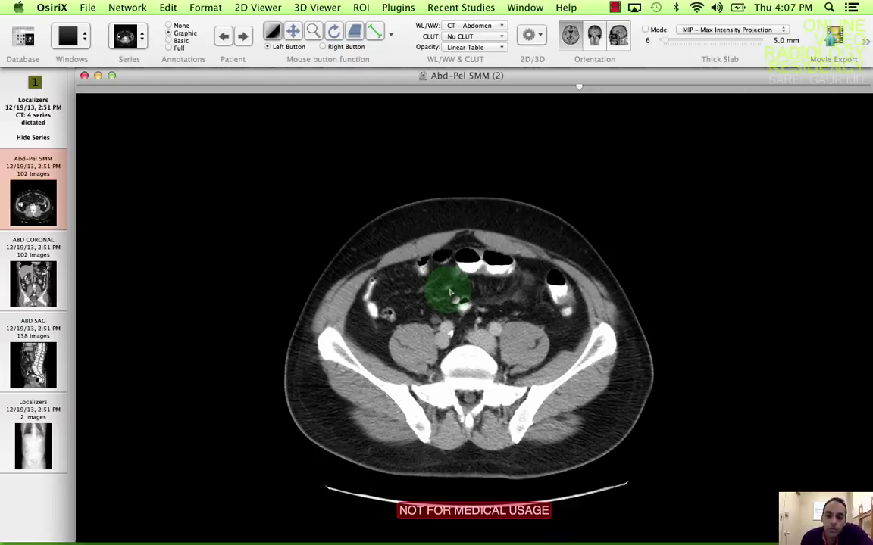
scroll(450, 293, "up", 10)
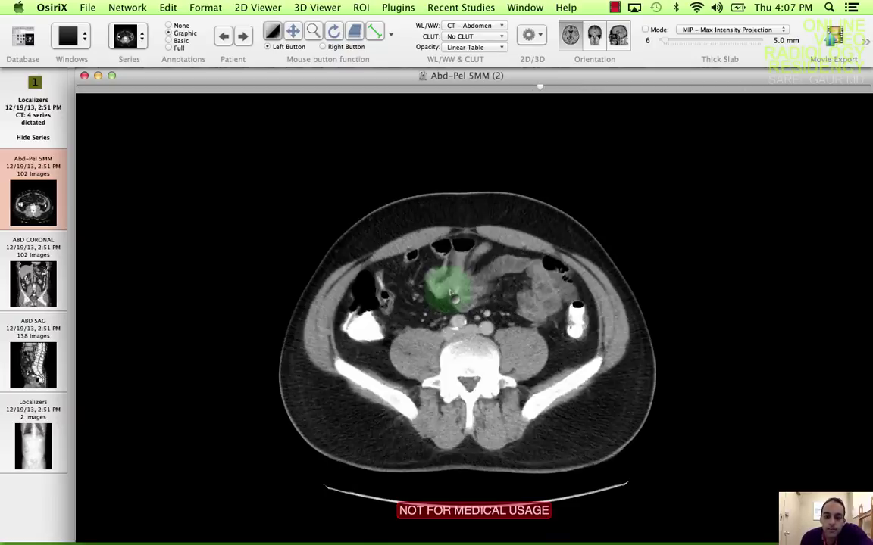
scroll(450, 293, "up", 11)
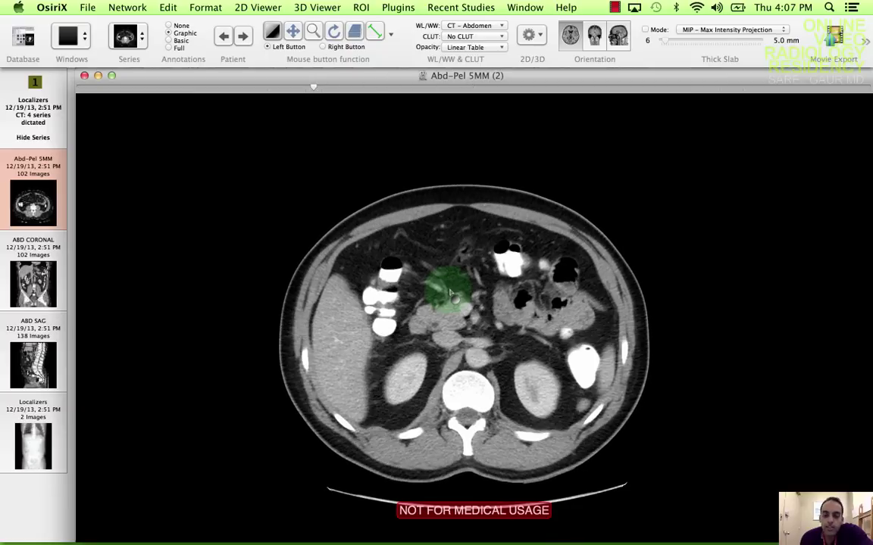
scroll(450, 293, "up", 2)
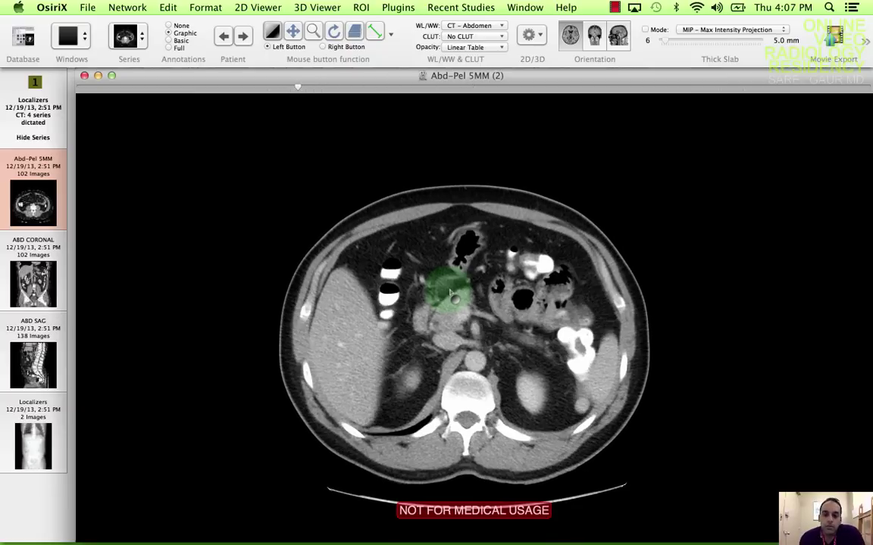
Reopen the axial series in full screen and review it from the kidneys down through the bladder, returning up to the sacrum
double_click(446, 290)
scroll(469, 237, "down", 6)
scroll(470, 238, "down", 20)
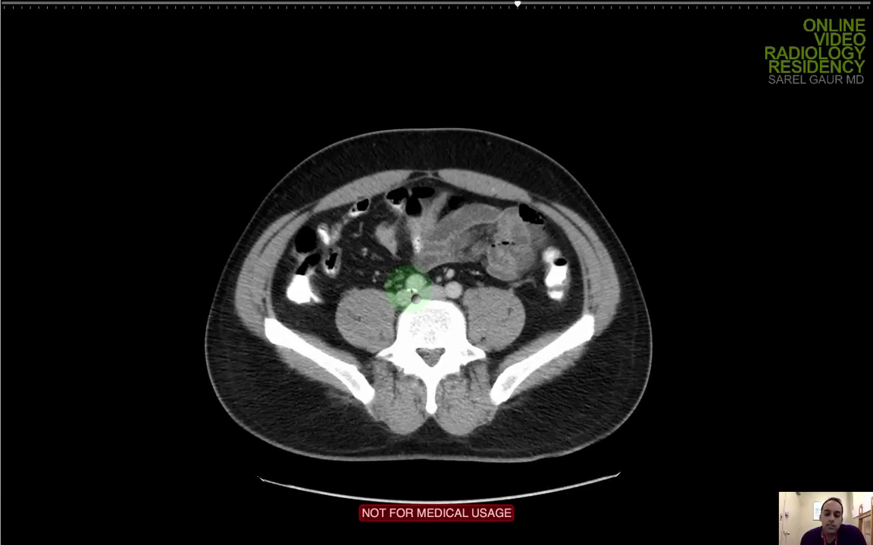
scroll(440, 254, "down", 17)
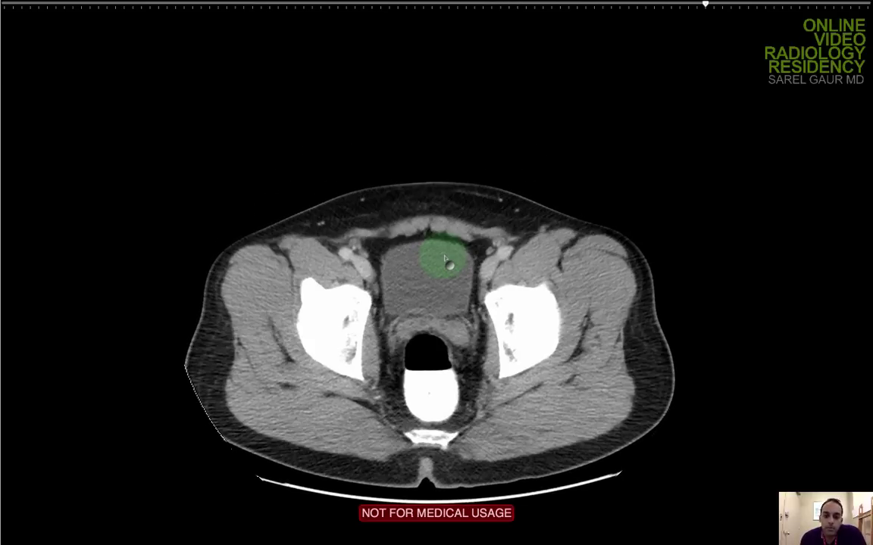
scroll(447, 262, "down", 5)
scroll(446, 243, "up", 18)
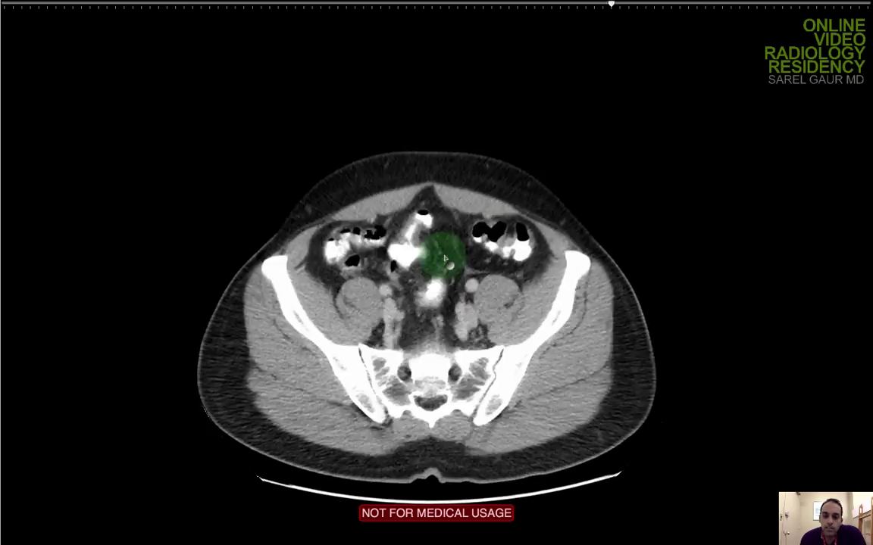